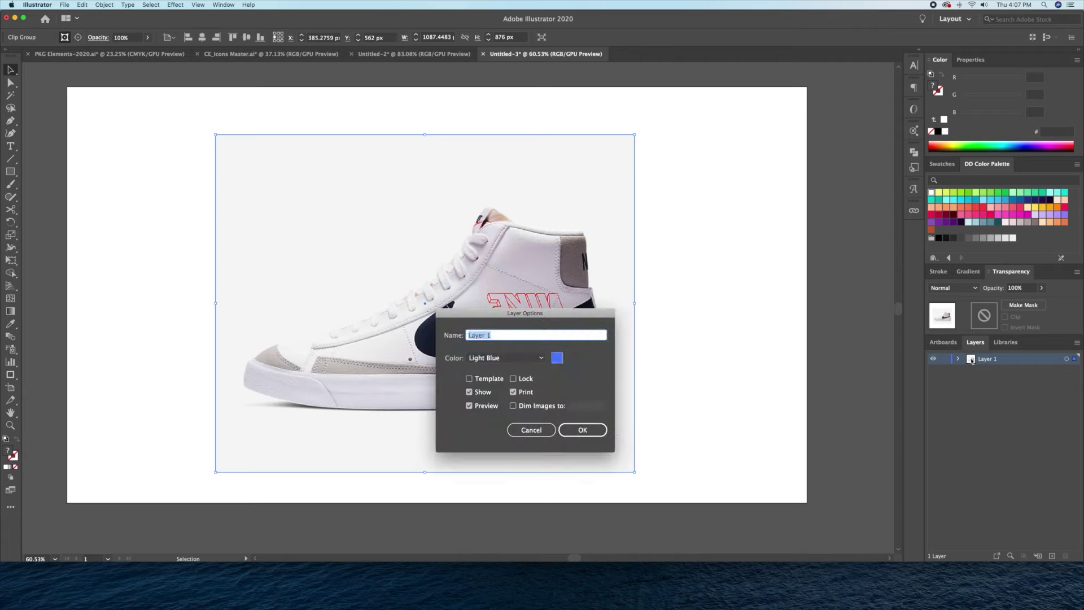
# Rename the photo layer to Template and make it a dimmed template layer.
pyautogui.press('Return')
# Add a new layer named Outline above the Template layer.
pyautogui.doubleClick(971, 359)
pyautogui.click(469, 378)
pyautogui.click(583, 429)
pyautogui.click(1052, 555)
pyautogui.doubleClick(971, 359)
pyautogui.press('Return')
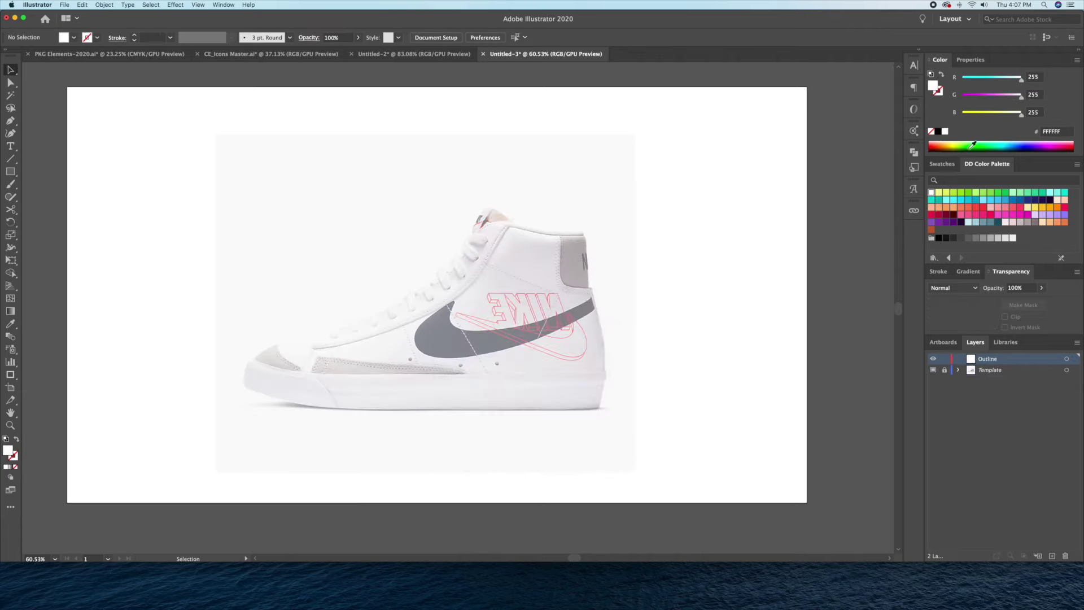
# Set a 10 pt black stroke with no fill and draw a horizontal ground line under the shoe.
pyautogui.click(941, 74)
pyautogui.click(938, 272)
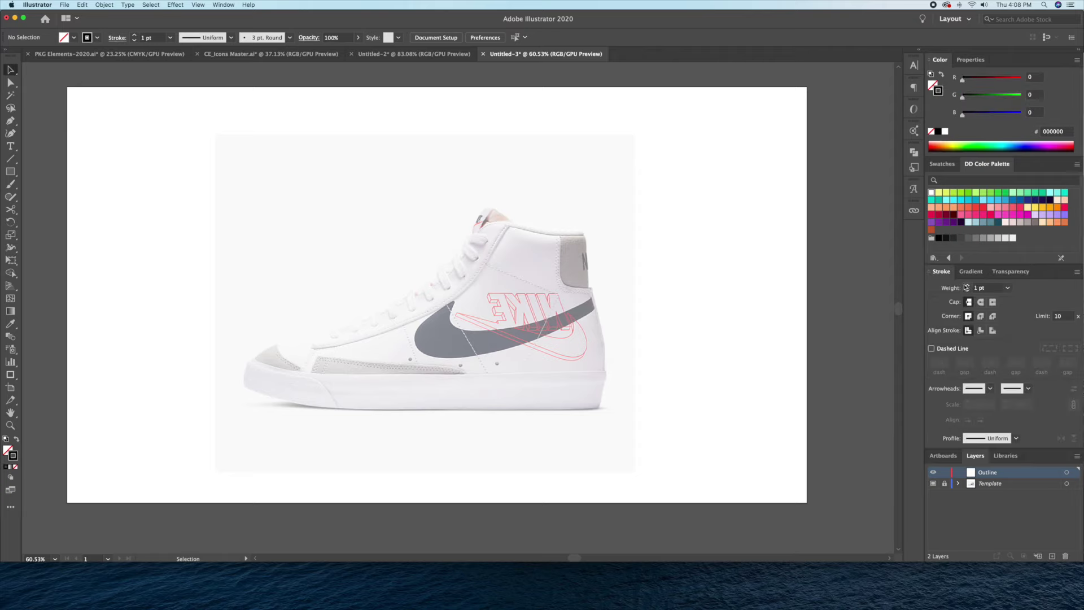
pyautogui.click(235, 411)
pyautogui.keyDown('shift'); pyautogui.click(656, 410); pyautogui.keyUp('shift')
pyautogui.press('v')
pyautogui.click(439, 37)
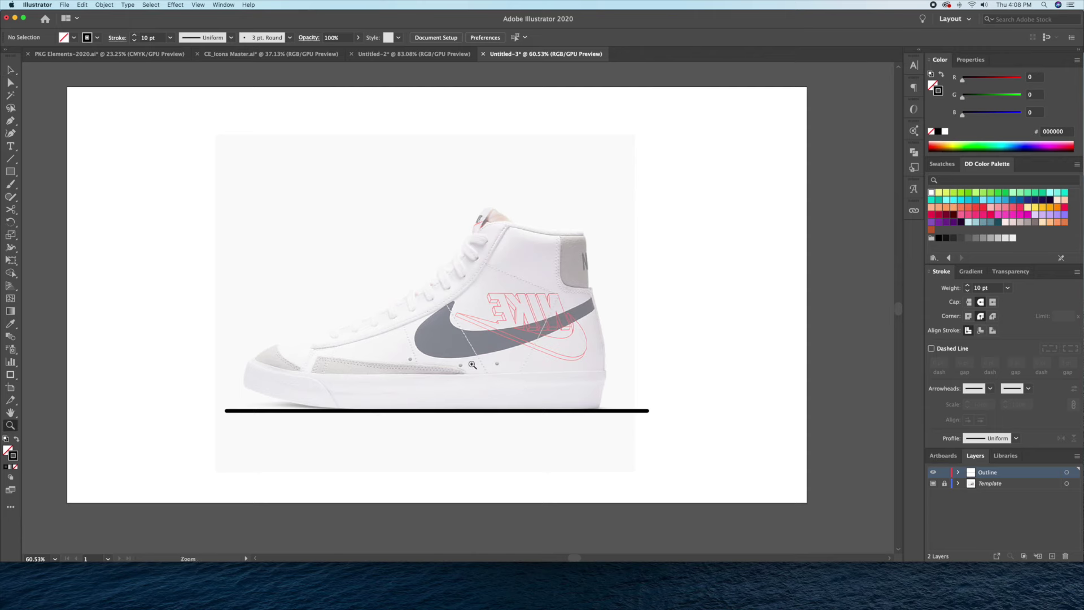
# Zoom in on the sole and trace its heel and top edge to the toe tip with the Pen tool.
pyautogui.moveTo(473, 365); pyautogui.dragTo(649, 389)
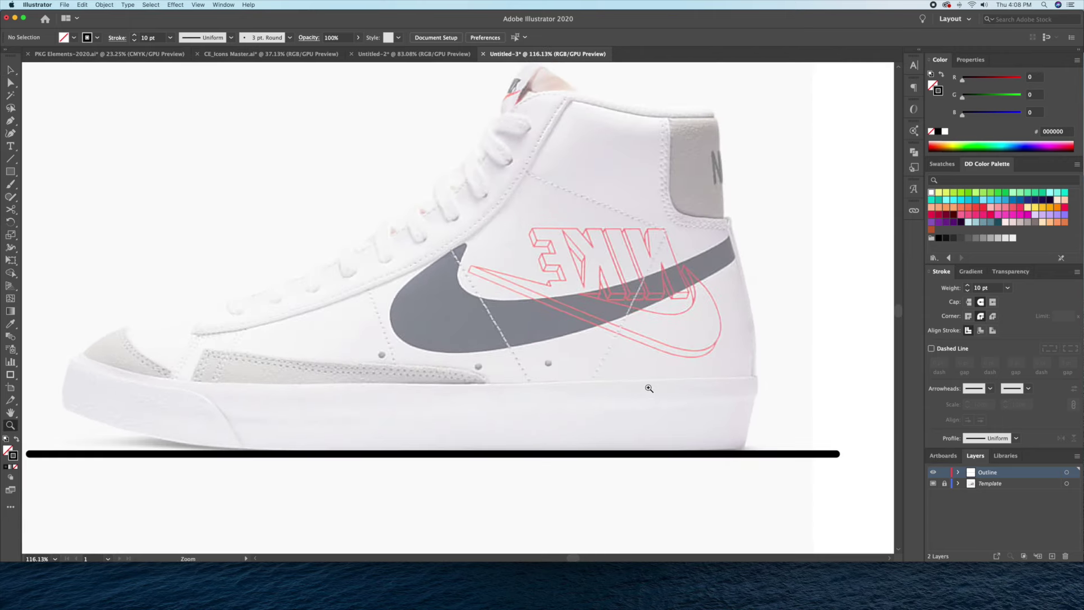
pyautogui.click(739, 455)
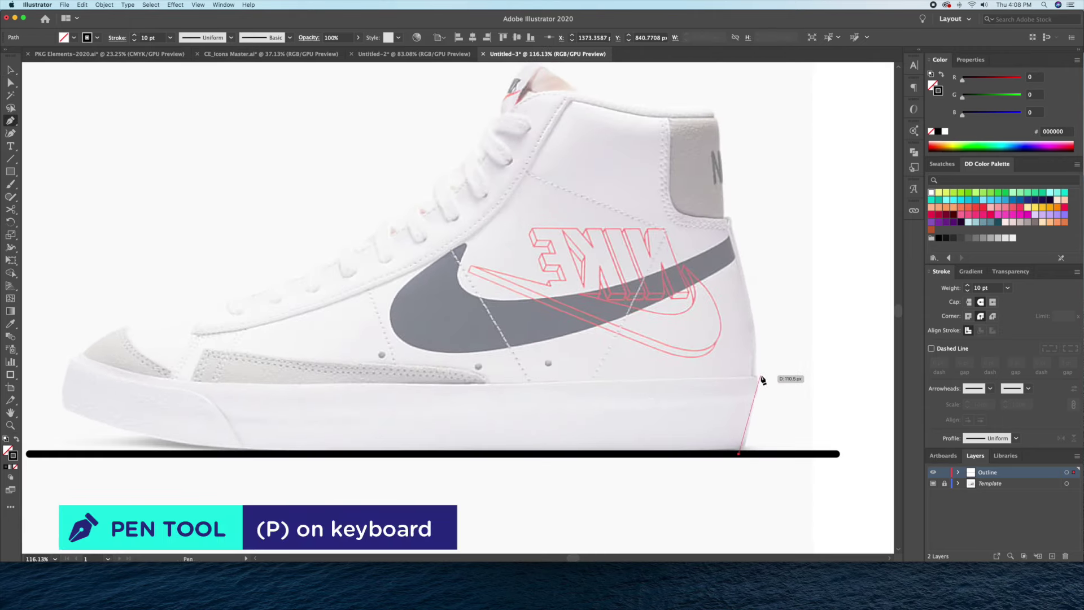
pyautogui.click(761, 375)
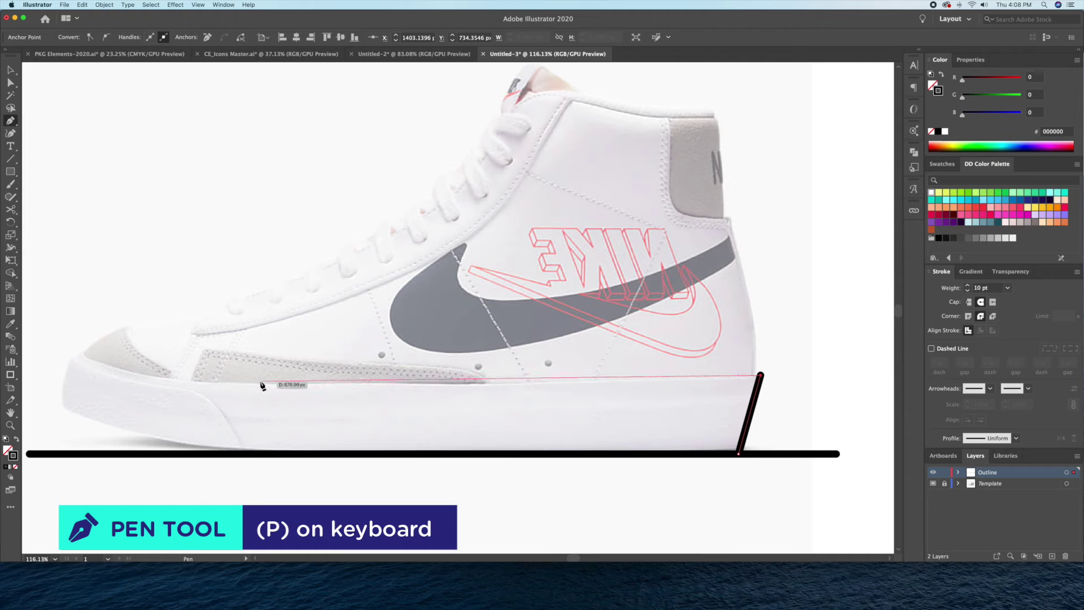
pyautogui.keyDown('super'); pyautogui.click(224, 388); pyautogui.keyUp('super')
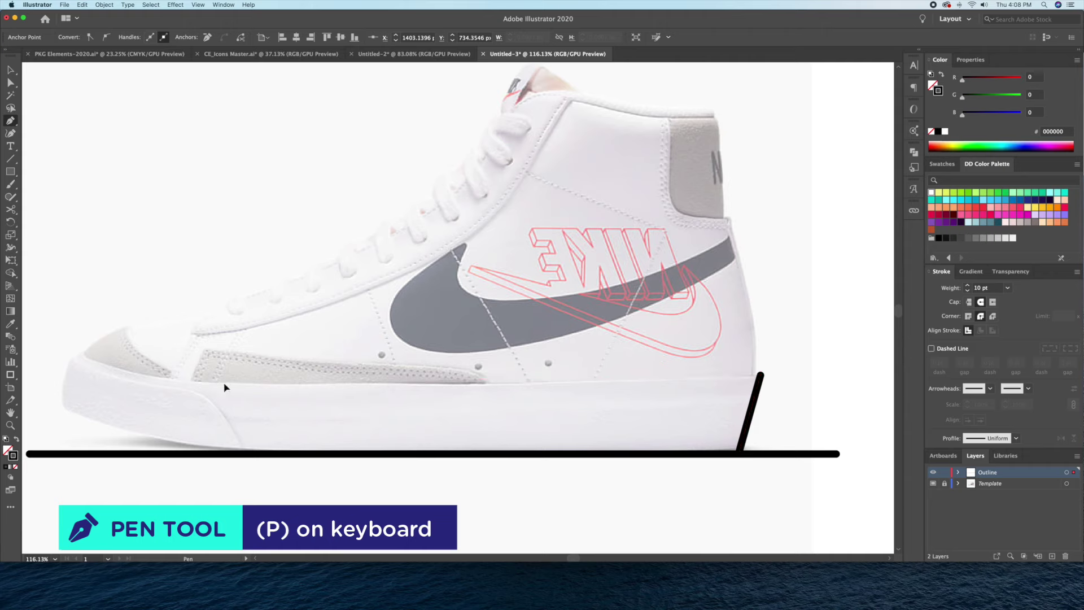
pyautogui.moveTo(227, 383); pyautogui.dragTo(152, 387)
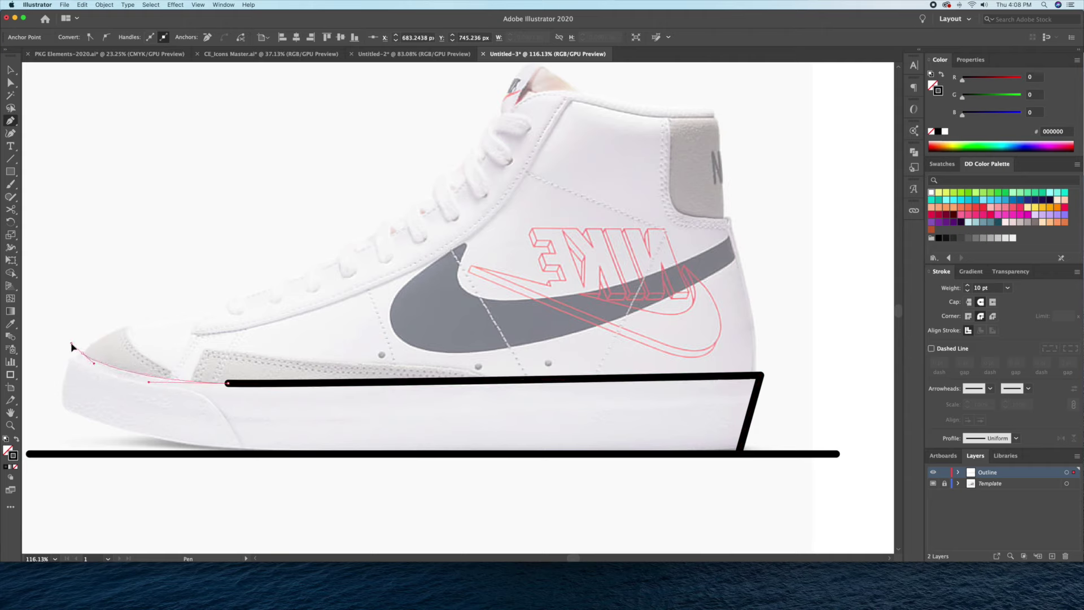
pyautogui.click(70, 346)
# Curve the sole's bottom edge back to the heel, close the outline, and lower the ground line.
pyautogui.hscroll(-10, 170, 367)
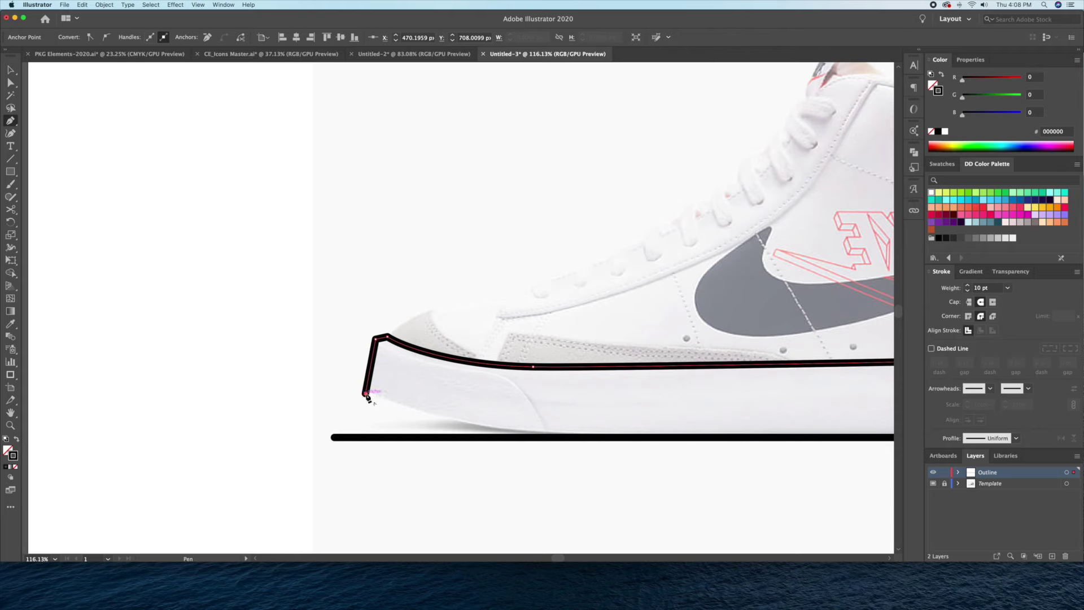
pyautogui.hscroll(10, 368, 399)
pyautogui.moveTo(349, 403); pyautogui.dragTo(520, 405)
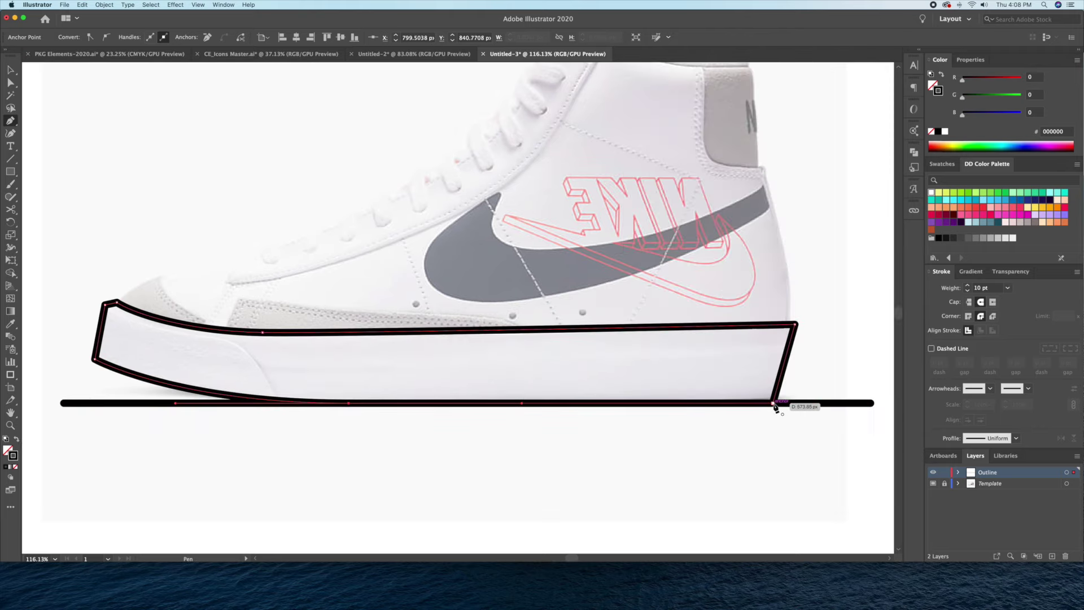
pyautogui.press('v')
pyautogui.click(800, 439)
pyautogui.moveTo(811, 403); pyautogui.dragTo(811, 424)
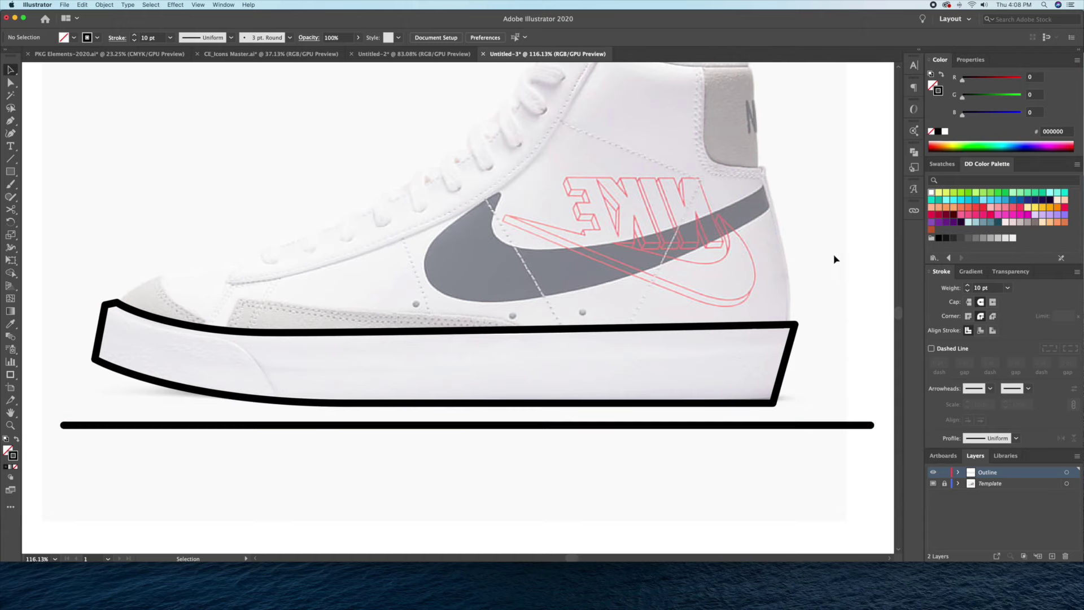
# Round the toe corner of the sole outline with its live-corner widget.
pyautogui.hscroll(-5, 193, 323)
pyautogui.press('a')
pyautogui.click(162, 313)
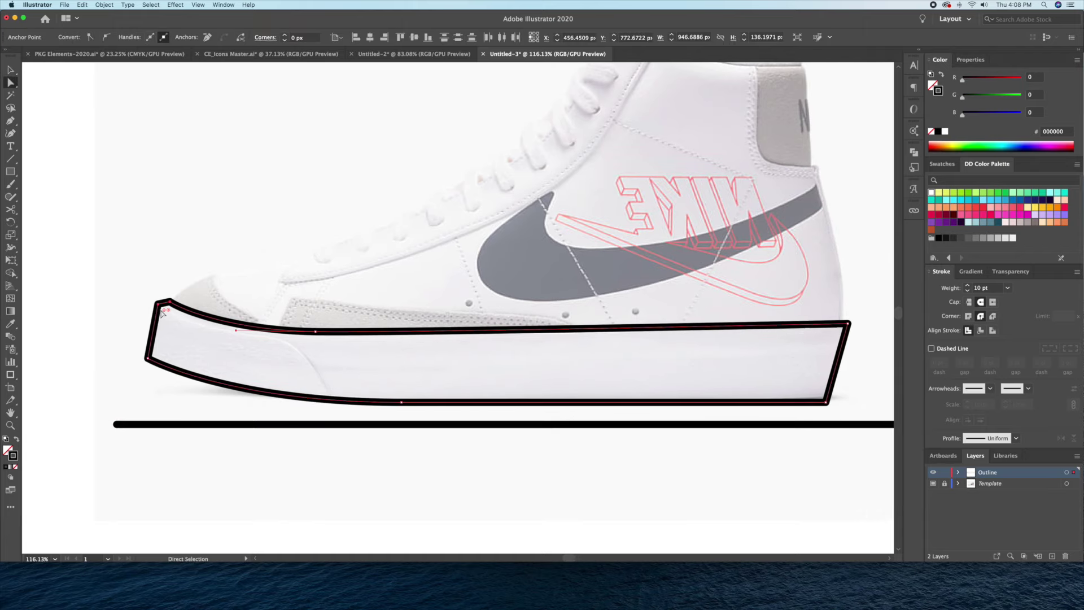
pyautogui.click(147, 303)
pyautogui.press('z')
pyautogui.press('v')
pyautogui.click(881, 470)
pyautogui.click(933, 473)
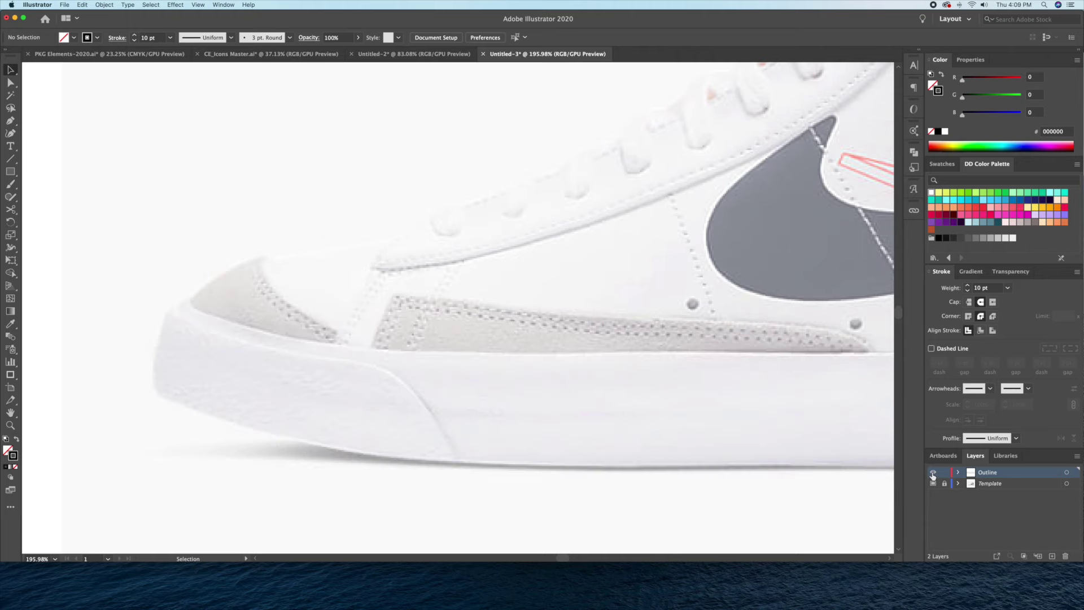
pyautogui.press('a')
pyautogui.click(152, 397)
pyautogui.moveTo(158, 397); pyautogui.dragTo(194, 380)
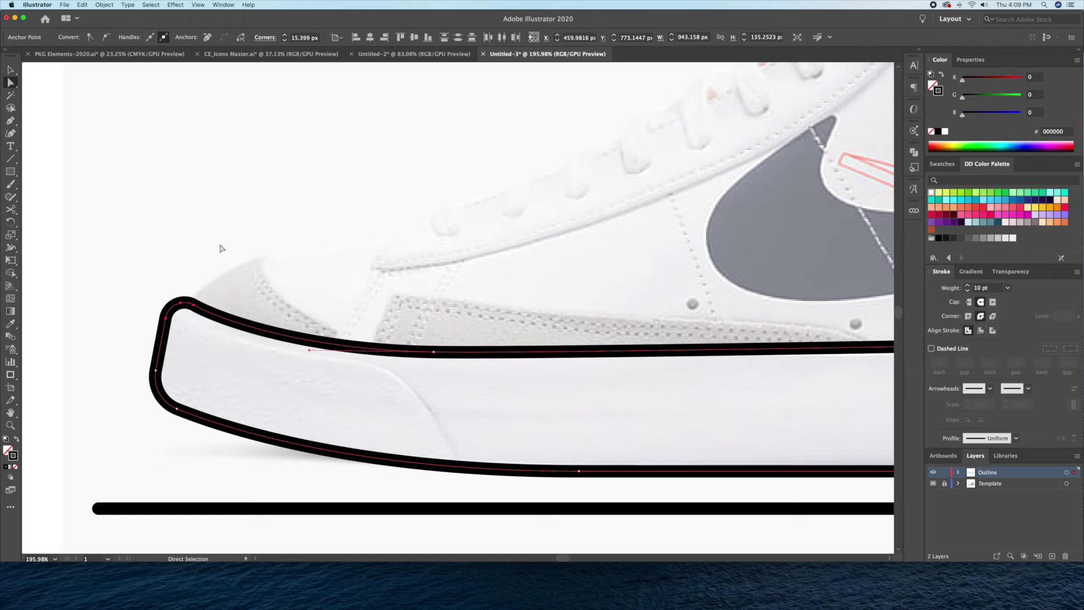
# Round the sole's top and bottom heel corners, then zoom out to view the whole sole.
pyautogui.scroll(-3, 221, 248)
pyautogui.hscroll(5, 452, 283)
pyautogui.press('z')
pyautogui.scroll(2, 679, 302)
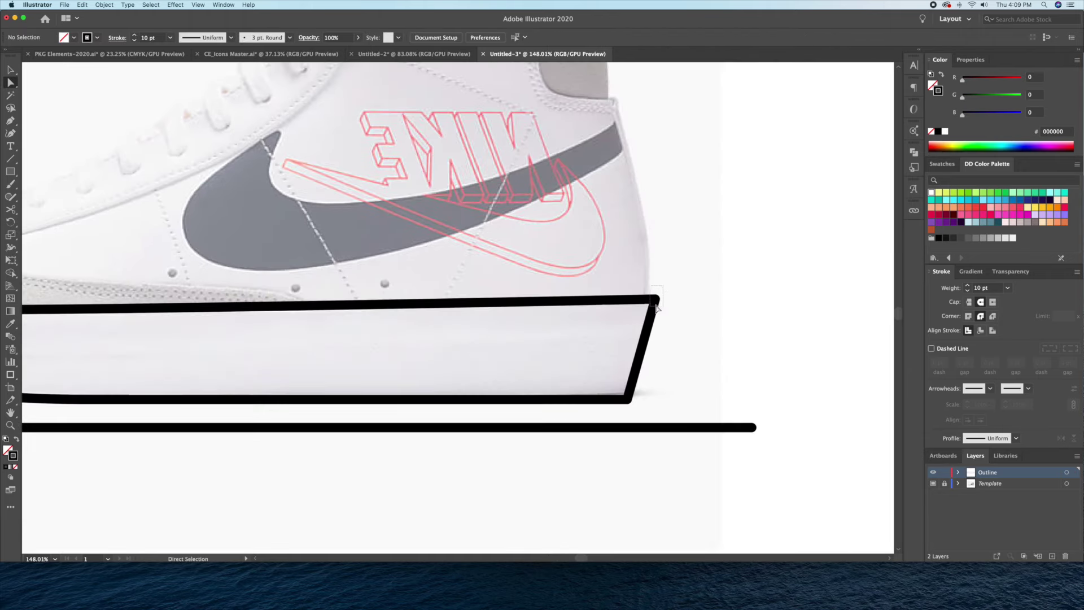
pyautogui.click(932, 473)
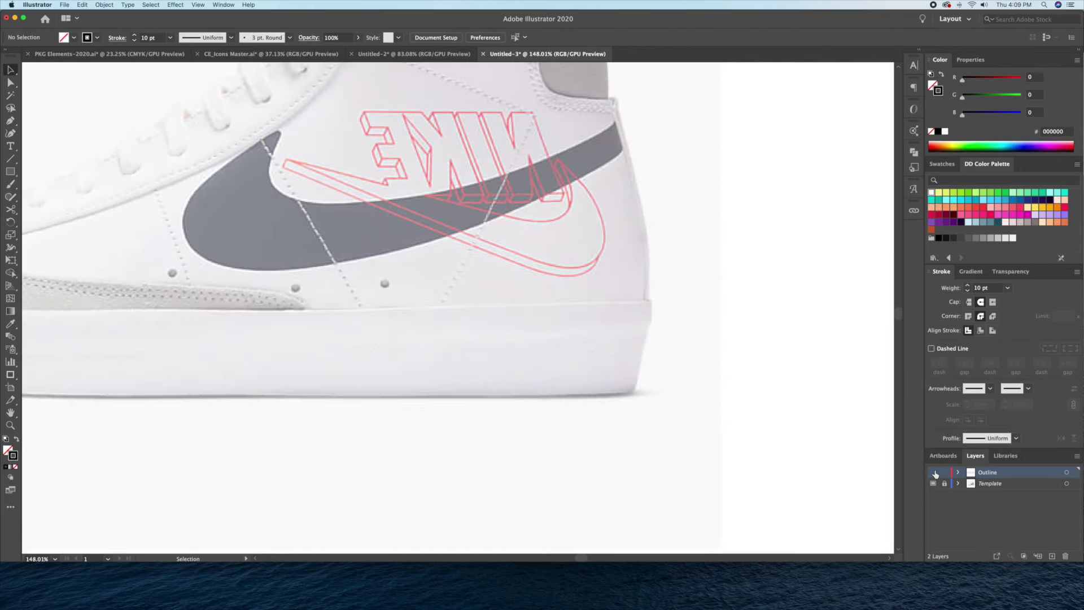
pyautogui.click(934, 472)
pyautogui.press('a')
pyautogui.click(658, 296)
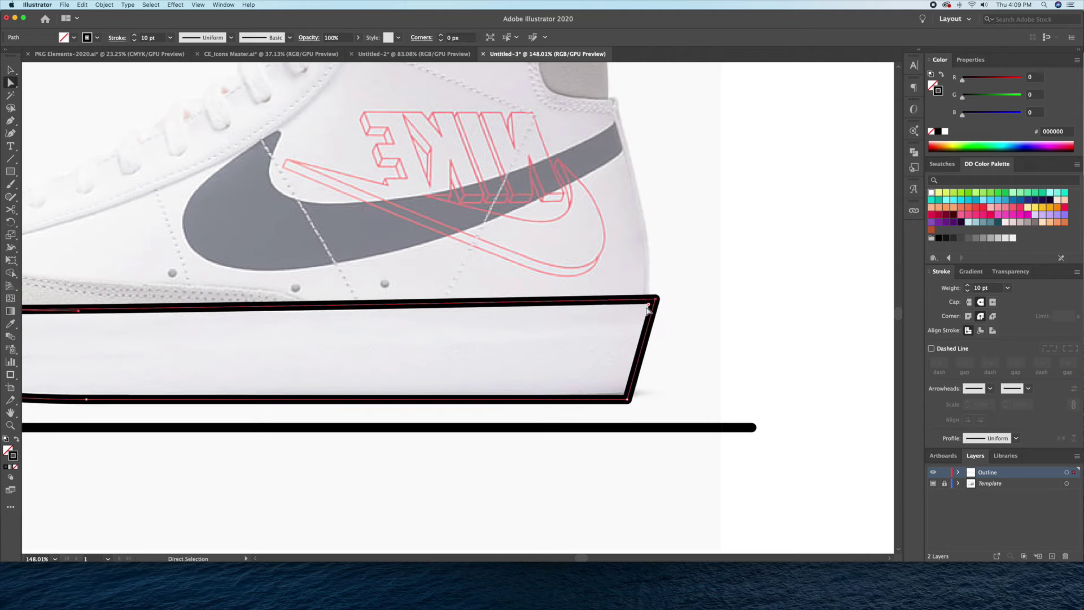
pyautogui.moveTo(646, 310); pyautogui.dragTo(652, 318)
pyautogui.click(600, 387)
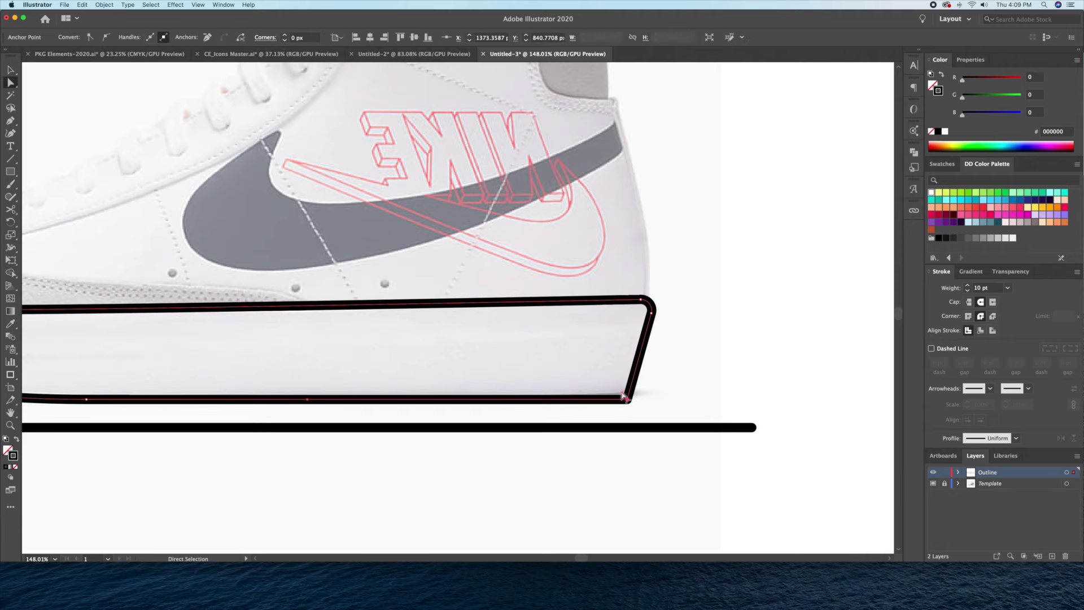
pyautogui.moveTo(606, 366); pyautogui.dragTo(672, 382)
pyautogui.click(672, 382)
pyautogui.press('z')
pyautogui.moveTo(648, 268)
pyautogui.mouseDown()
pyautogui.moveTo(323, 338)
pyautogui.moveTo(245, 275)
pyautogui.mouseUp()
# Draw the curved toe panel line across the sole front, round its corners, and thin it to 6 pt.
pyautogui.press('z')
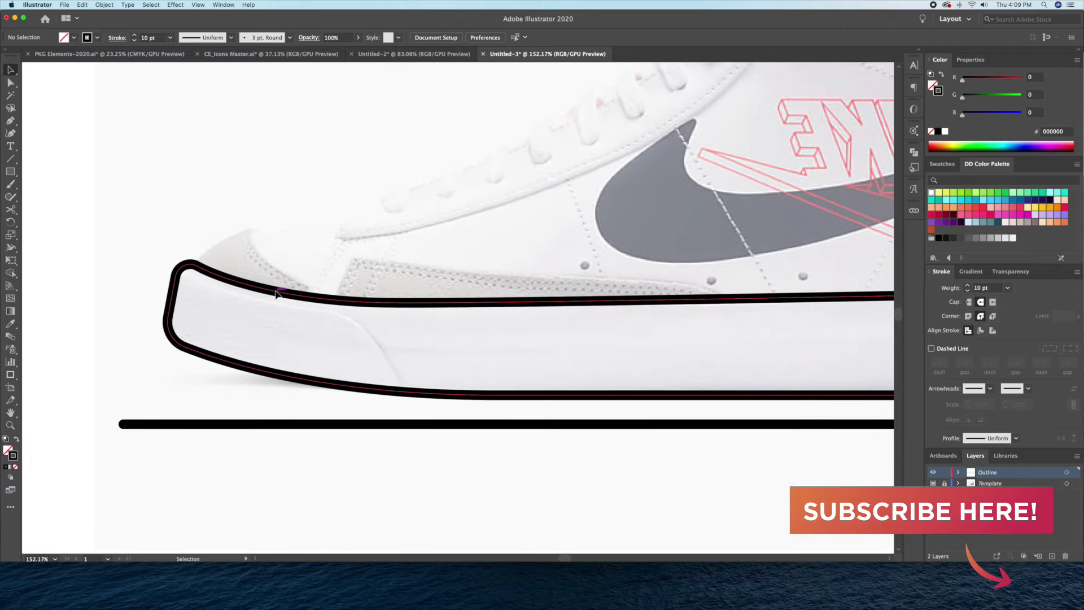
pyautogui.moveTo(319, 329); pyautogui.dragTo(379, 348)
pyautogui.click(234, 297)
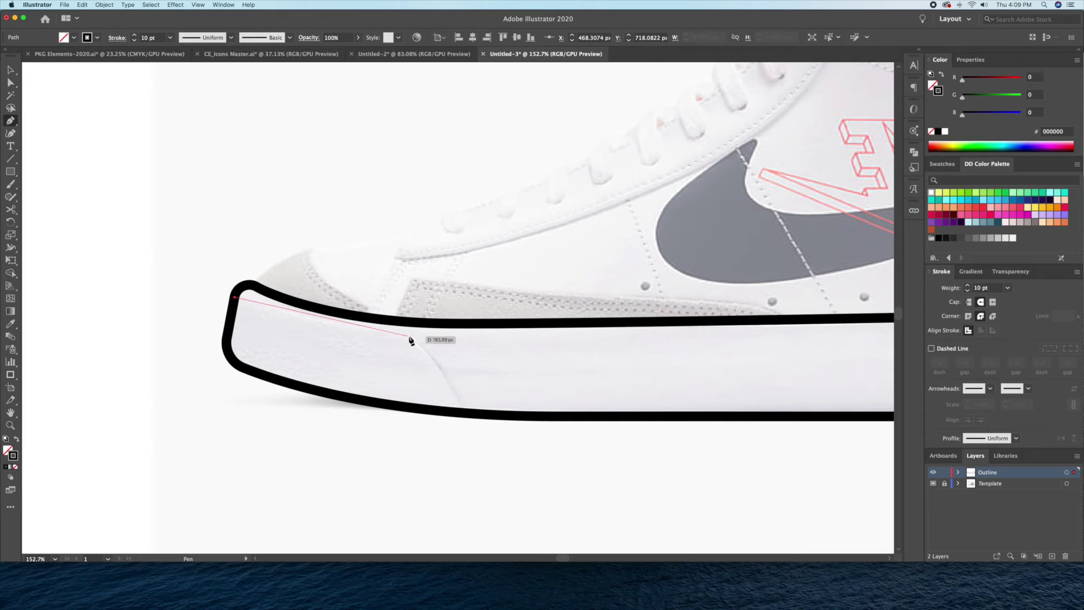
pyautogui.click(409, 337)
pyautogui.click(467, 413)
pyautogui.hotkey('shift', '`')
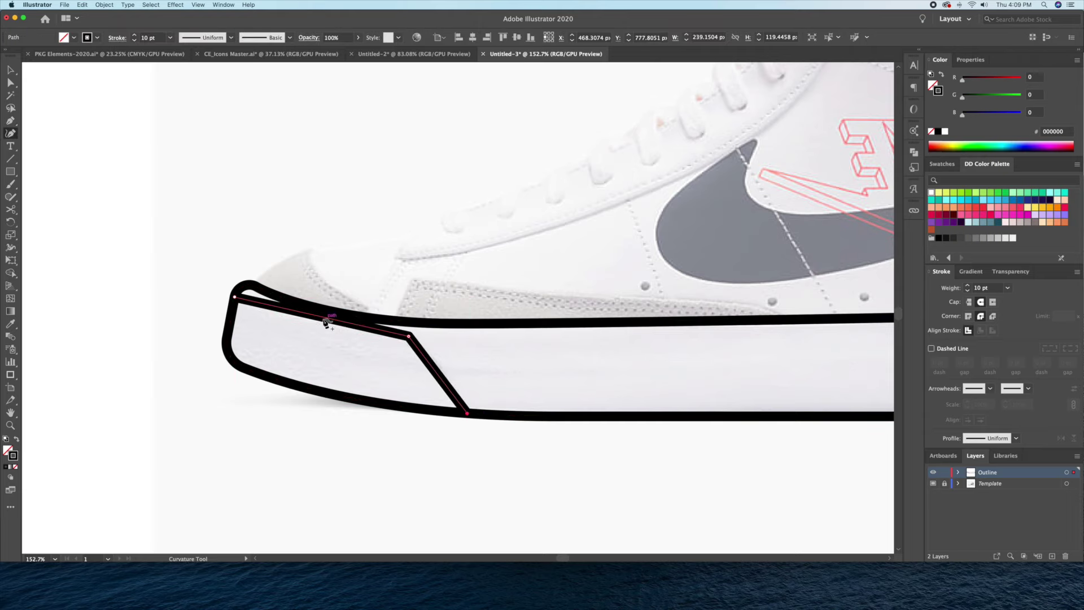
pyautogui.click(440, 370)
pyautogui.press('a')
pyautogui.moveTo(393, 394); pyautogui.dragTo(394, 395)
pyautogui.press('v')
pyautogui.click(968, 290)
pyautogui.click(967, 291)
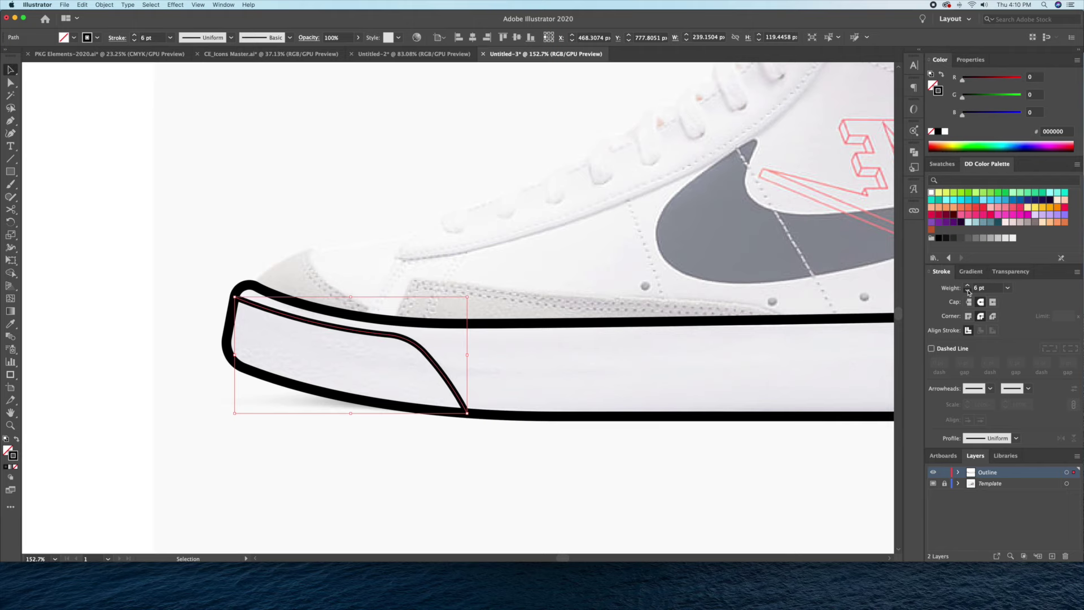
# Zoom in on the heel end of the sole and select its top heel corner point.
pyautogui.scroll(-5, 528, 460)
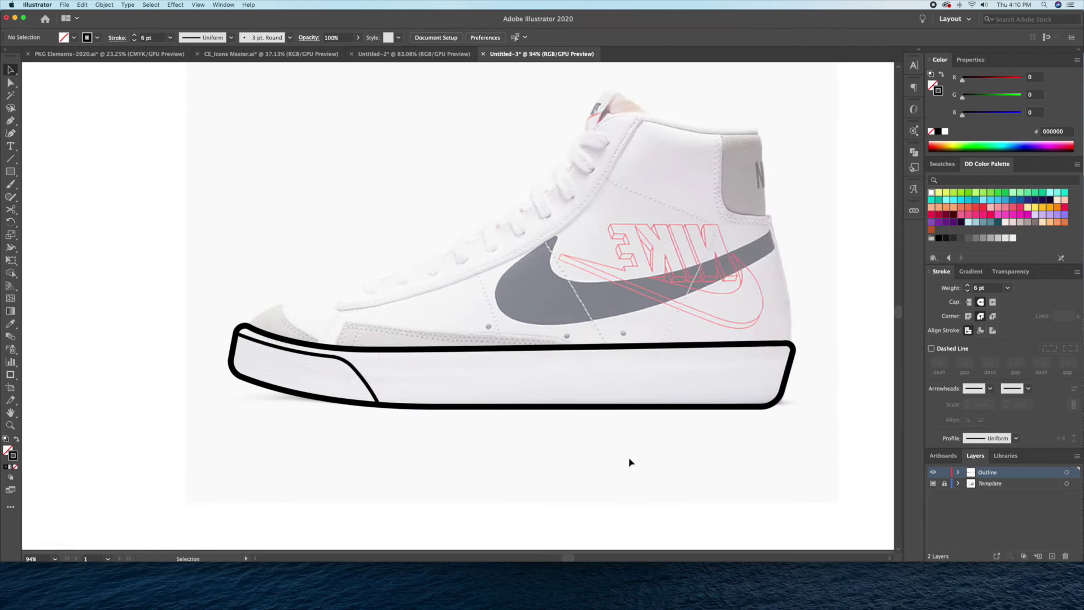
pyautogui.press('z')
pyautogui.click(604, 451)
pyautogui.press('a')
pyautogui.click(716, 412)
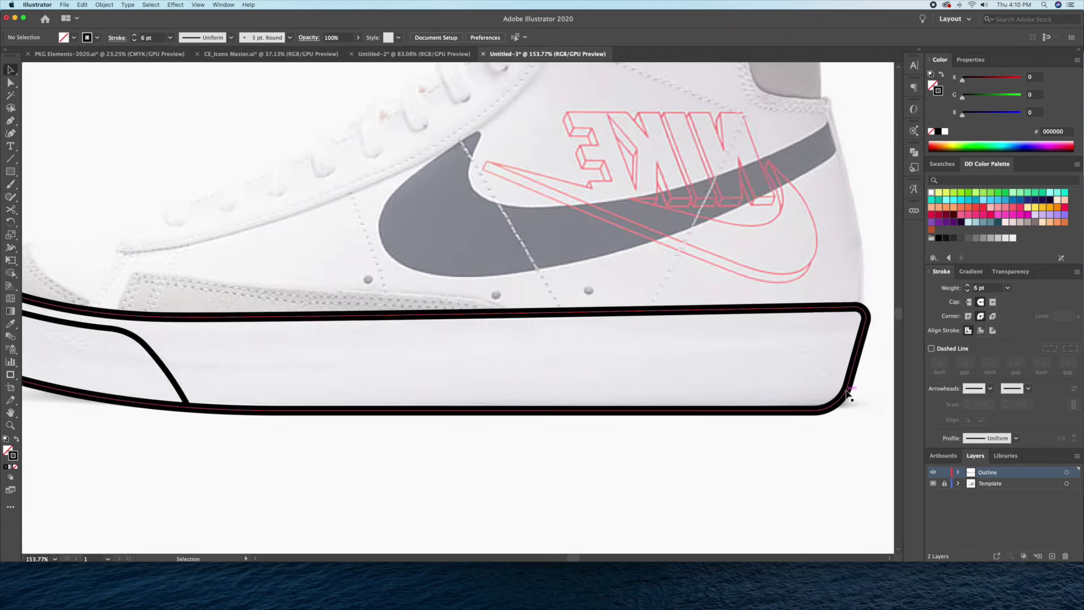
pyautogui.scroll(2, 825, 394)
pyautogui.hscroll(3, 825, 394)
pyautogui.click(786, 359)
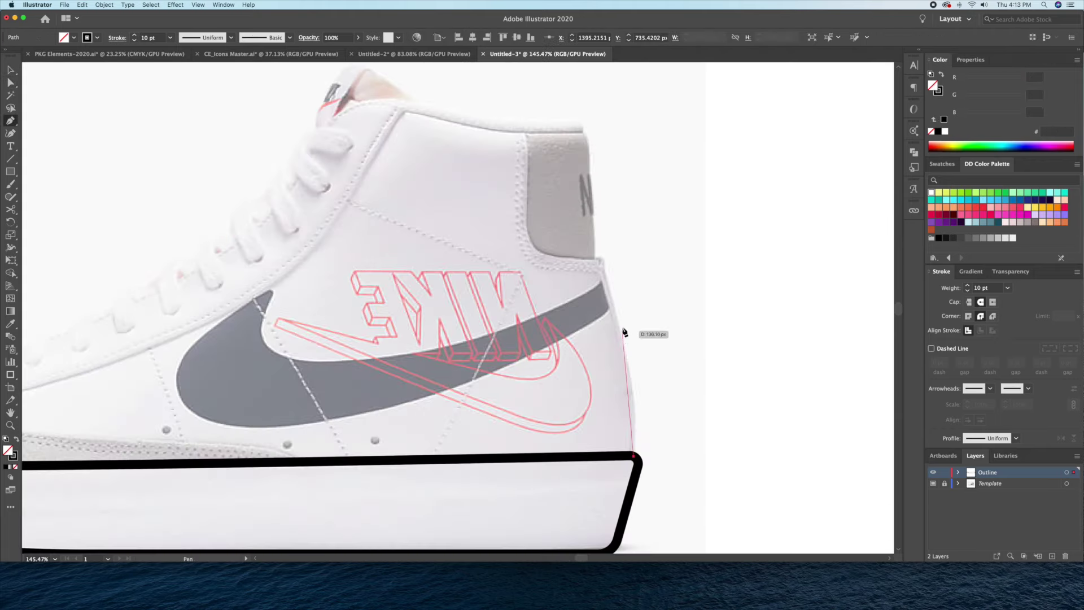
# Trace the upper's outline up the back of the heel and along the collar toward the tongue.
pyautogui.moveTo(562, 113); pyautogui.dragTo(560, 110)
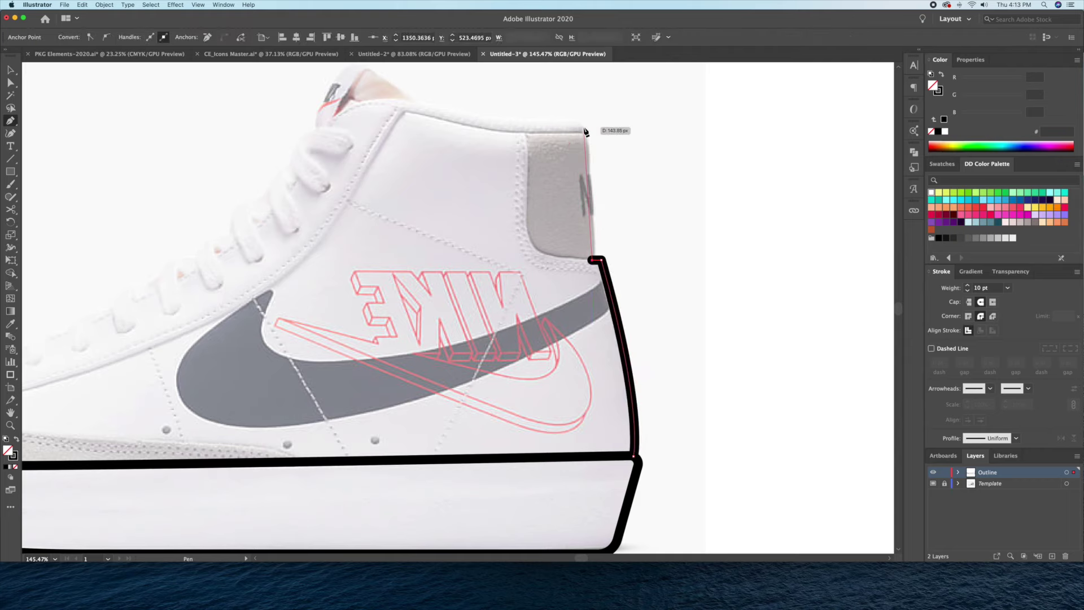
pyautogui.click(586, 128)
pyautogui.scroll(5, 585, 129)
pyautogui.hscroll(-3, 585, 129)
pyautogui.moveTo(467, 222); pyautogui.dragTo(464, 218)
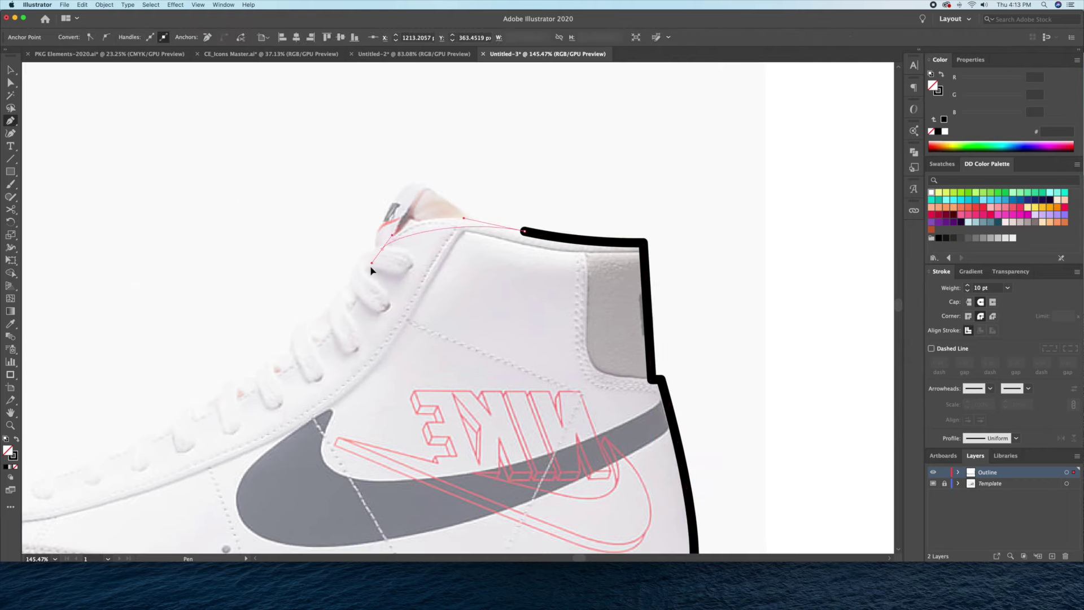
pyautogui.scroll(-5, 348, 296)
pyautogui.hscroll(-8, 348, 296)
# Curve the upper outline down along the laces into the toe of the sole.
pyautogui.moveTo(412, 332); pyautogui.dragTo(236, 398)
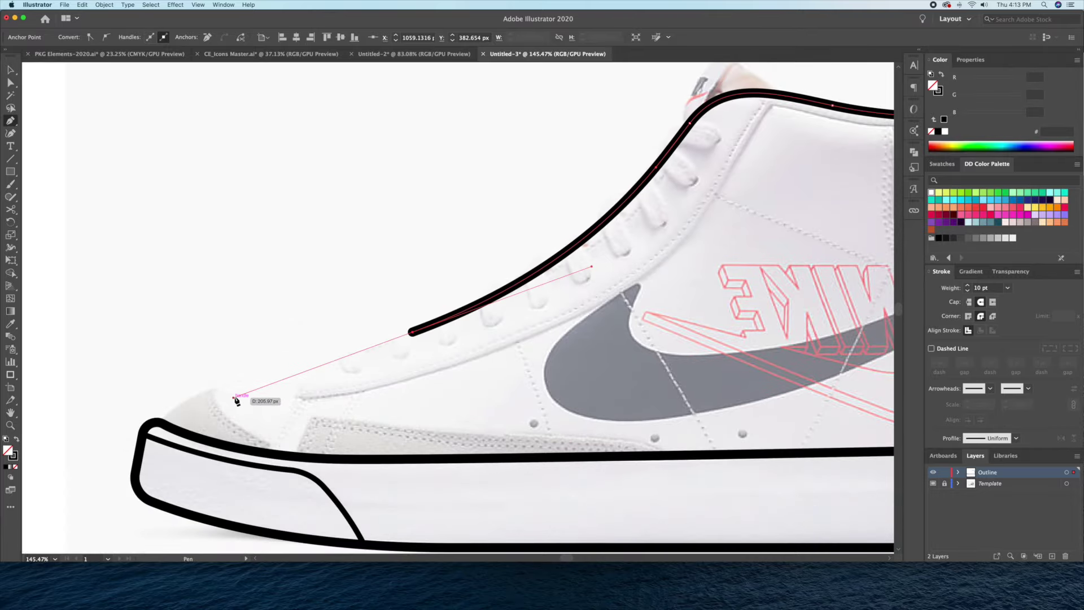
pyautogui.moveTo(154, 423); pyautogui.dragTo(105, 476)
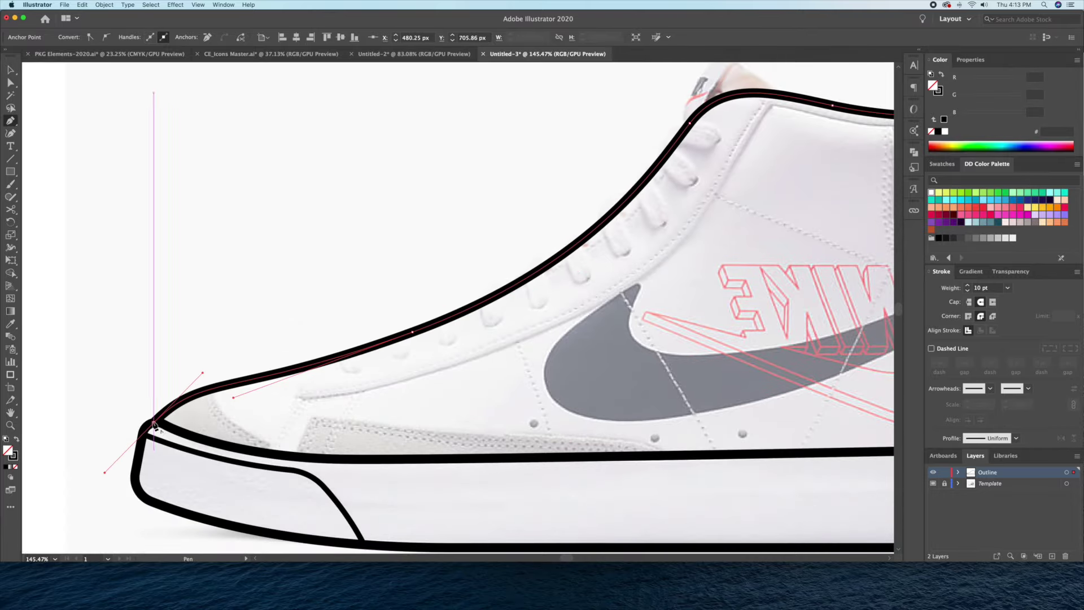
pyautogui.hotkey('ctrl', 'z')
pyautogui.hotkey('ctrl', 'z')
pyautogui.moveTo(419, 330); pyautogui.dragTo(315, 367)
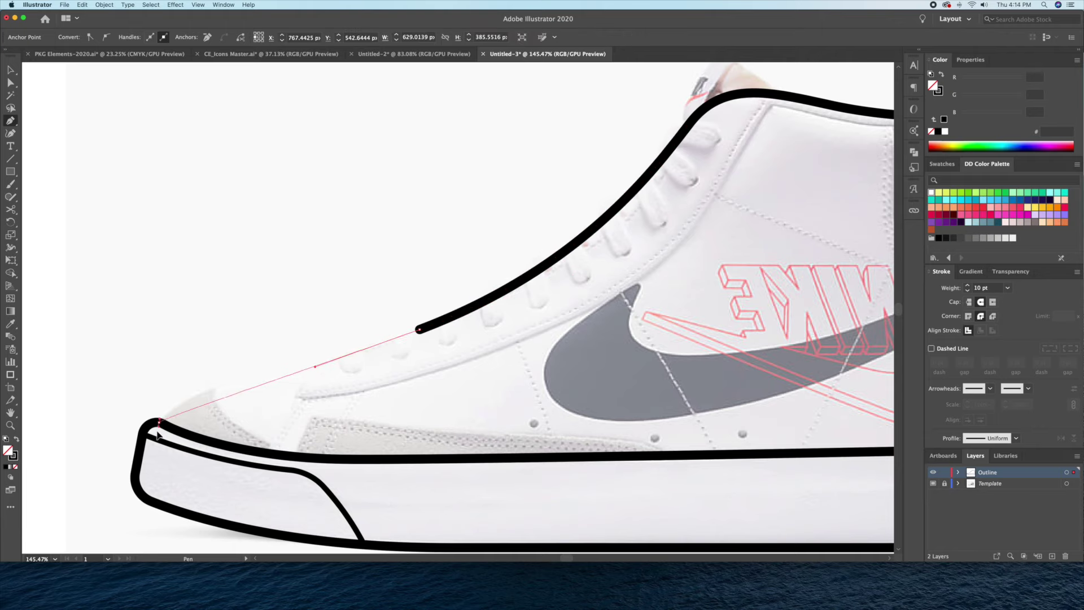
pyautogui.moveTo(124, 484); pyautogui.dragTo(109, 484)
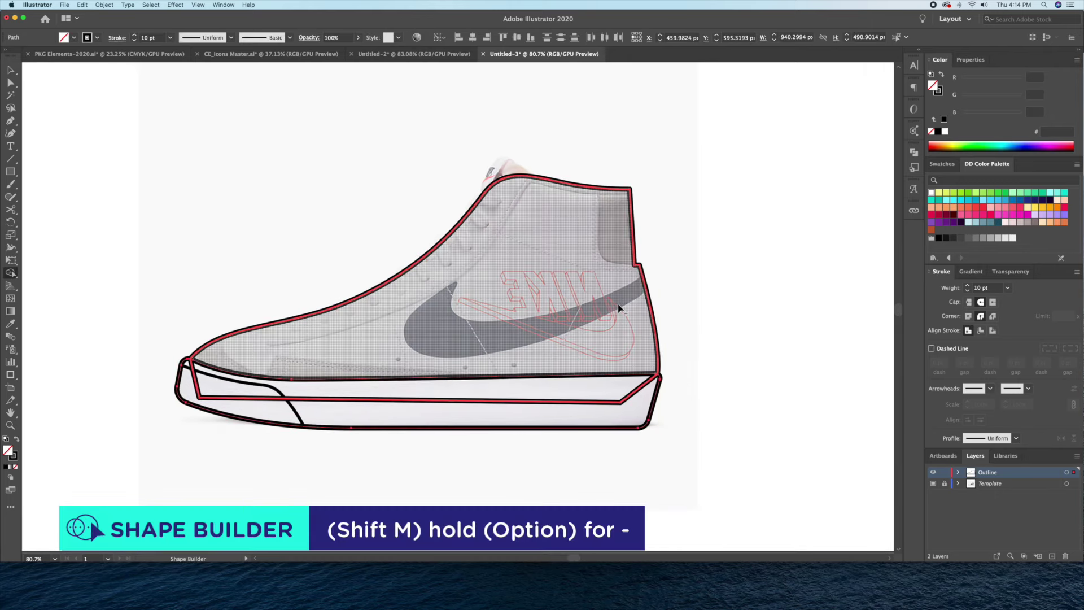
pyautogui.click(702, 307)
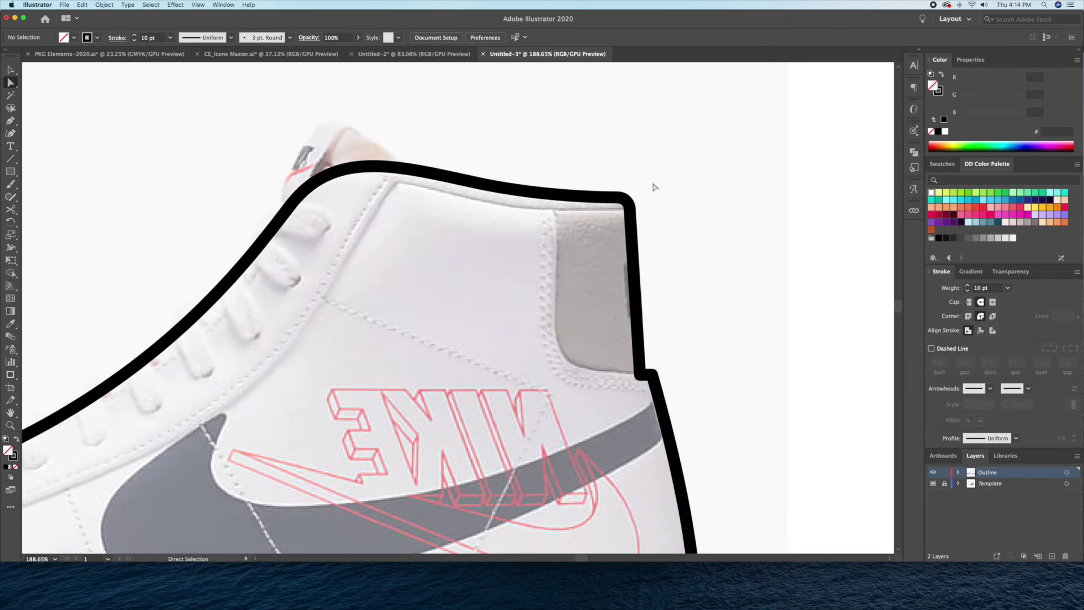
# Round off the upper's heel corner and bring the collar top into view.
pyautogui.moveTo(654, 188); pyautogui.dragTo(618, 211)
pyautogui.moveTo(616, 205); pyautogui.dragTo(578, 249)
pyautogui.click(641, 212)
pyautogui.press('z')
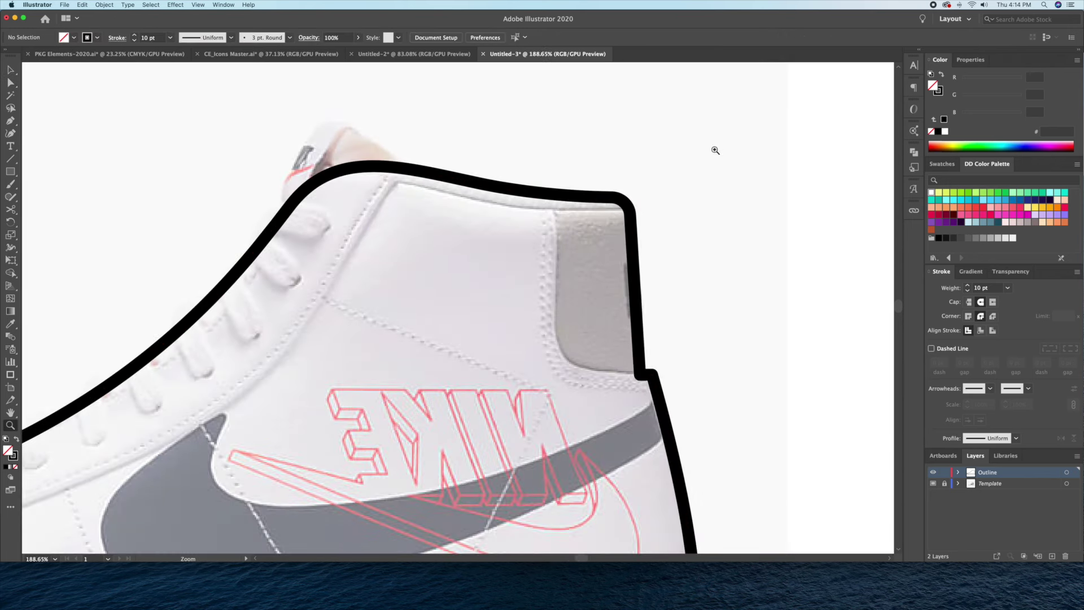
pyautogui.scroll(-2, 708, 150)
pyautogui.moveTo(705, 180); pyautogui.dragTo(742, 184)
# Draw a pull tab above the collar, trim its overlap with Shape Builder, and round its corners.
pyautogui.press('p')
pyautogui.moveTo(430, 190); pyautogui.dragTo(464, 113)
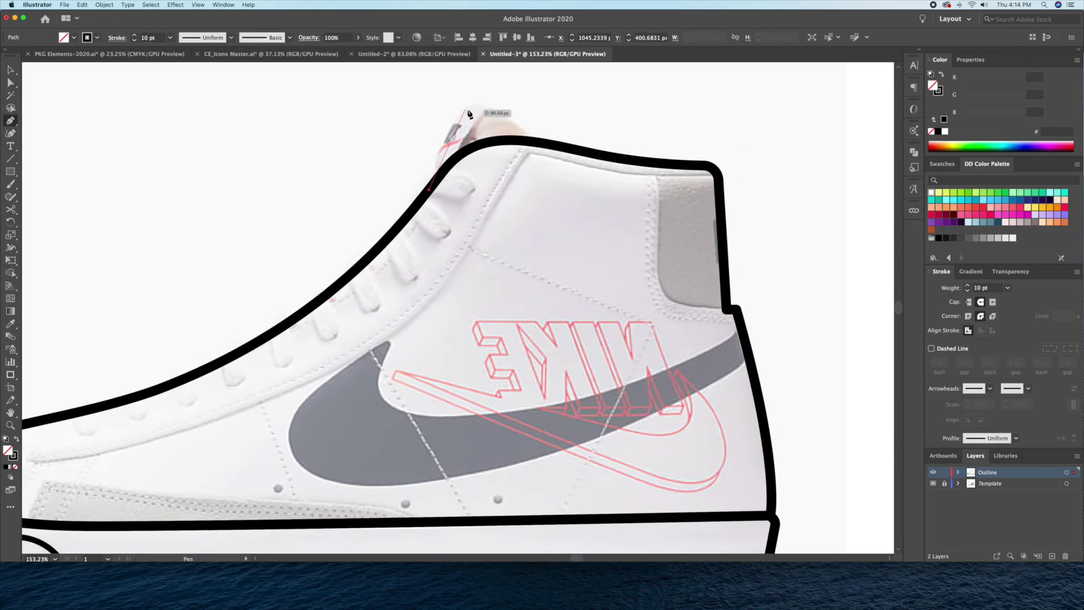
pyautogui.click(473, 100)
pyautogui.click(539, 138)
pyautogui.click(528, 198)
pyautogui.click(430, 190)
pyautogui.press('v')
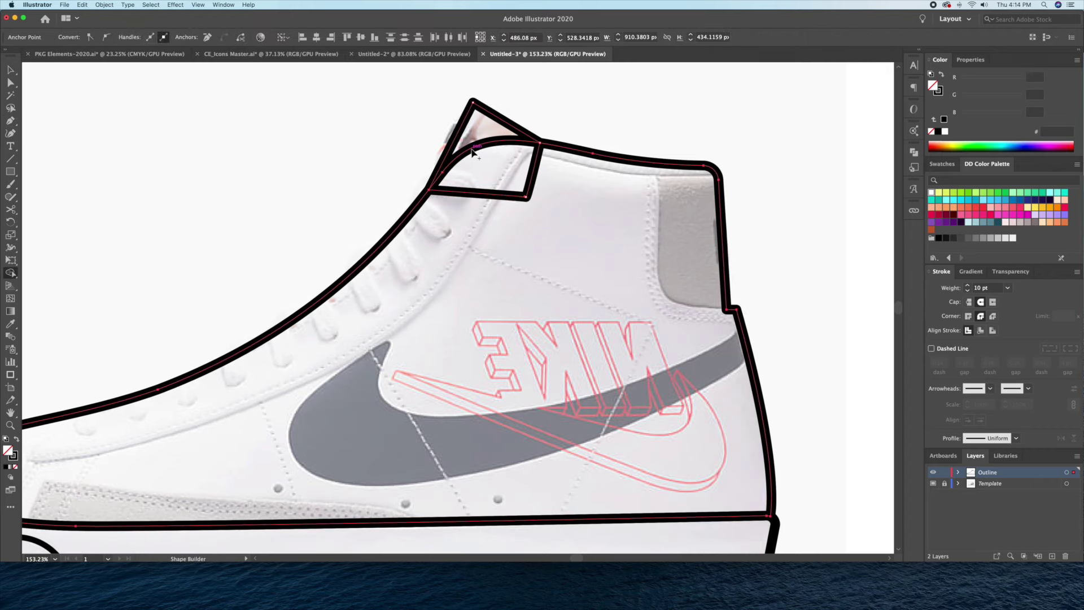
pyautogui.hotkey('ctrl', 'shift', 'a')
pyautogui.hotkey('ctrl', 'z')
pyautogui.moveTo(435, 103); pyautogui.dragTo(461, 141)
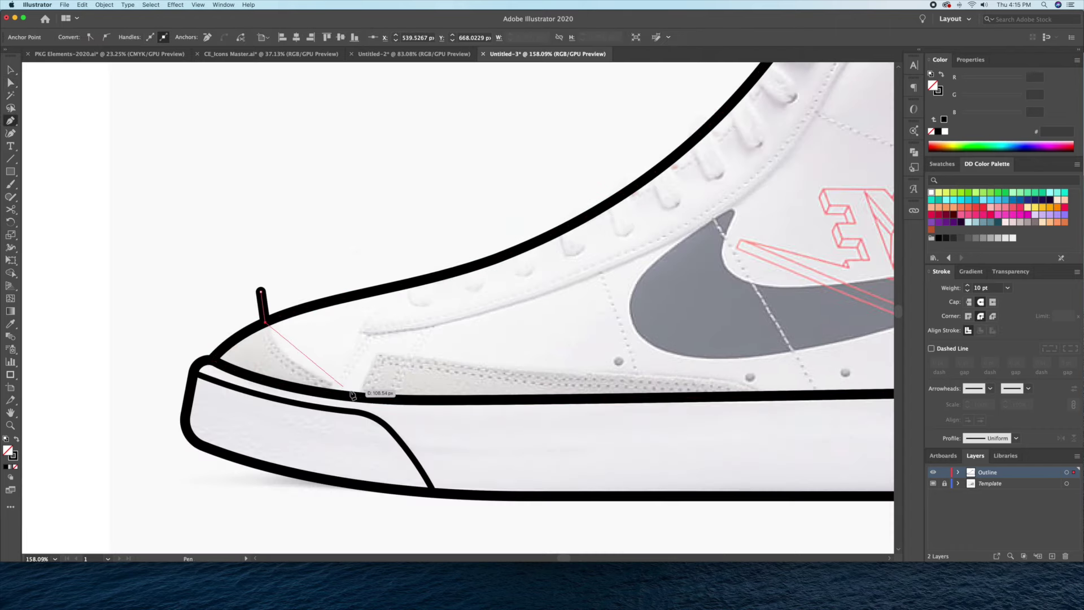
# Draw the toe cap shape and trim away its part outside the shoe with Shape Builder.
pyautogui.click(348, 395)
pyautogui.click(314, 440)
pyautogui.click(170, 390)
pyautogui.click(152, 323)
pyautogui.click(261, 290)
pyautogui.click(265, 322)
pyautogui.hotkey('shift', 'm')
pyautogui.moveTo(317, 308); pyautogui.dragTo(186, 396)
# Draw a narrow strip along the top of the sole and trim off its part below the sole line.
pyautogui.hotkey('shift', '`')
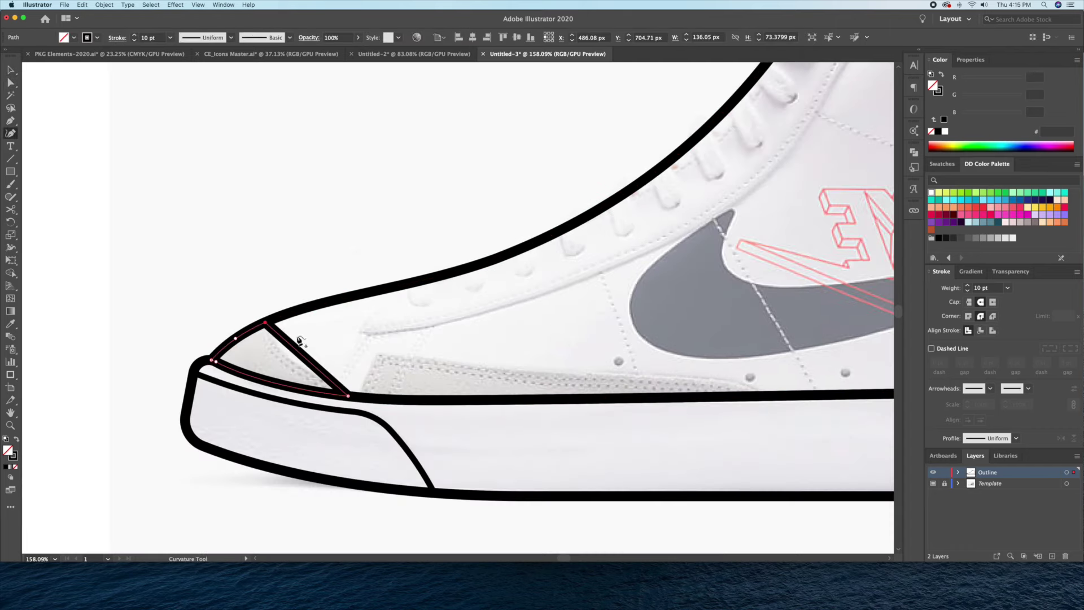
pyautogui.press('p')
pyautogui.scroll(-3, 275, 217)
pyautogui.click(262, 335)
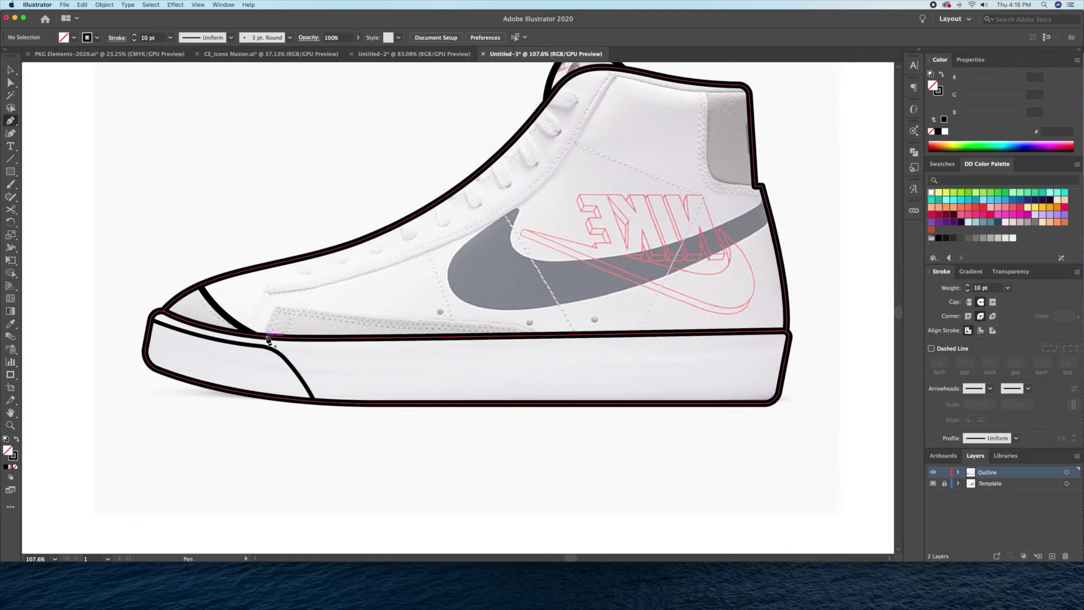
pyautogui.click(277, 307)
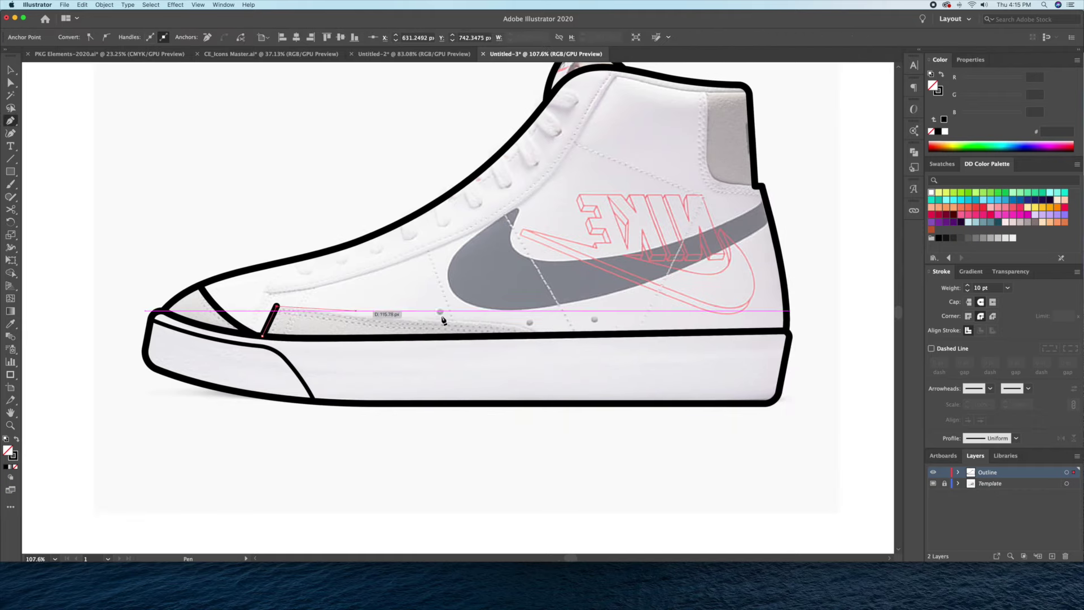
pyautogui.click(523, 325)
pyautogui.click(539, 357)
pyautogui.click(261, 365)
pyautogui.click(263, 335)
pyautogui.keyDown('shift'); pyautogui.click(678, 404); pyautogui.keyUp('shift')
pyautogui.hotkey('shift', 'm')
pyautogui.keyDown('alt'); pyautogui.click(358, 364); pyautogui.keyUp('alt')
# Round the corners of the sole strip with live-corner widgets.
pyautogui.press('v')
pyautogui.scroll(3, 300, 309)
pyautogui.press('a')
pyautogui.moveTo(667, 333); pyautogui.dragTo(686, 337)
pyautogui.press('v')
pyautogui.scroll(-3, 251, 378)
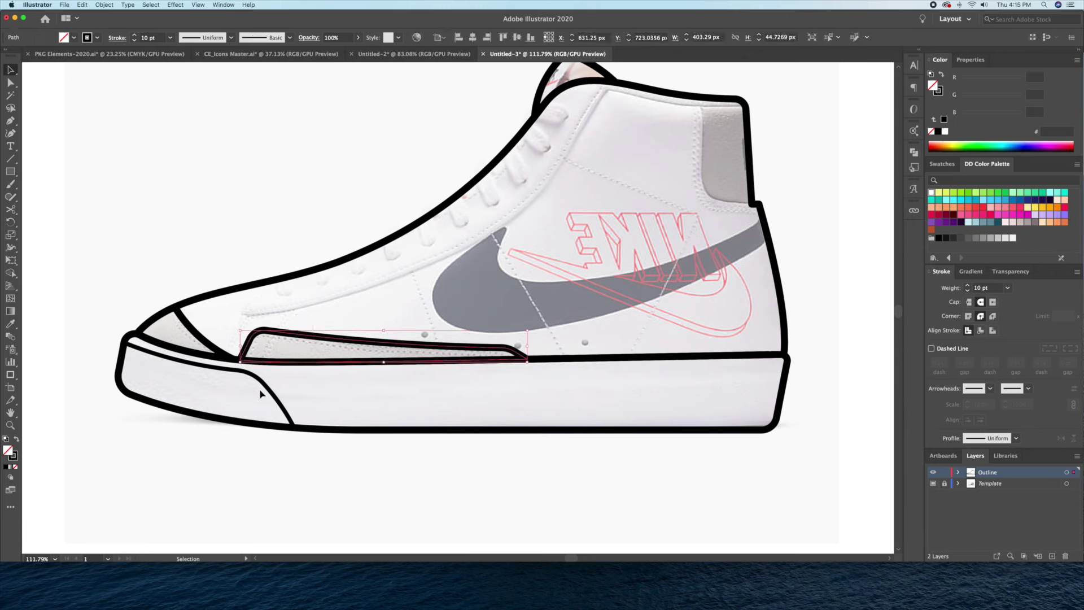
# Set the toe cap outline's stroke weight to 8 pt.
pyautogui.click(203, 334)
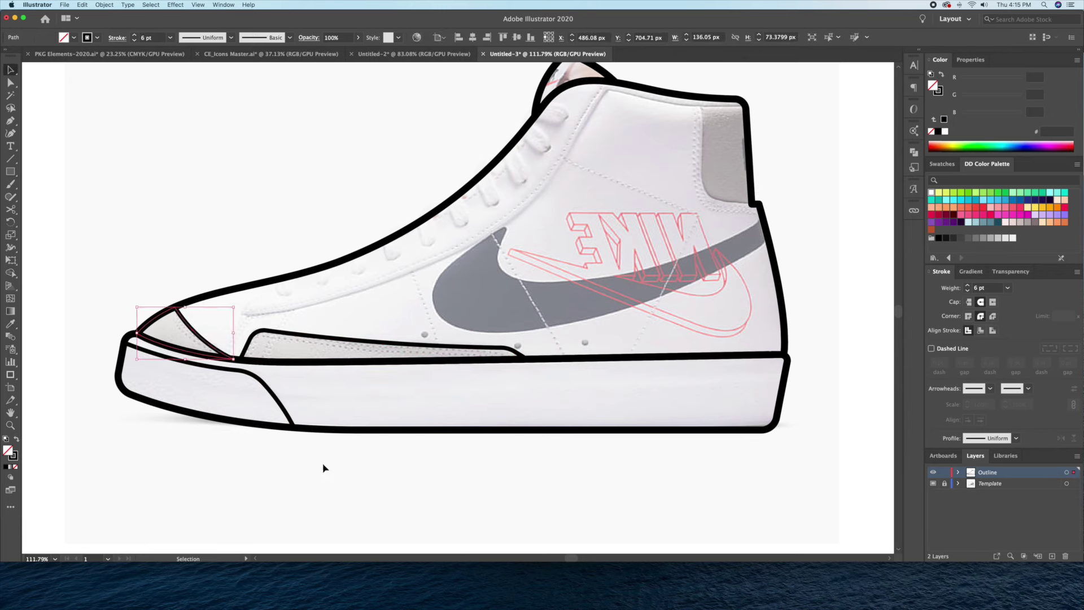
pyautogui.click(506, 501)
pyautogui.scroll(-1, 614, 447)
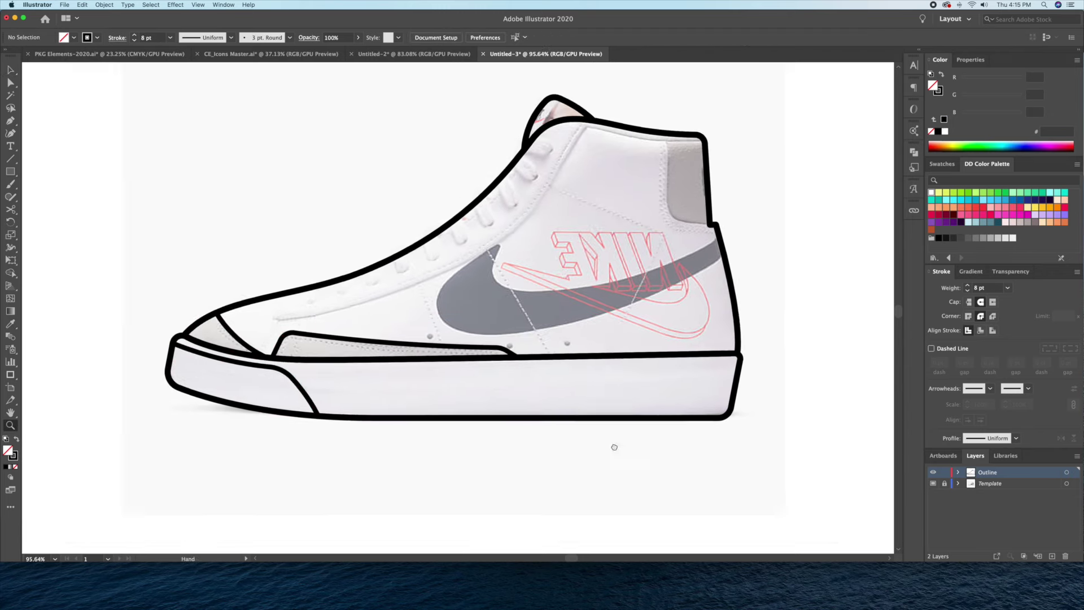
pyautogui.scroll(2, 615, 447)
# Pen-draw the lacing panel outline from the toe up to the collar and close it.
pyautogui.press('p')
pyautogui.click(195, 371)
pyautogui.click(159, 409)
pyautogui.moveTo(411, 334); pyautogui.dragTo(560, 261)
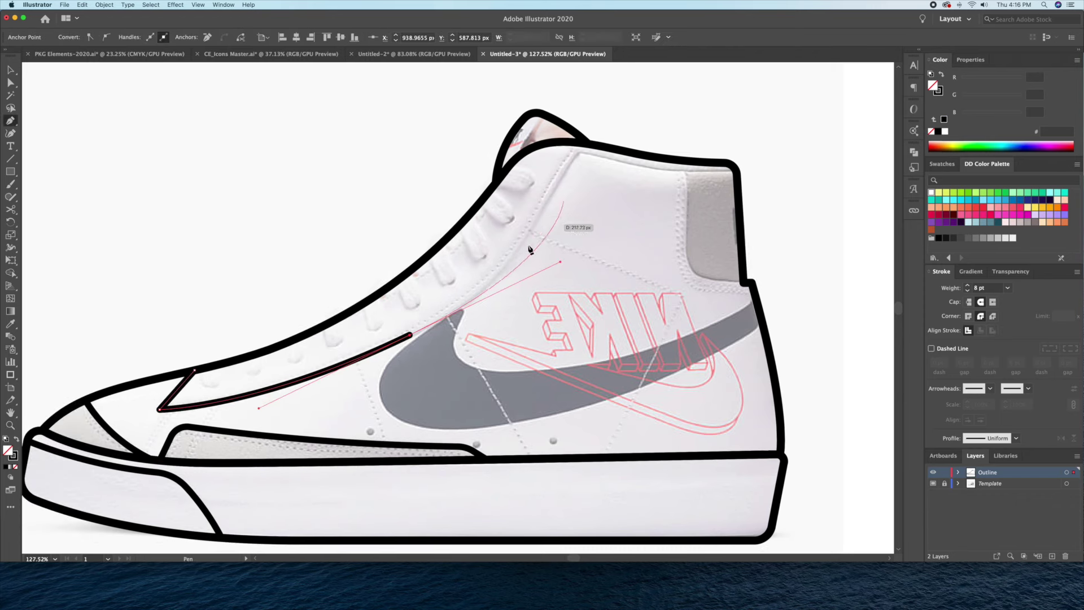
pyautogui.press('super+z')
pyautogui.moveTo(326, 370); pyautogui.dragTo(465, 321)
pyautogui.moveTo(533, 222); pyautogui.dragTo(558, 179)
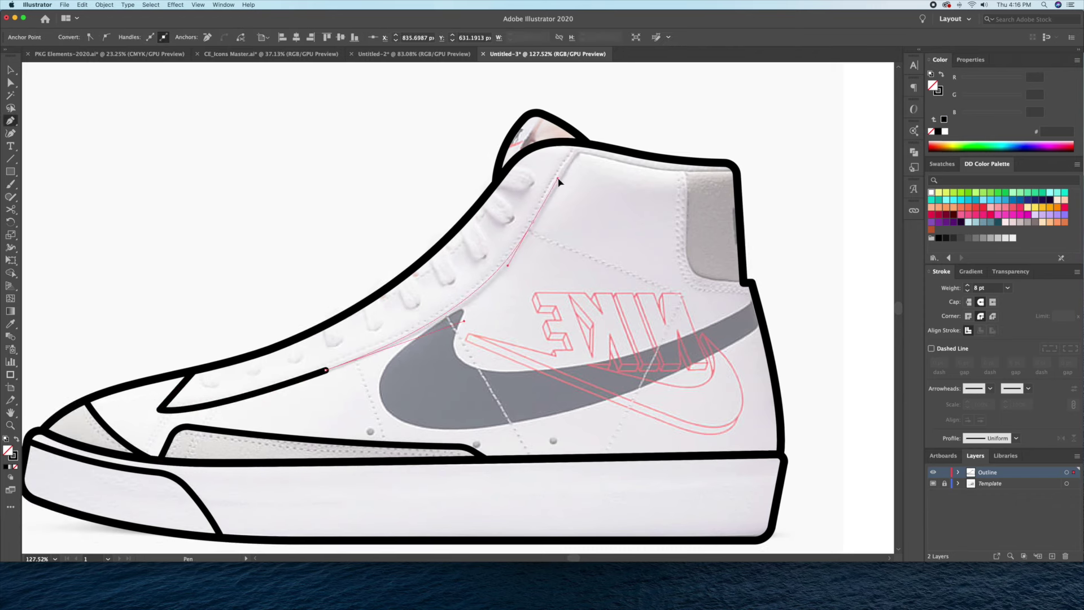
pyautogui.click(613, 120)
pyautogui.click(491, 83)
pyautogui.click(215, 263)
pyautogui.click(195, 370)
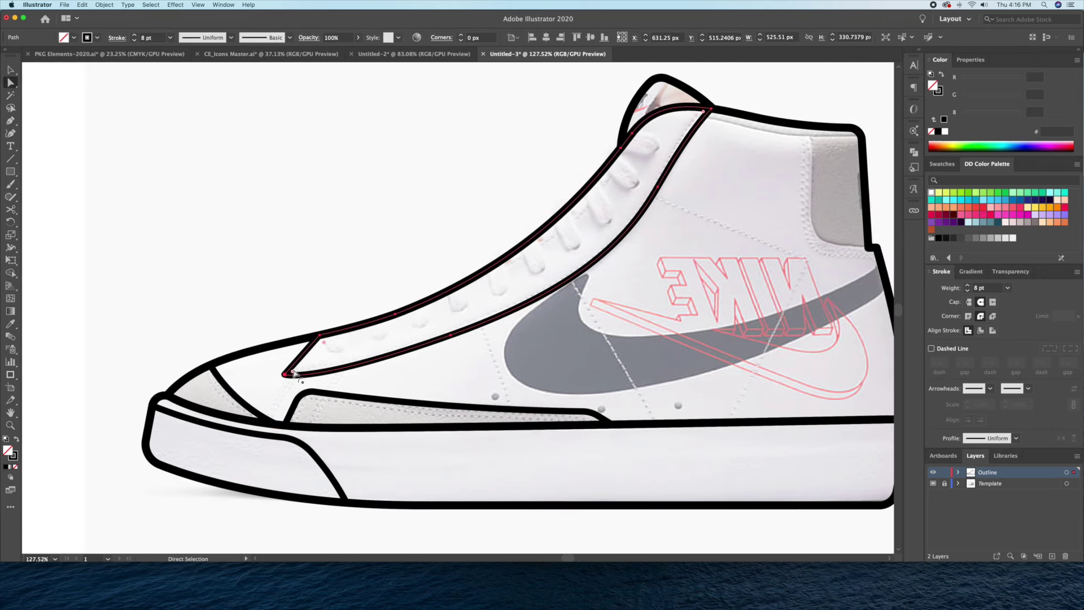
# Create an inward Offset Path copy of the outer shoe outline at -16.
pyautogui.scroll(2, 600, 233)
pyautogui.click(554, 200)
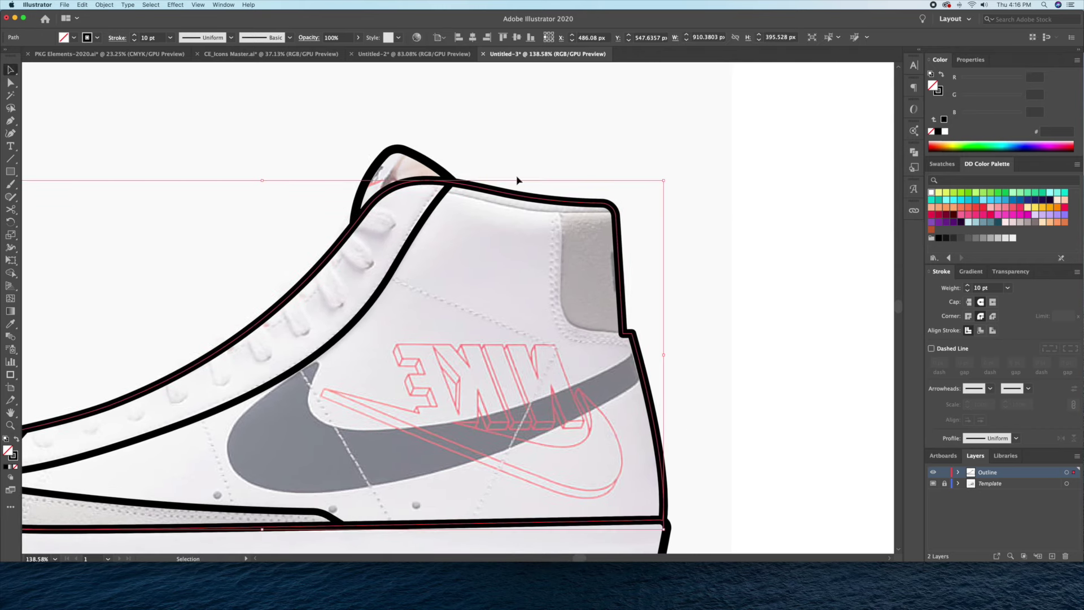
pyautogui.click(105, 5)
pyautogui.click(220, 227)
pyautogui.write('-16')
pyautogui.press('Return')
# In isolation mode, delete the inner path's side and diagonal segments, leaving the collar line.
pyautogui.doubleClick(603, 232)
pyautogui.press('a')
pyautogui.click(604, 232)
pyautogui.press('Delete')
pyautogui.moveTo(396, 252); pyautogui.dragTo(571, 184)
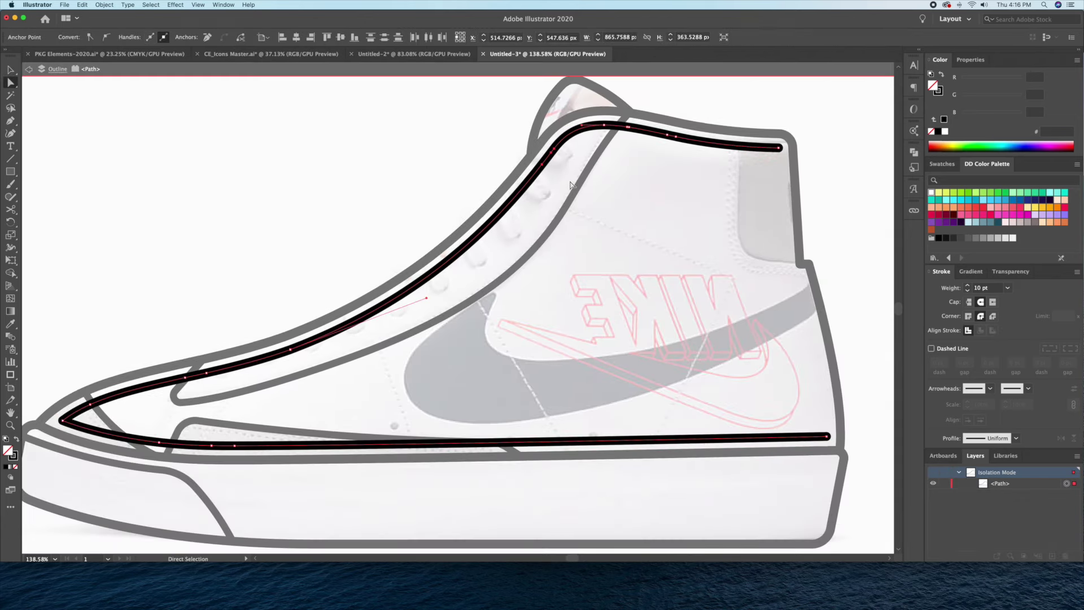
pyautogui.press('Delete')
pyautogui.click(242, 375)
# Nudge the inset collar line's end point toward the heel edge.
pyautogui.press('Escape')
pyautogui.scroll(3, 630, 237)
pyautogui.click(576, 256)
pyautogui.press('a')
pyautogui.moveTo(584, 254)
pyautogui.mouseDown()
pyautogui.moveTo(600, 258)
pyautogui.moveTo(582, 254)
pyautogui.mouseUp()
# Reduce the inner collar line's stroke weight to 8 pt.
pyautogui.press('p')
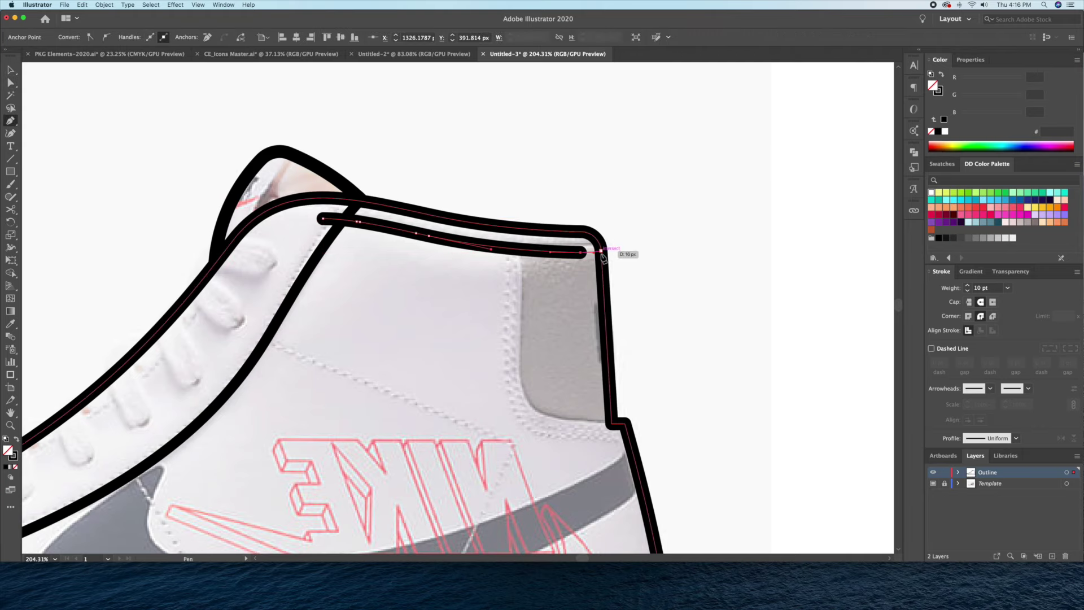
pyautogui.press('v')
pyautogui.click(460, 179)
pyautogui.moveTo(318, 216); pyautogui.dragTo(484, 242)
pyautogui.click(541, 253)
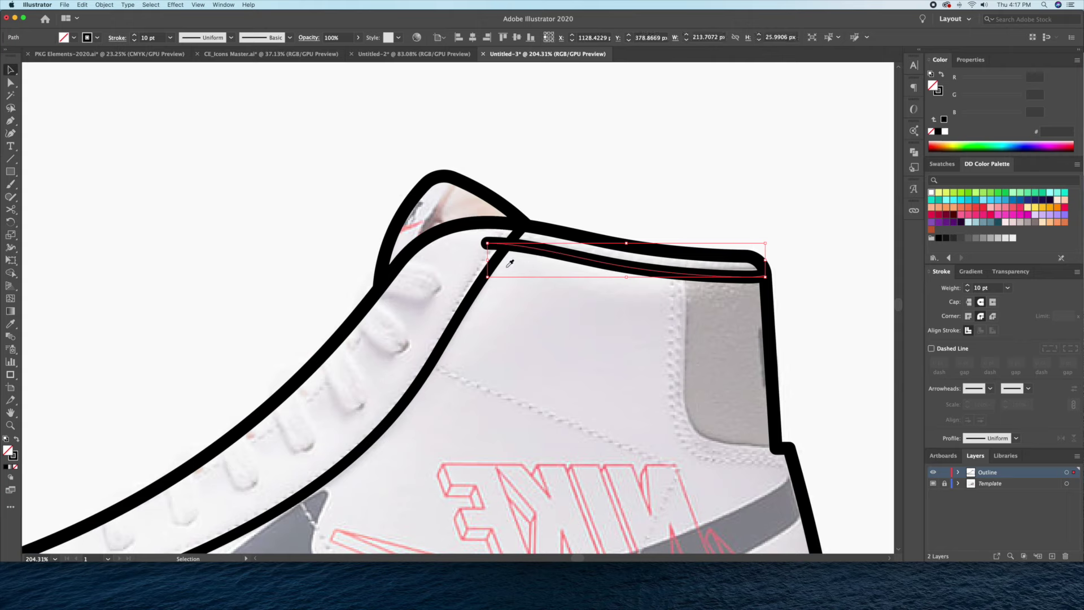
pyautogui.click(967, 290)
pyautogui.click(967, 290)
pyautogui.press('super+shift+a')
# Toggle the outline layer to compare with the photo, and undo an unwanted Shape Builder collar extension.
pyautogui.click(934, 473)
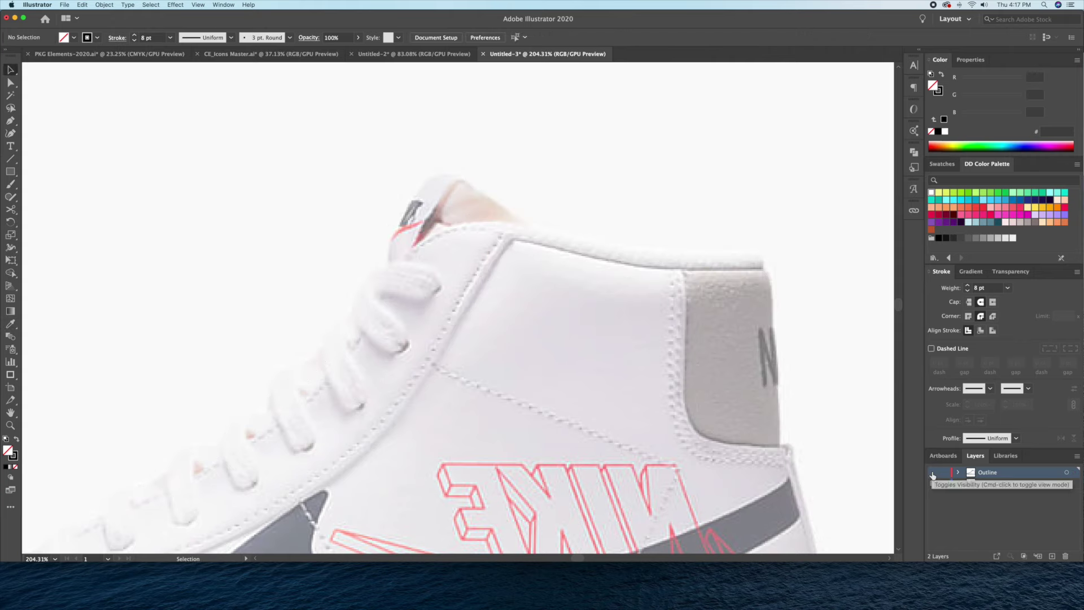
pyautogui.moveTo(508, 282); pyautogui.dragTo(412, 280)
pyautogui.press('super+a')
pyautogui.hotkey('shift', 'm')
pyautogui.click(398, 243)
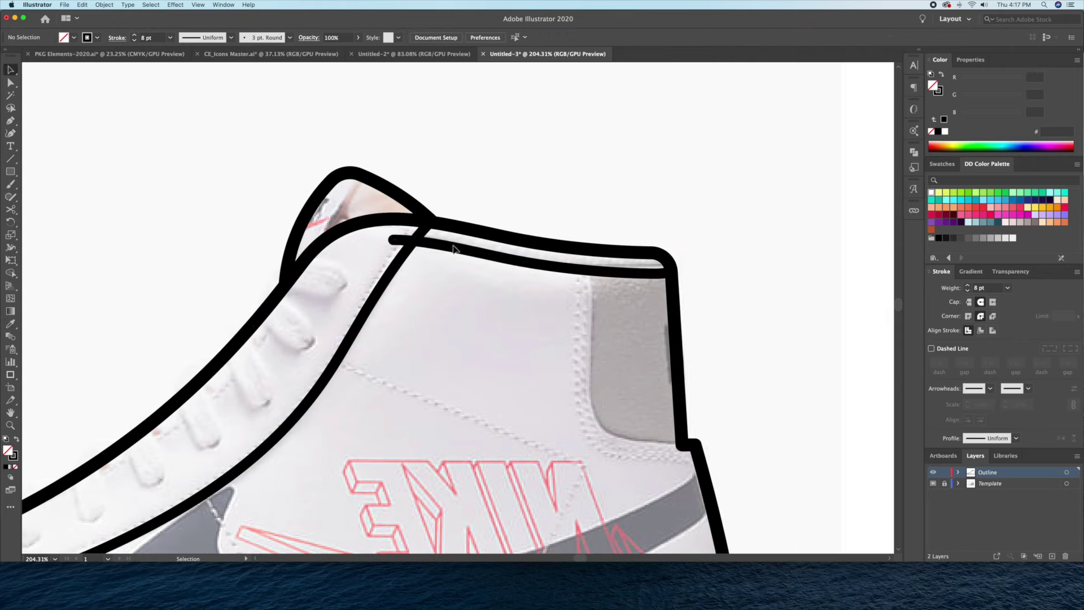
pyautogui.press('v')
pyautogui.moveTo(672, 272); pyautogui.dragTo(759, 212)
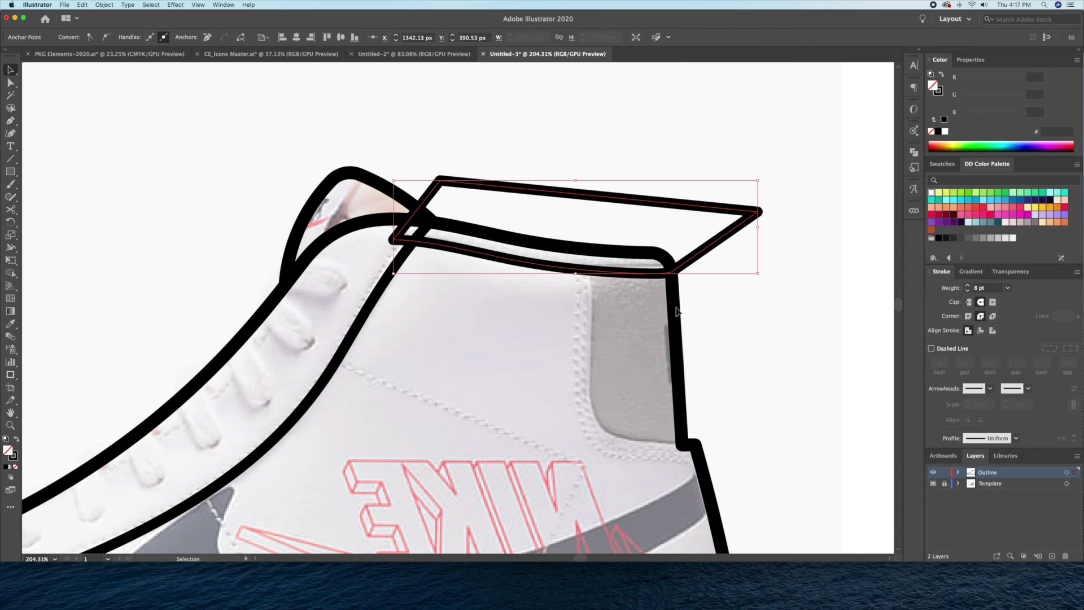
pyautogui.press('super+z')
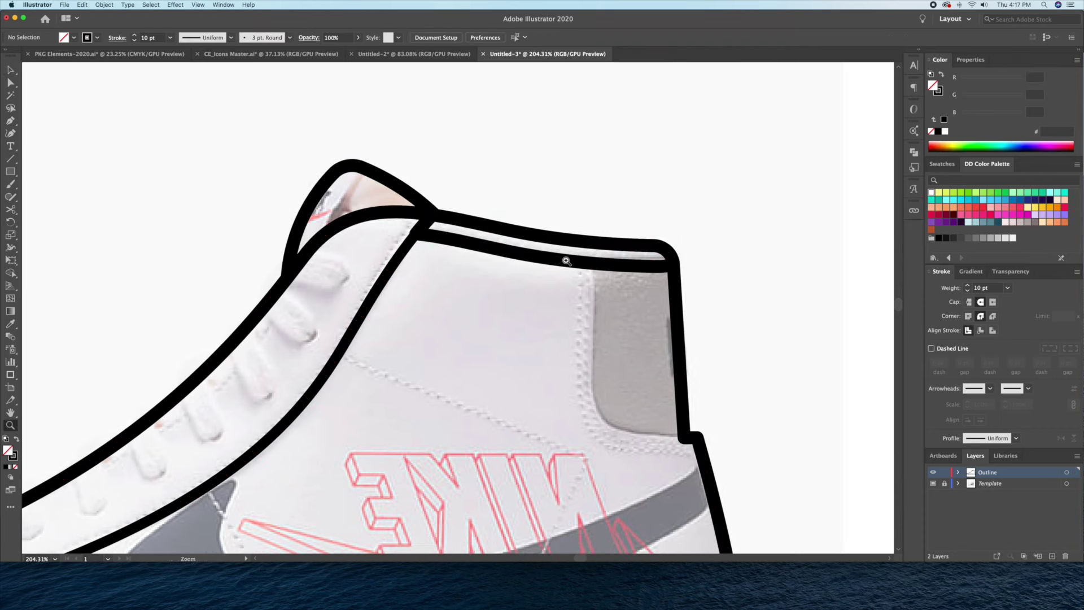
# Pen-draw the heel patch below the collar with a rounded lower-left corner.
pyautogui.press('p')
pyautogui.scroll(2, 694, 157)
pyautogui.click(637, 374)
pyautogui.click(522, 364)
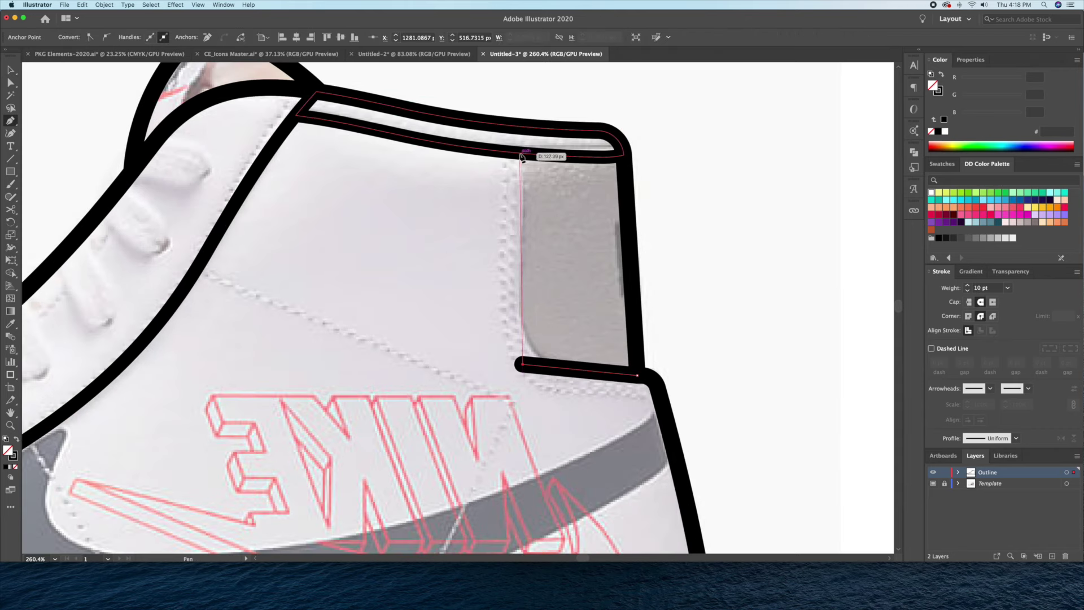
pyautogui.click(523, 156)
pyautogui.hotkey('shift', '`')
pyautogui.click(519, 248)
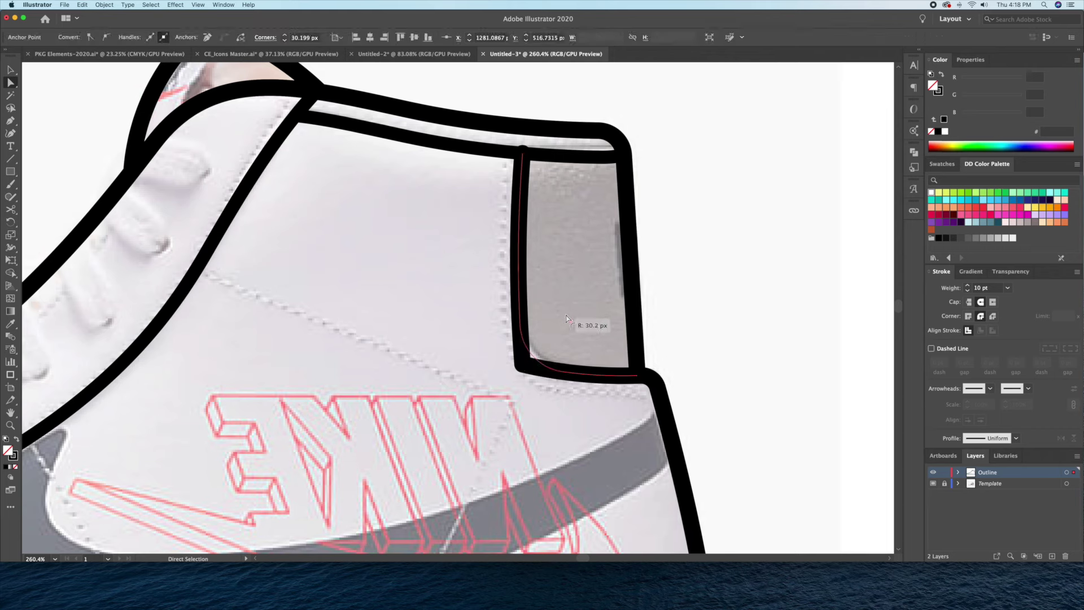
pyautogui.doubleClick(523, 364)
pyautogui.press('p')
pyautogui.click(630, 108)
pyautogui.click(637, 375)
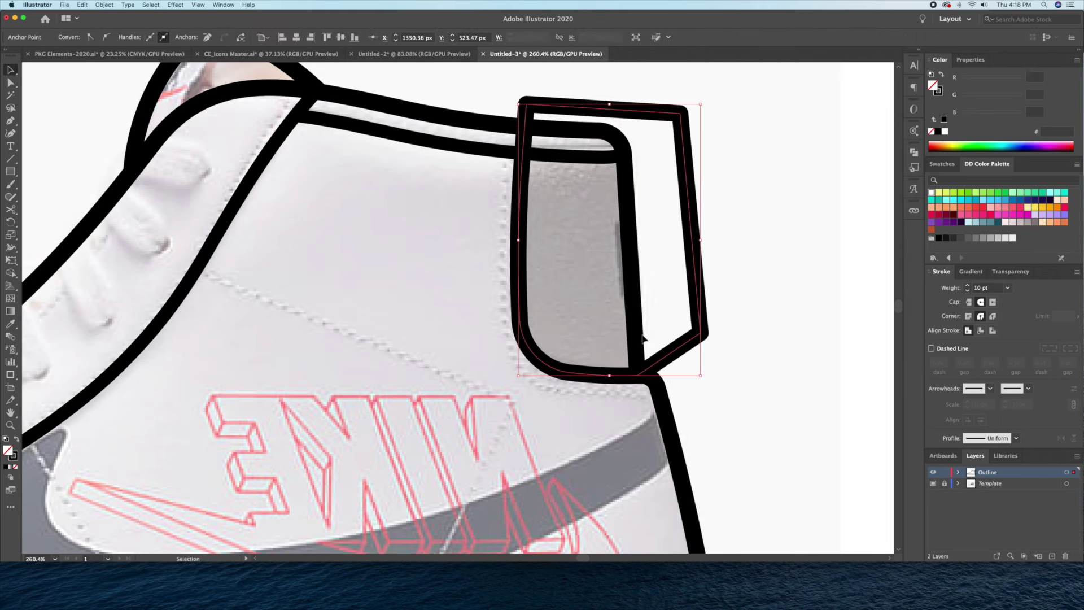
# Merge the heel patch pieces into one shape with Shape Builder.
pyautogui.hotkey('shift', 'm')
pyautogui.click(562, 153)
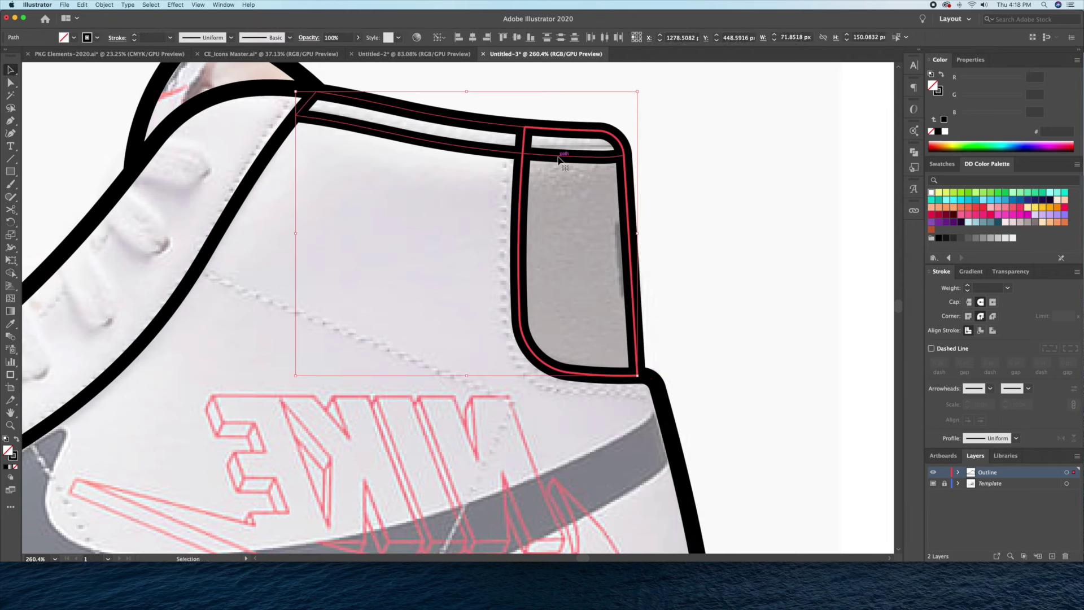
pyautogui.press('v')
pyautogui.click(718, 189)
# Begin pen-drawing the swoosh's top edge curve.
pyautogui.scroll(-3, 719, 226)
pyautogui.press('p')
pyautogui.moveTo(480, 325); pyautogui.dragTo(341, 331)
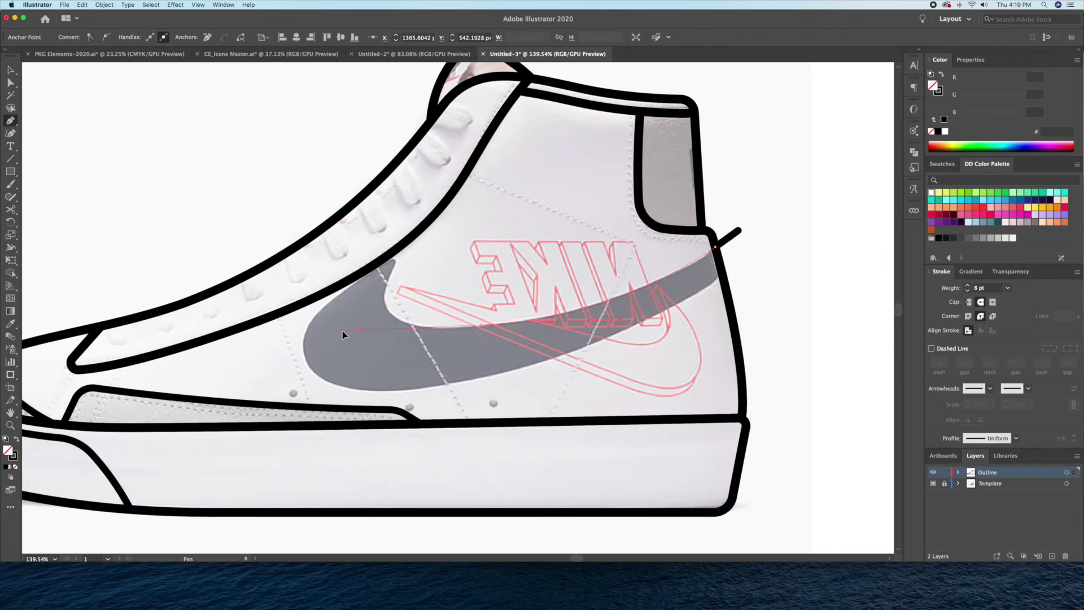
# Pen-draw the swoosh outline through its hook and rounded end to the tip, closing it.
pyautogui.hotkey('ctrl', 'z')
pyautogui.moveTo(371, 343); pyautogui.dragTo(371, 340)
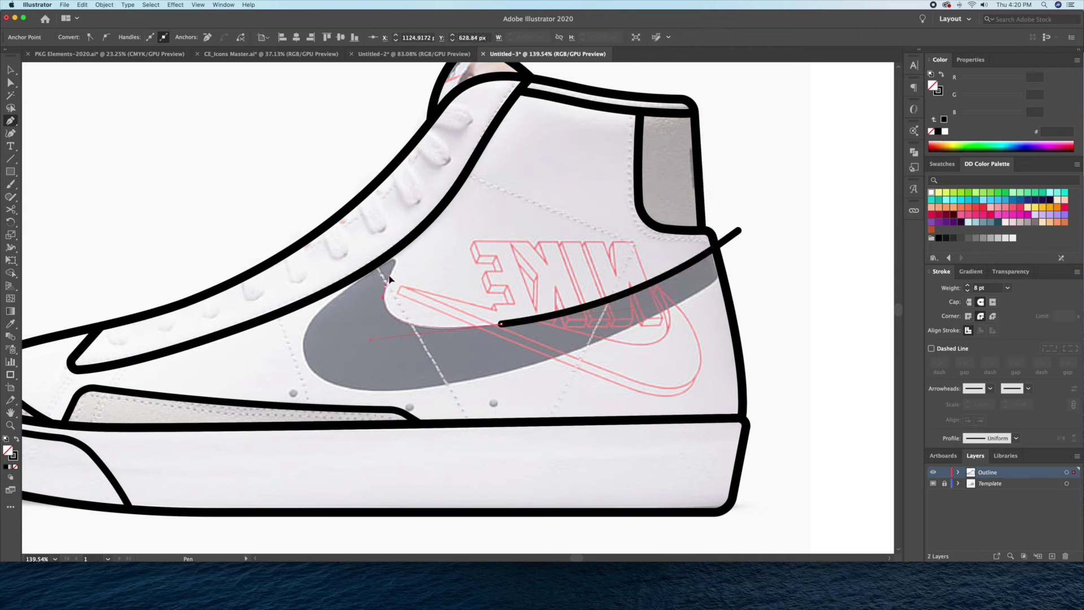
pyautogui.moveTo(386, 287); pyautogui.dragTo(398, 264)
pyautogui.moveTo(304, 341); pyautogui.dragTo(285, 393)
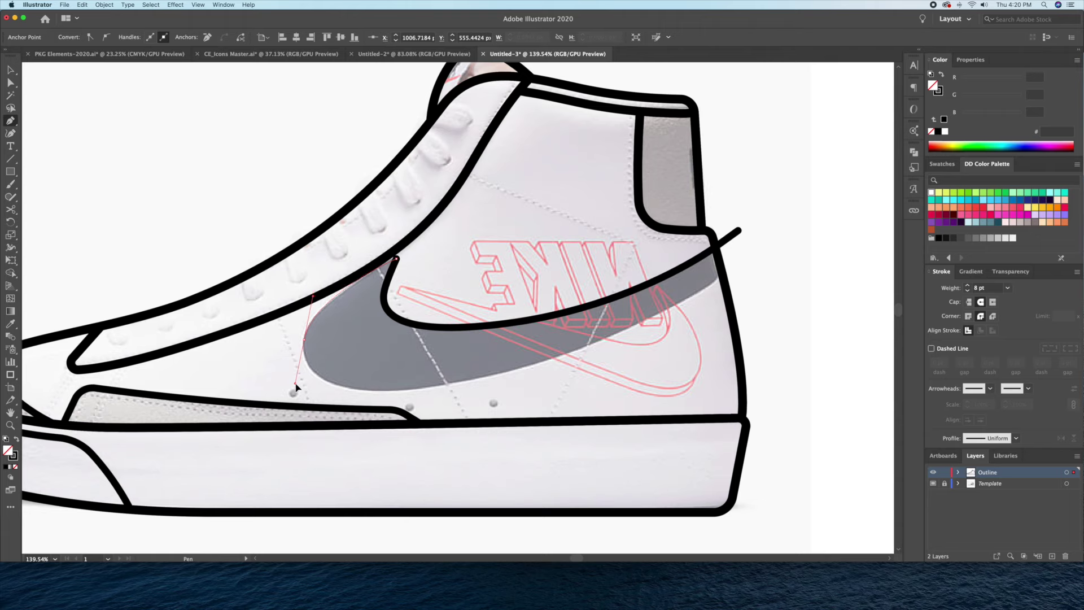
pyautogui.moveTo(480, 377); pyautogui.dragTo(604, 346)
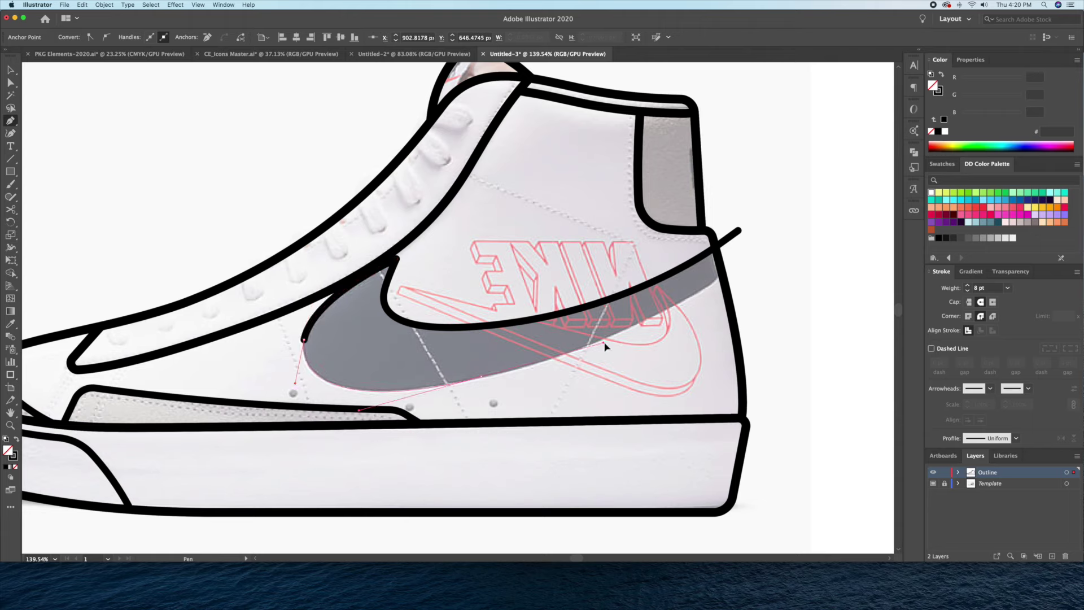
pyautogui.click(749, 259)
pyautogui.click(739, 230)
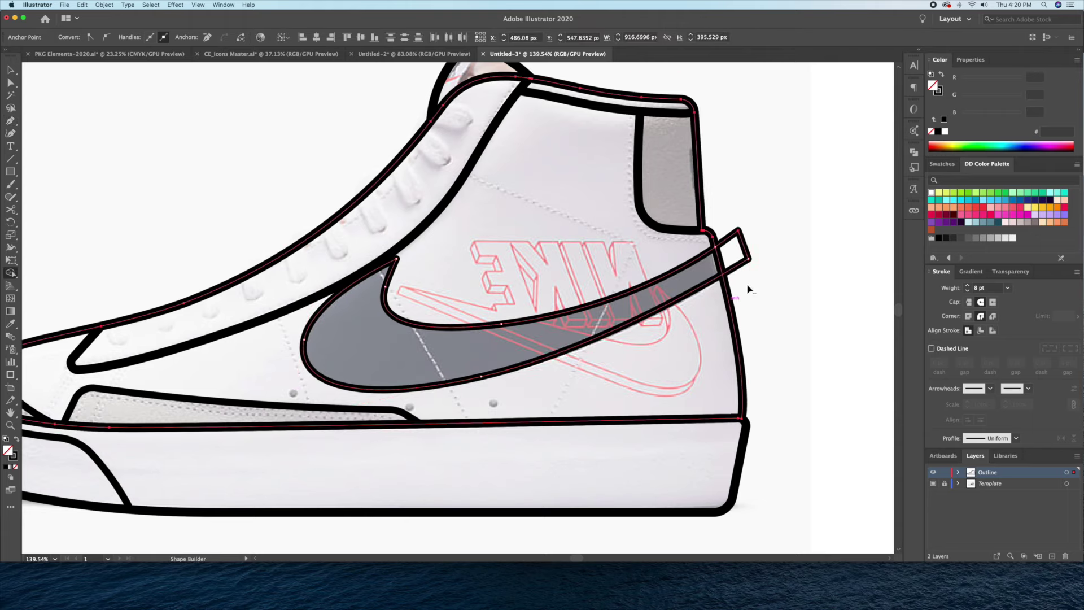
# Remove the swoosh tail poking past the heel edge and deselect.
pyautogui.hotkey('ctrl', 'z')
pyautogui.click(748, 315)
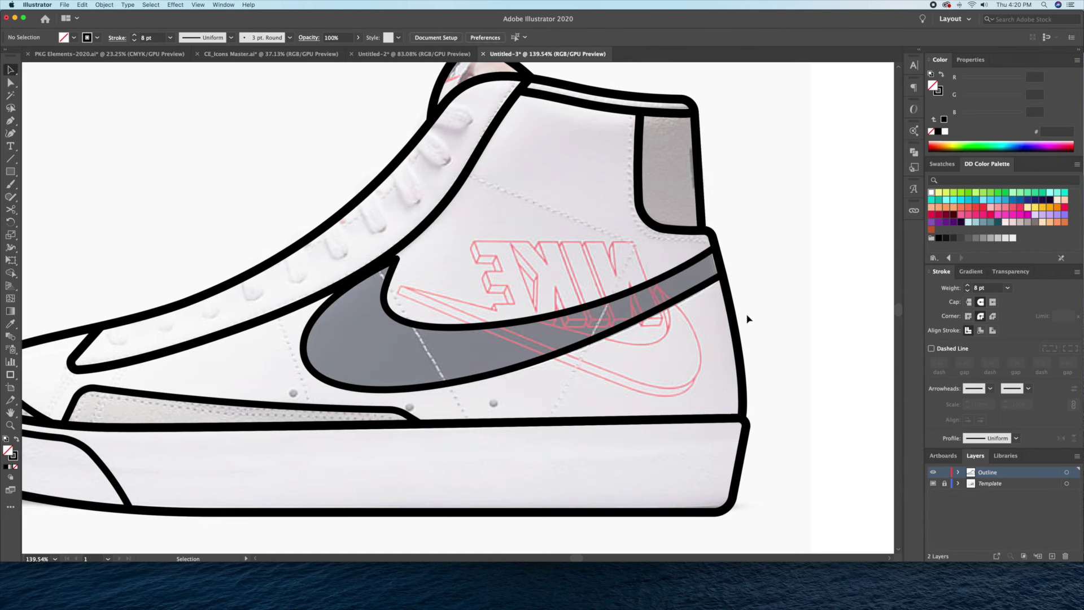
pyautogui.hscroll(-5, 452, 283)
# Draw small black-filled dots above the sole with the Ellipse tool.
pyautogui.press('l')
pyautogui.hotkey('shift', 'x')
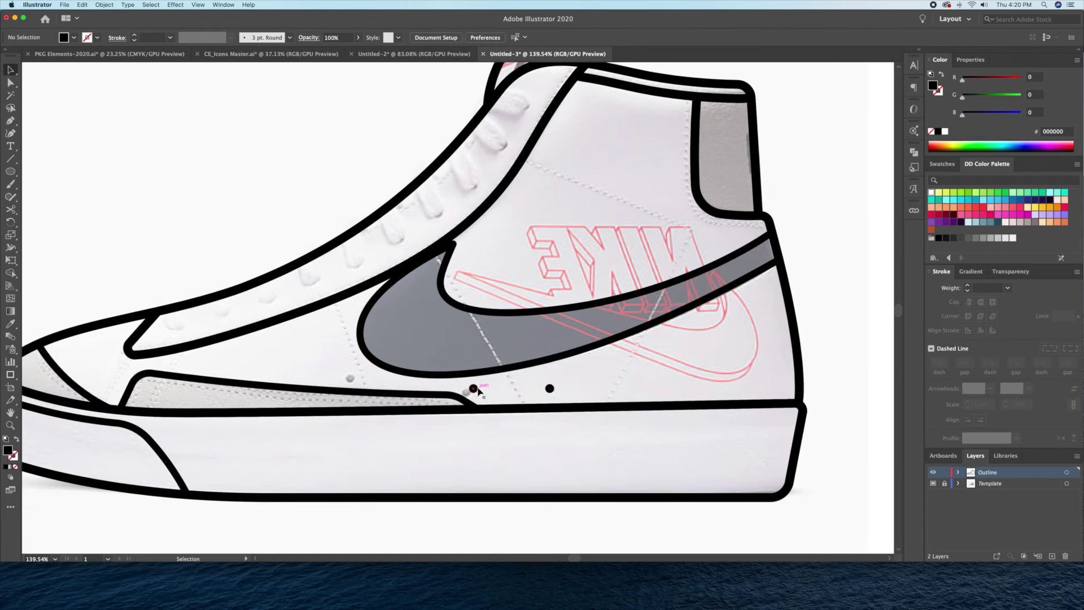
pyautogui.moveTo(349, 380); pyautogui.dragTo(345, 377)
pyautogui.press('z')
pyautogui.moveTo(575, 321); pyautogui.dragTo(508, 321)
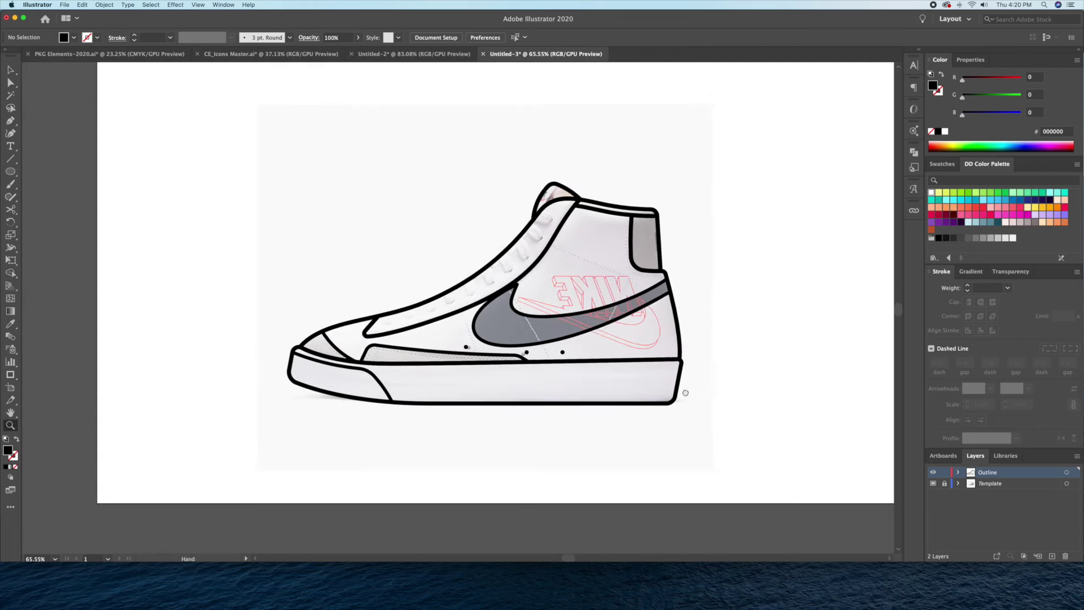
pyautogui.click(933, 483)
pyautogui.click(933, 483)
# Set the upper shoe path's stroke weight to 8 pt.
pyautogui.hotkey('ctrl', '1')
pyautogui.press('v')
pyautogui.click(554, 261)
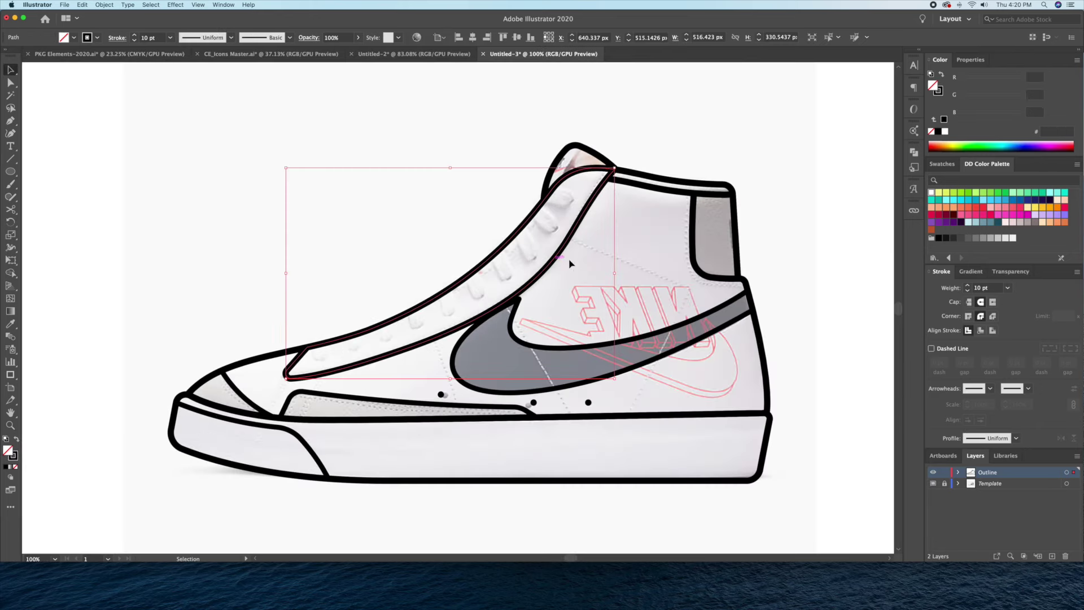
pyautogui.click(968, 290)
pyautogui.scroll(2, 564, 254)
# Pen-draw a stitch line along the heel panel seam from below the collar to the sole.
pyautogui.press('p')
pyautogui.click(474, 199)
pyautogui.click(621, 260)
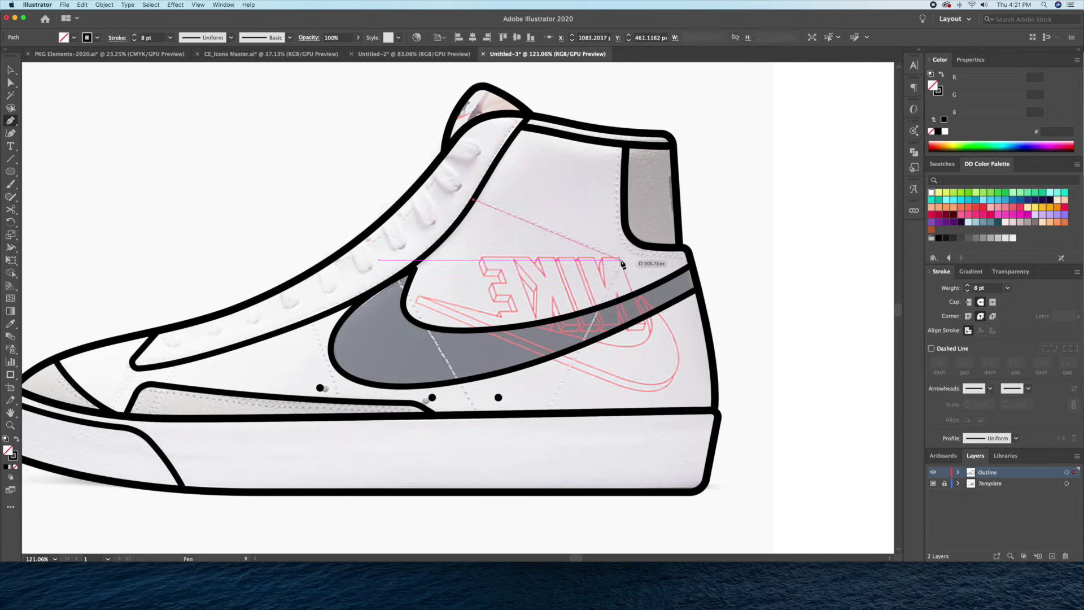
pyautogui.click(546, 413)
pyautogui.press('a')
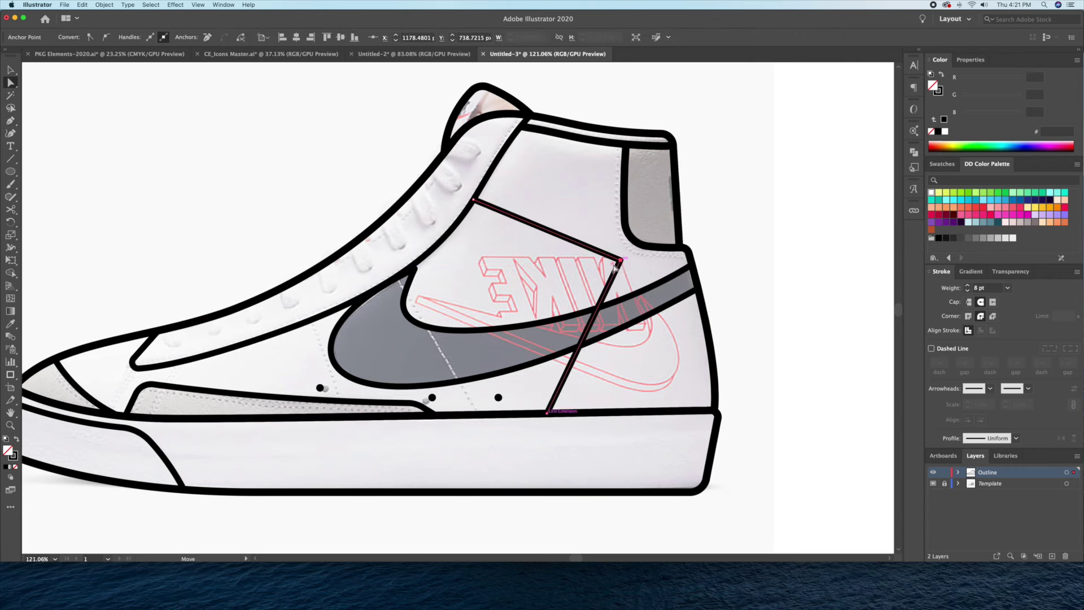
pyautogui.press('v')
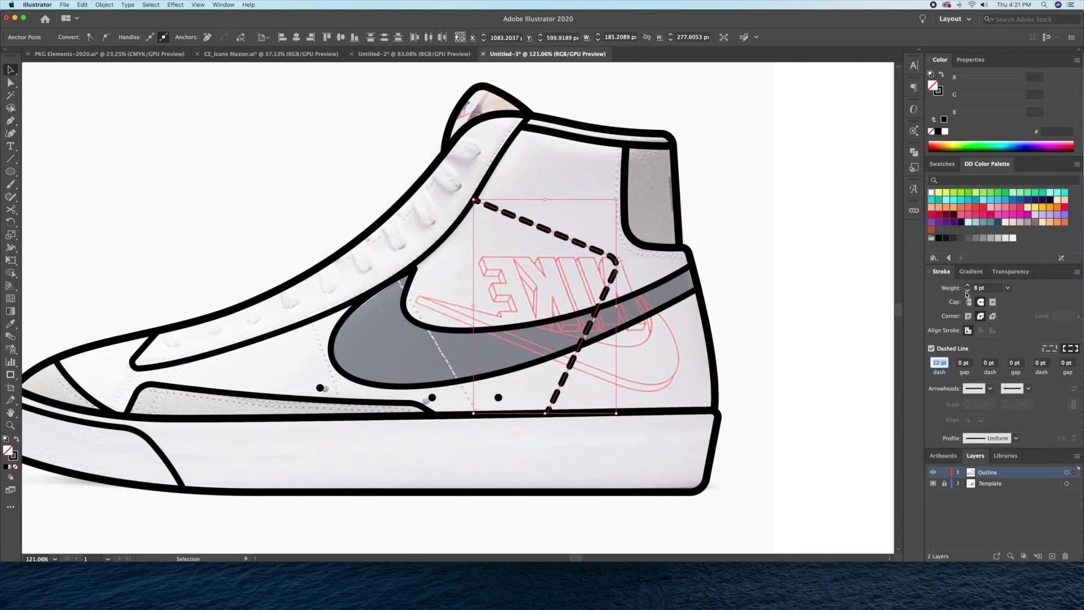
# Draw a dashed stitch line from near the toe down to the sole edge.
pyautogui.press('p')
pyautogui.click(402, 289)
pyautogui.click(428, 373)
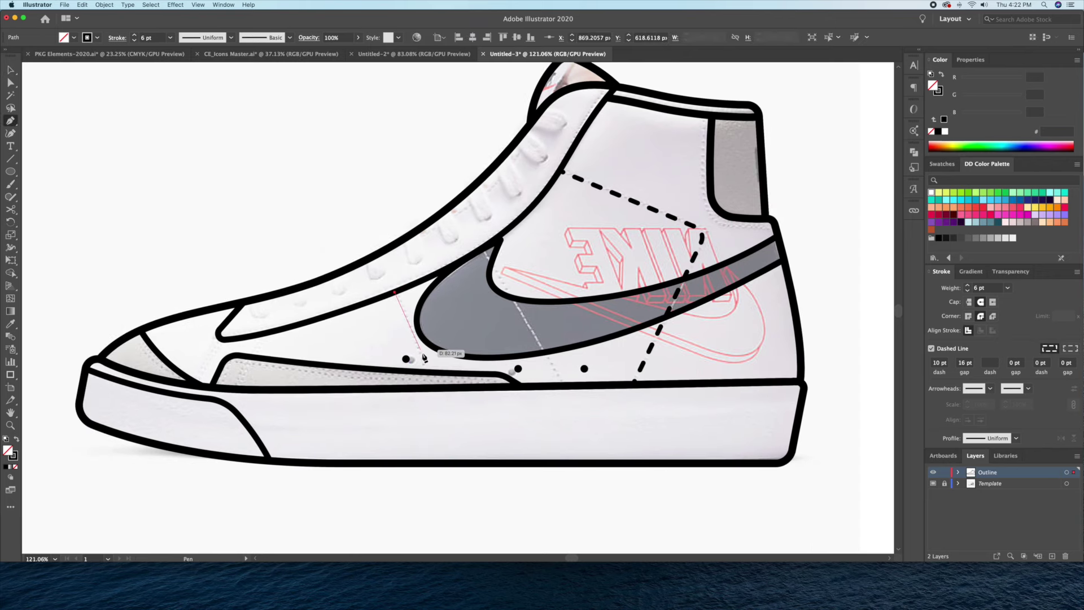
pyautogui.press('v')
pyautogui.moveTo(414, 254); pyautogui.dragTo(274, 286)
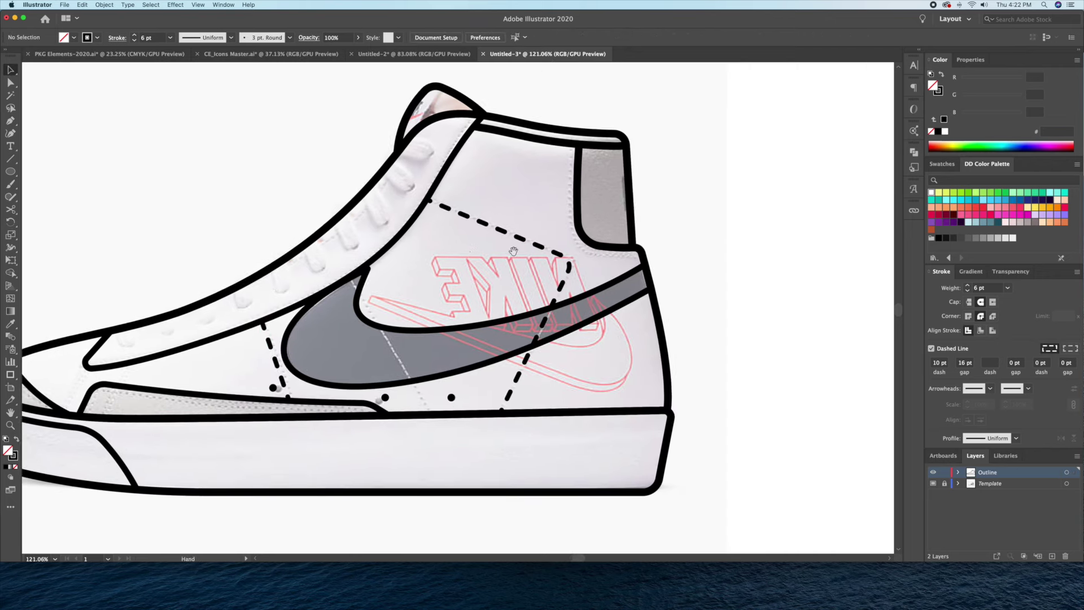
pyautogui.scroll(-1, 513, 251)
pyautogui.click(569, 137)
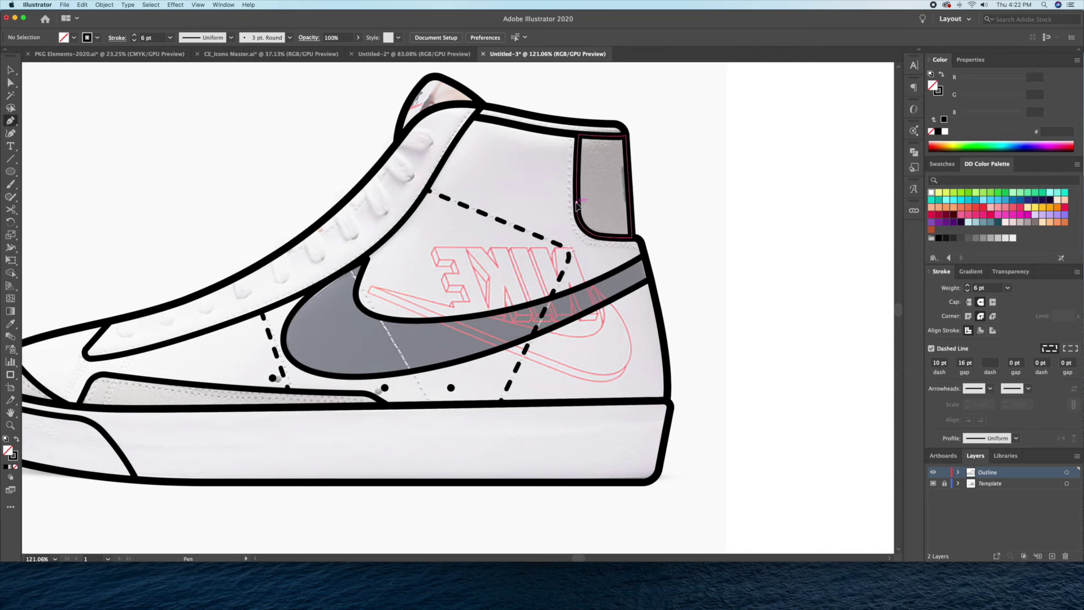
# Create an outward Offset Path copy around the heel tab.
pyautogui.press('v')
pyautogui.click(105, 5)
pyautogui.moveTo(106, 193)
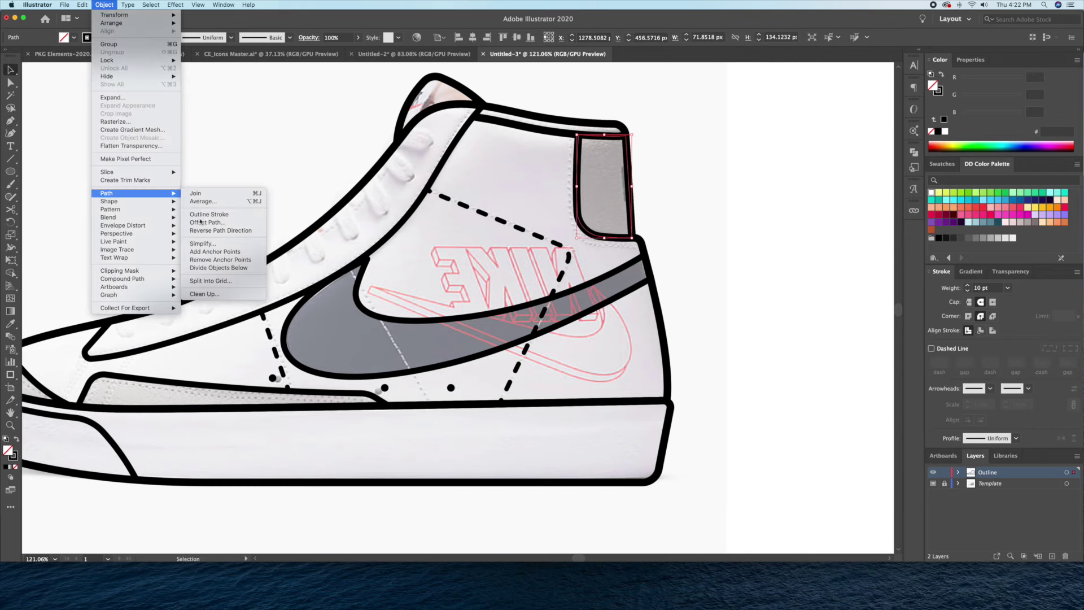
pyautogui.click(209, 229)
pyautogui.scroll(13, 810, 160)
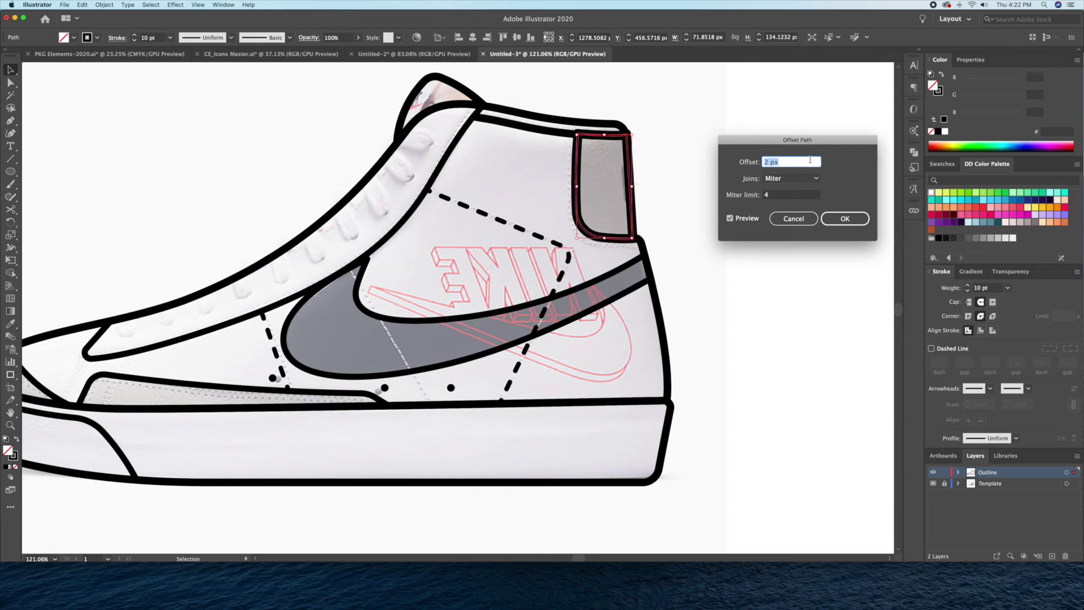
pyautogui.scroll(13, 811, 160)
pyautogui.press('Return')
# In isolation, delete the offset path's right, top and extra bottom segments, leaving an L-shaped line.
pyautogui.press('a')
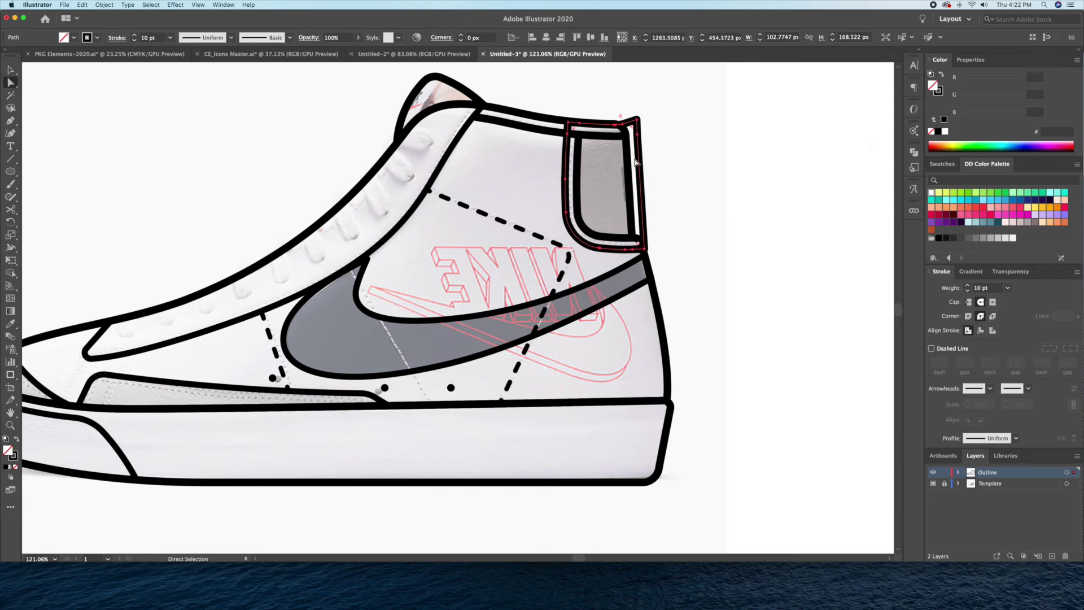
pyautogui.click(636, 120)
pyautogui.doubleClick(637, 120)
pyautogui.press('Delete')
pyautogui.moveTo(646, 111); pyautogui.dragTo(508, 88)
pyautogui.press('Delete')
pyautogui.click(651, 318)
pyautogui.press('Delete')
pyautogui.press('Escape')
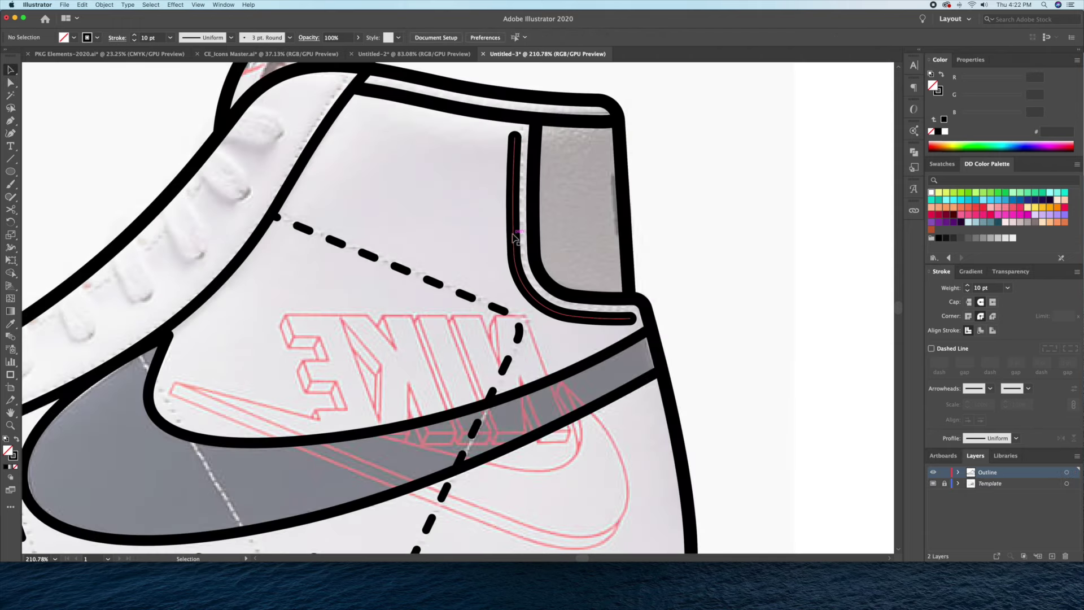
# Eyedropper the dashed 6 pt stitch style onto the line, then draw the first rounded lace pill.
pyautogui.press('i')
pyautogui.click(497, 308)
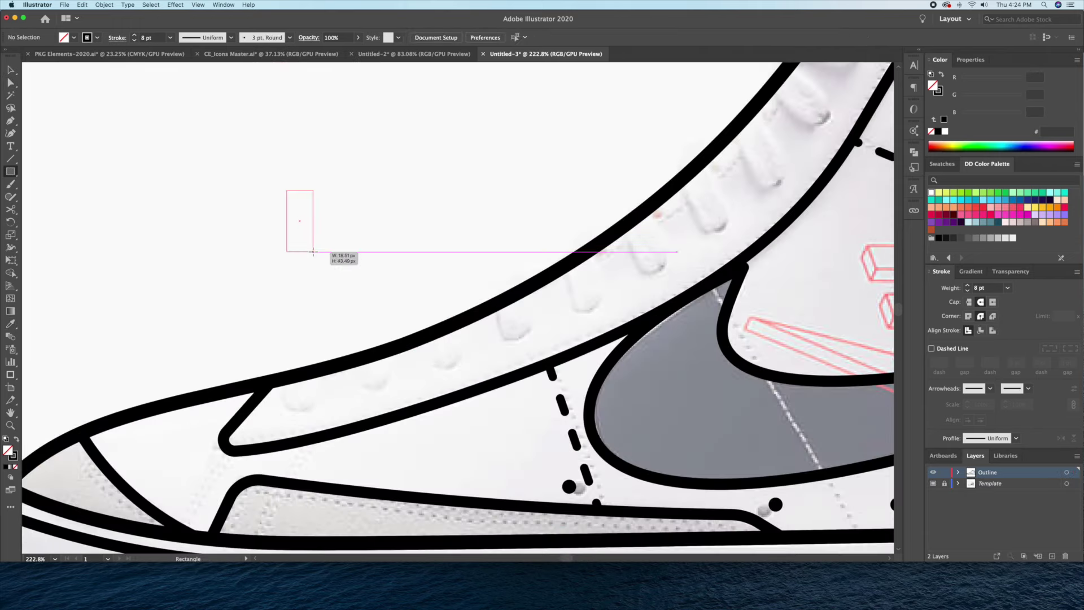
pyautogui.moveTo(316, 238); pyautogui.dragTo(301, 387)
pyautogui.press('v')
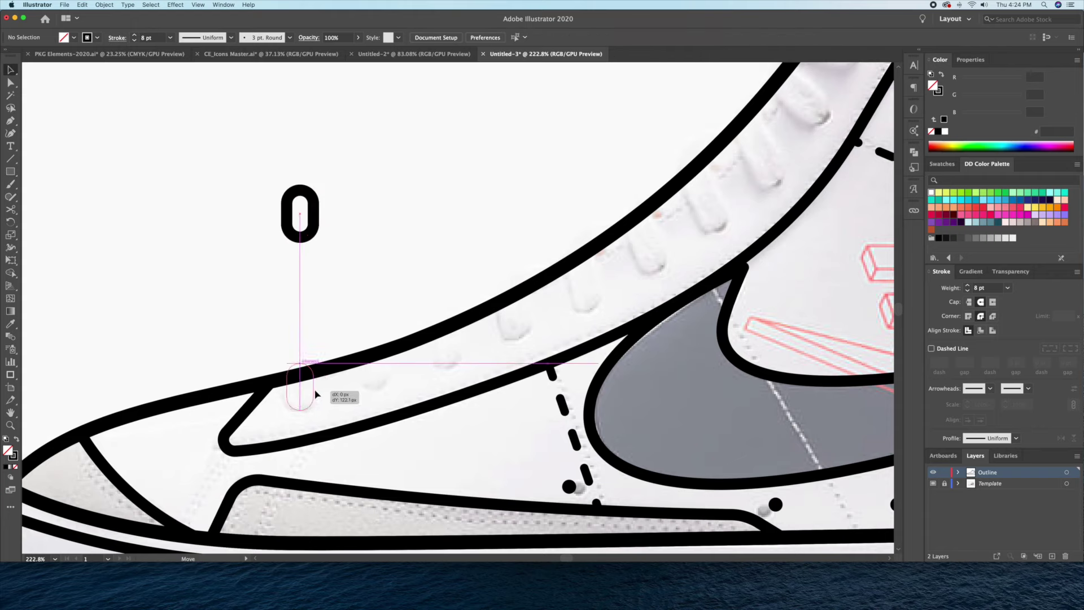
pyautogui.click(354, 337)
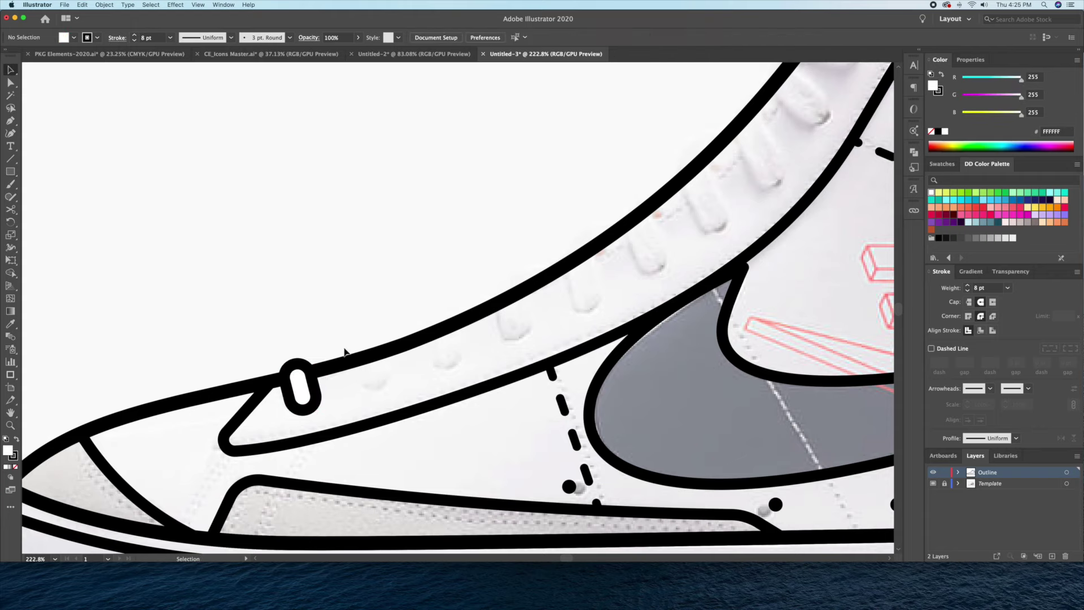
# Duplicate lace pills up the lacing edge, finishing with a horizontal pill at the top.
pyautogui.moveTo(383, 368)
pyautogui.mouseDown()
pyautogui.moveTo(444, 354)
pyautogui.moveTo(515, 316)
pyautogui.moveTo(507, 323)
pyautogui.mouseUp()
pyautogui.hscroll(5, 436, 266)
pyautogui.scroll(3, 436, 267)
pyautogui.moveTo(349, 412)
pyautogui.mouseDown()
pyautogui.moveTo(400, 388)
pyautogui.moveTo(408, 348)
pyautogui.mouseUp()
pyautogui.hscroll(3, 385, 306)
pyautogui.scroll(1, 385, 305)
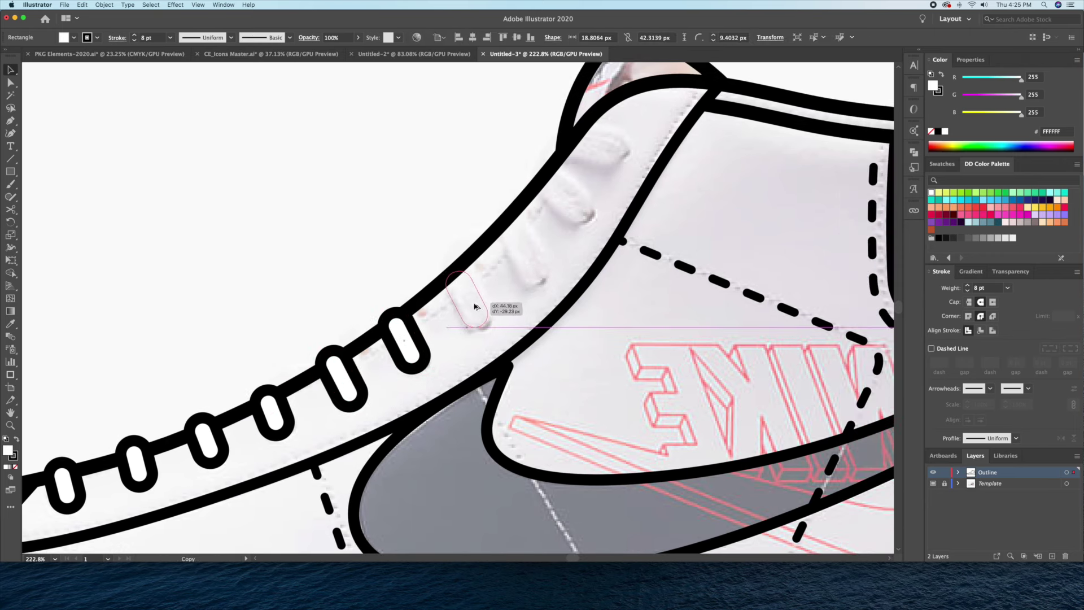
pyautogui.moveTo(475, 307); pyautogui.dragTo(477, 308)
pyautogui.moveTo(450, 264); pyautogui.dragTo(452, 264)
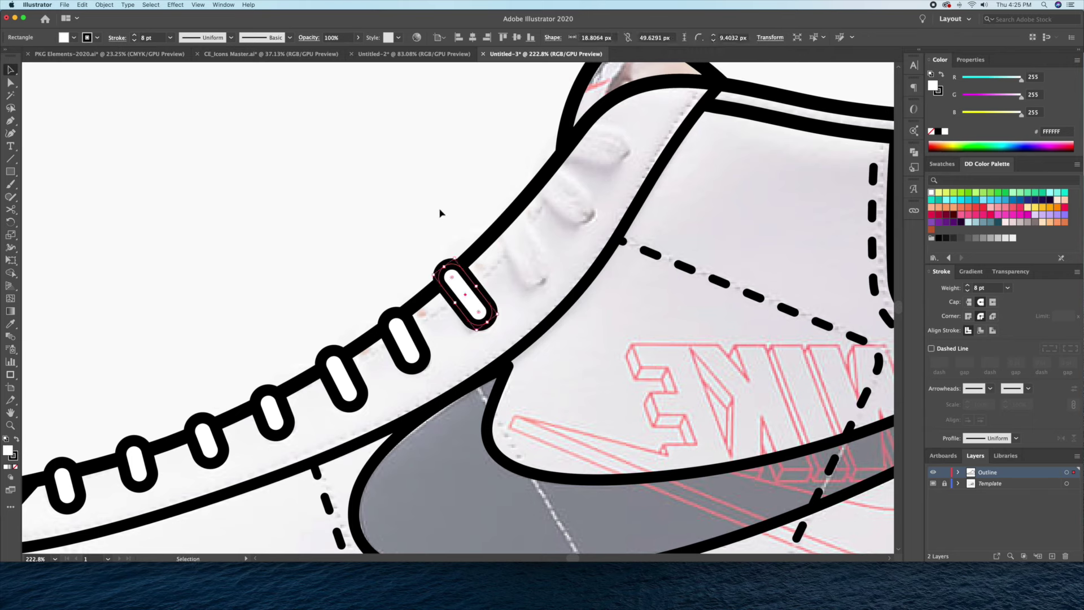
pyautogui.hscroll(3, 350, 376)
pyautogui.scroll(2, 350, 375)
pyautogui.moveTo(394, 321); pyautogui.dragTo(393, 322)
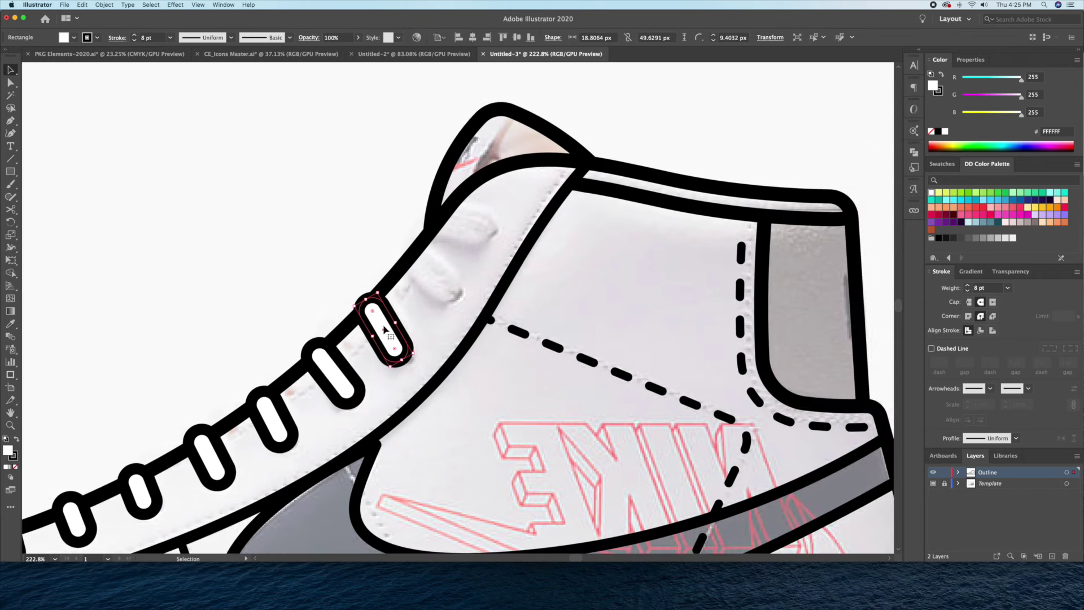
pyautogui.moveTo(435, 269); pyautogui.dragTo(478, 237)
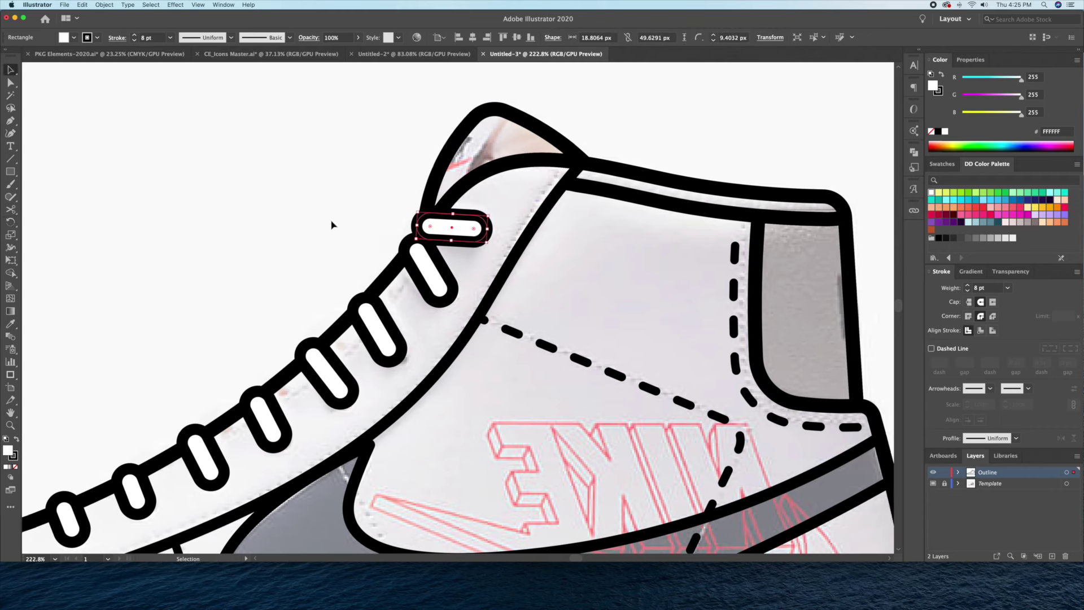
# Select all the lace pills along the lacing edge.
pyautogui.scroll(-3, 350, 265)
pyautogui.click(197, 412)
pyautogui.keyDown('shift'); pyautogui.click(243, 398); pyautogui.keyUp('shift')
pyautogui.keyDown('shift'); pyautogui.click(288, 384); pyautogui.keyUp('shift')
pyautogui.keyDown('shift'); pyautogui.click(329, 367); pyautogui.keyUp('shift')
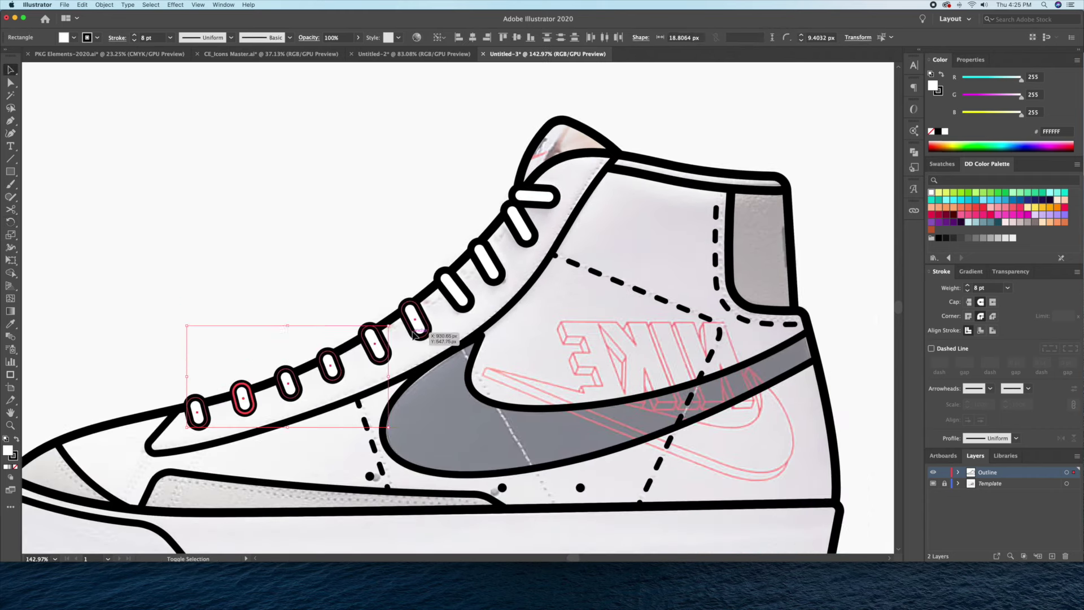
pyautogui.keyDown('shift'); pyautogui.click(525, 238); pyautogui.keyUp('shift')
pyautogui.keyDown('shift'); pyautogui.click(544, 205); pyautogui.keyUp('shift')
# Rename Layer 3 to 'Laces' and move the selected laces onto it.
pyautogui.press('a')
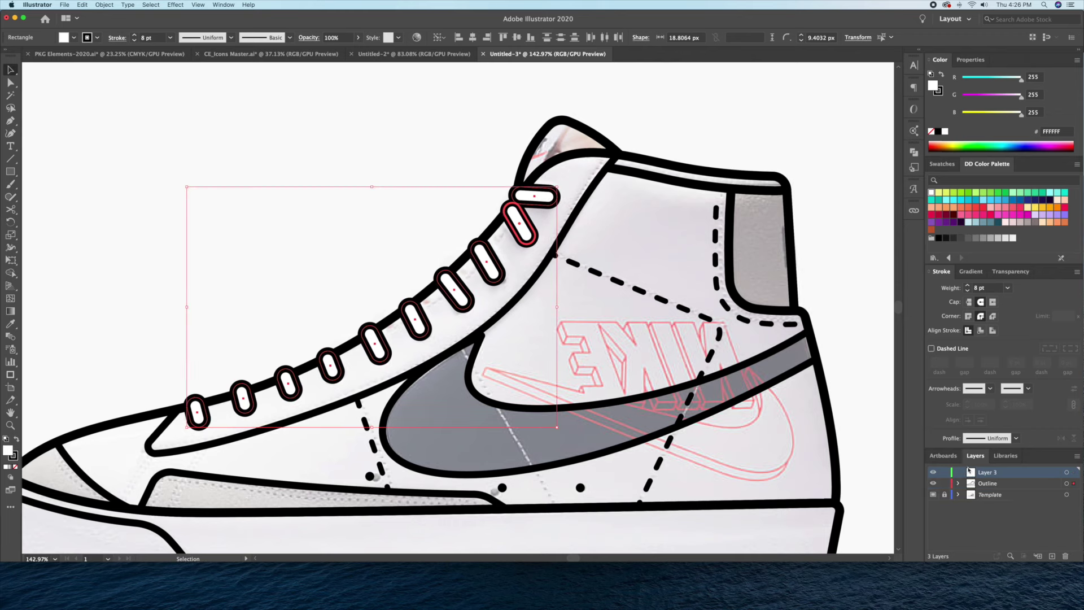
pyautogui.doubleClick(969, 472)
pyautogui.write('Laces')
pyautogui.press('Return')
pyautogui.moveTo(1074, 483); pyautogui.dragTo(1074, 472)
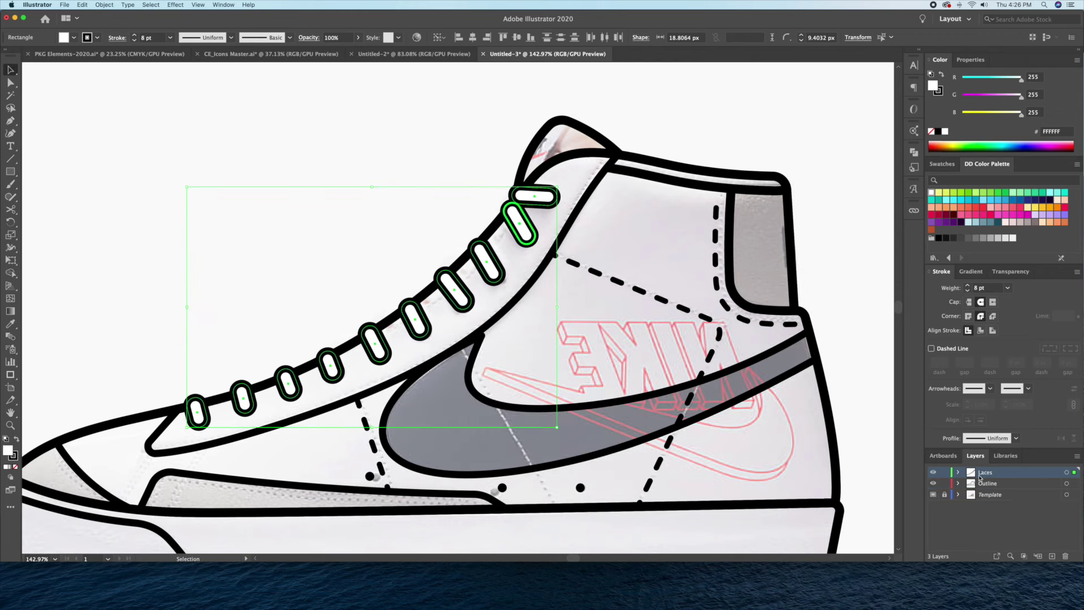
pyautogui.click(311, 261)
# Zoom in on the tongue and isolate the tongue path for editing.
pyautogui.press('z')
pyautogui.scroll(-2, 310, 258)
pyautogui.keyDown('alt'); pyautogui.click(465, 181); pyautogui.keyUp('alt')
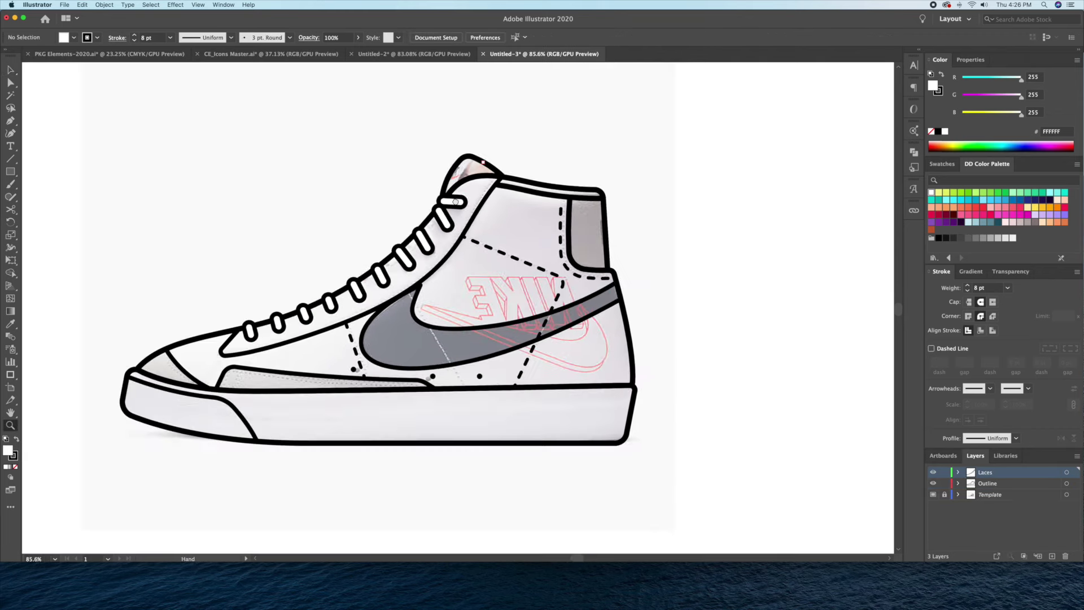
pyautogui.press('v')
pyautogui.click(449, 269)
pyautogui.doubleClick(449, 269)
# Reshape the tongue tip by merging a Pen helper shape with Shape Builder.
pyautogui.press('p')
pyautogui.click(438, 275)
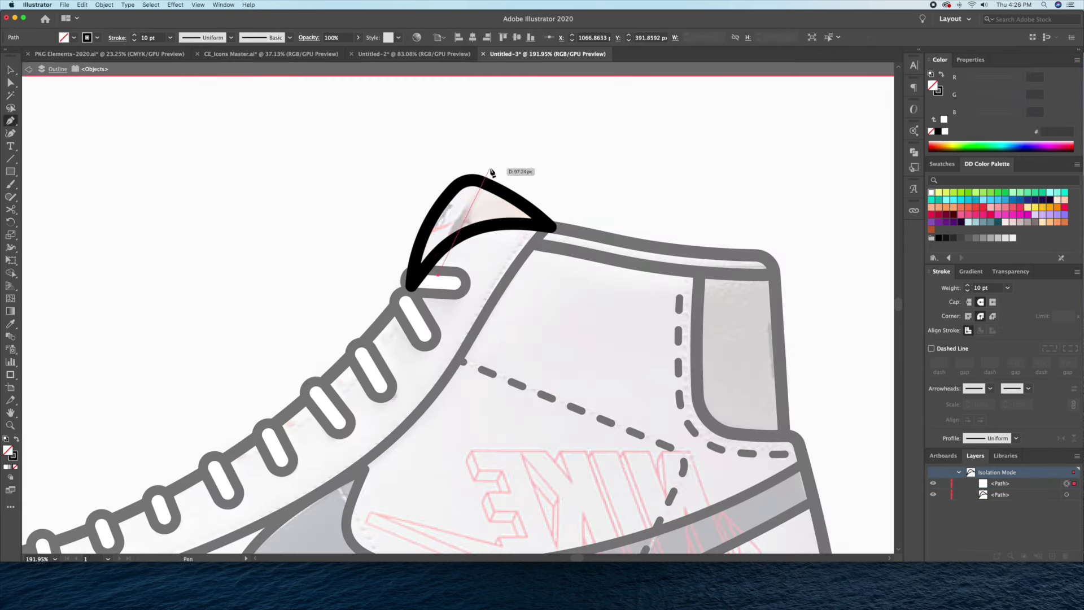
pyautogui.click(496, 164)
pyautogui.click(401, 156)
pyautogui.click(353, 311)
pyautogui.click(433, 311)
pyautogui.click(437, 275)
pyautogui.hotkey('ctrl', 'a')
pyautogui.hotkey('shift', 'm')
pyautogui.click(515, 203)
pyautogui.doubleClick(431, 160)
# Fit the artboard in view and rename Layer 4 to 'Colours'.
pyautogui.hotkey('ctrl', '0')
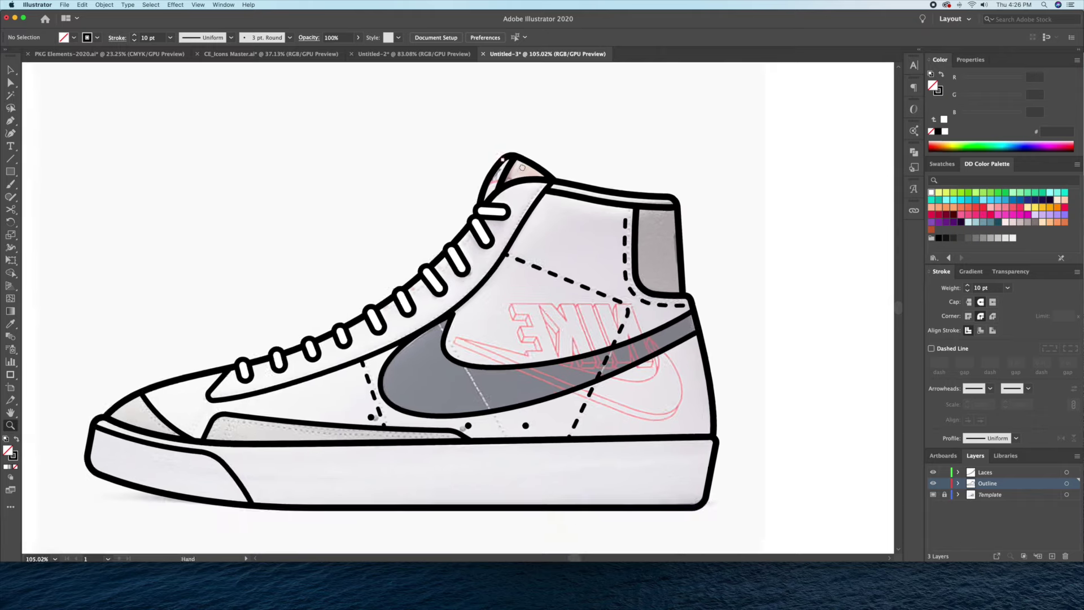
pyautogui.doubleClick(972, 496)
pyautogui.write('Colours')
pyautogui.press('Return')
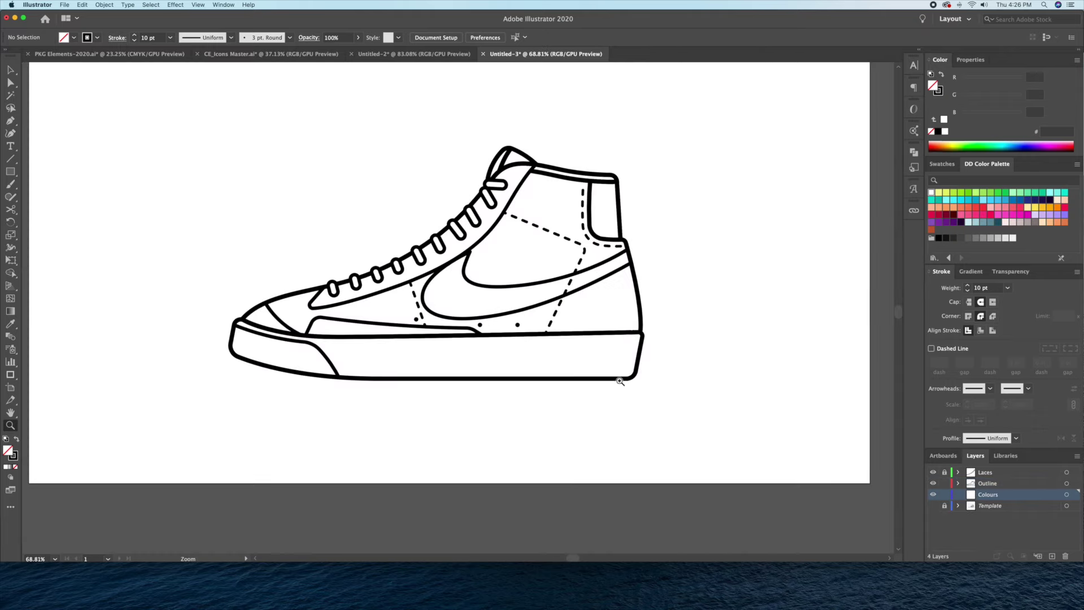
# Fill the swoosh dark grey and toggle the colour fills to compare.
pyautogui.click(639, 388)
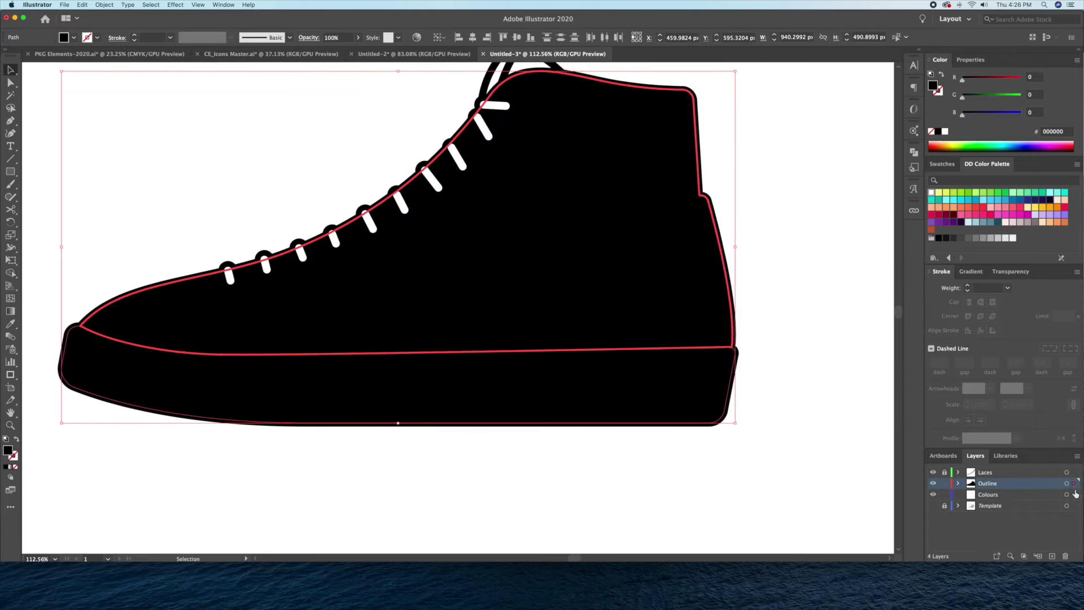
pyautogui.click(598, 337)
pyautogui.click(938, 131)
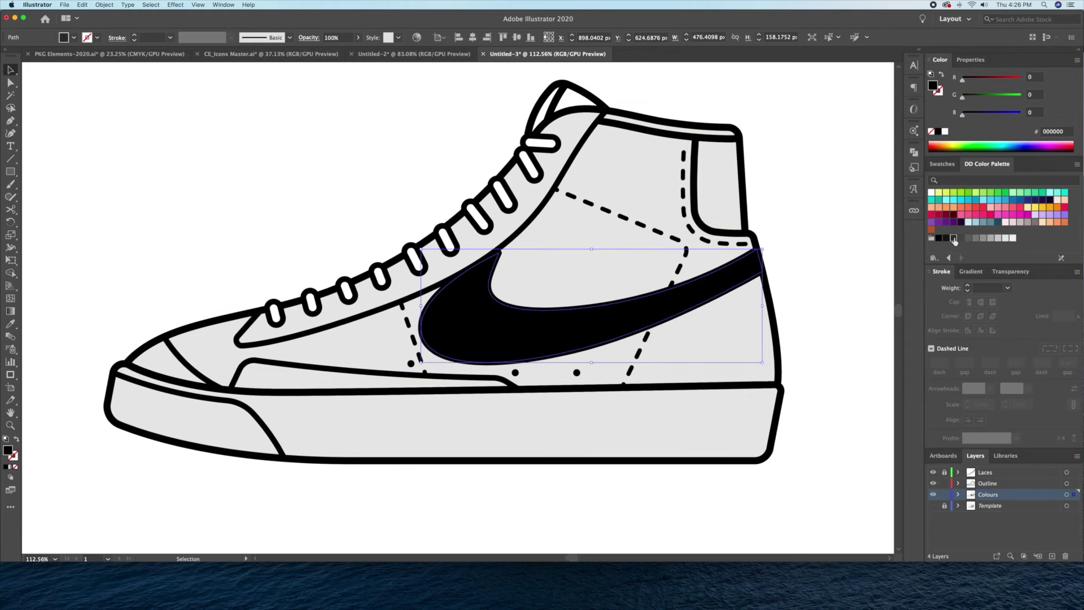
pyautogui.click(954, 238)
pyautogui.click(840, 244)
pyautogui.scroll(-3, 529, 447)
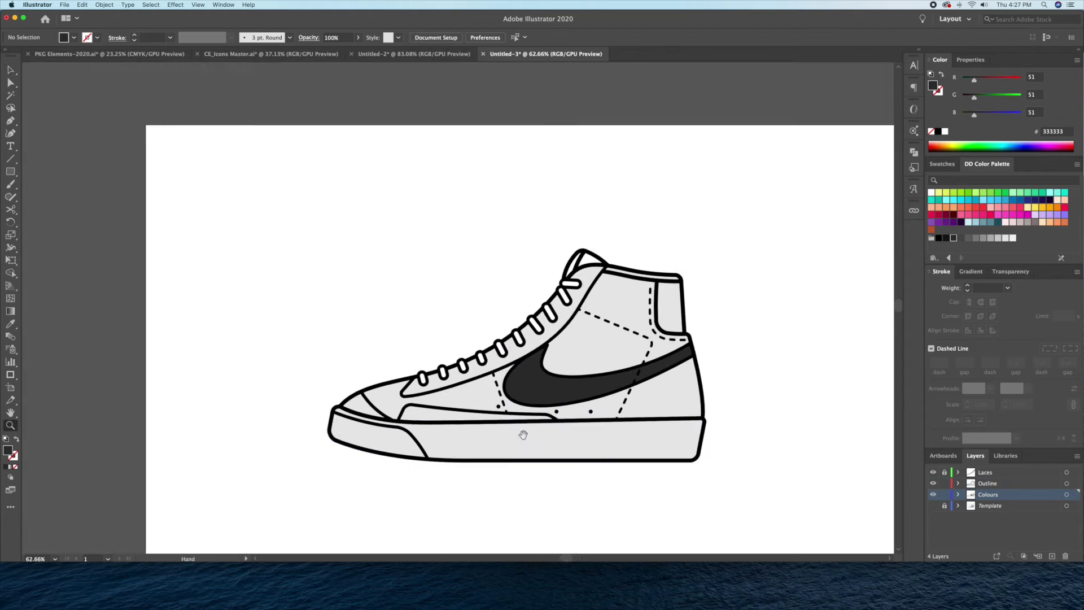
pyautogui.click(933, 495)
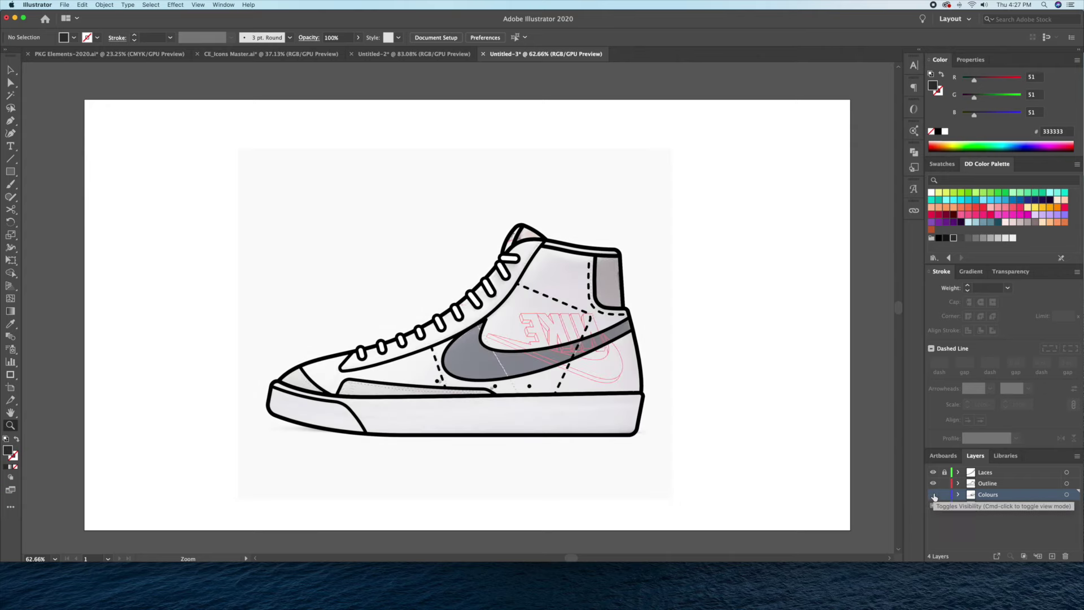
# Give the toe shape and side stripe solid light pink fills on the Colours layer.
pyautogui.moveTo(334, 396); pyautogui.dragTo(395, 397)
pyautogui.press('v')
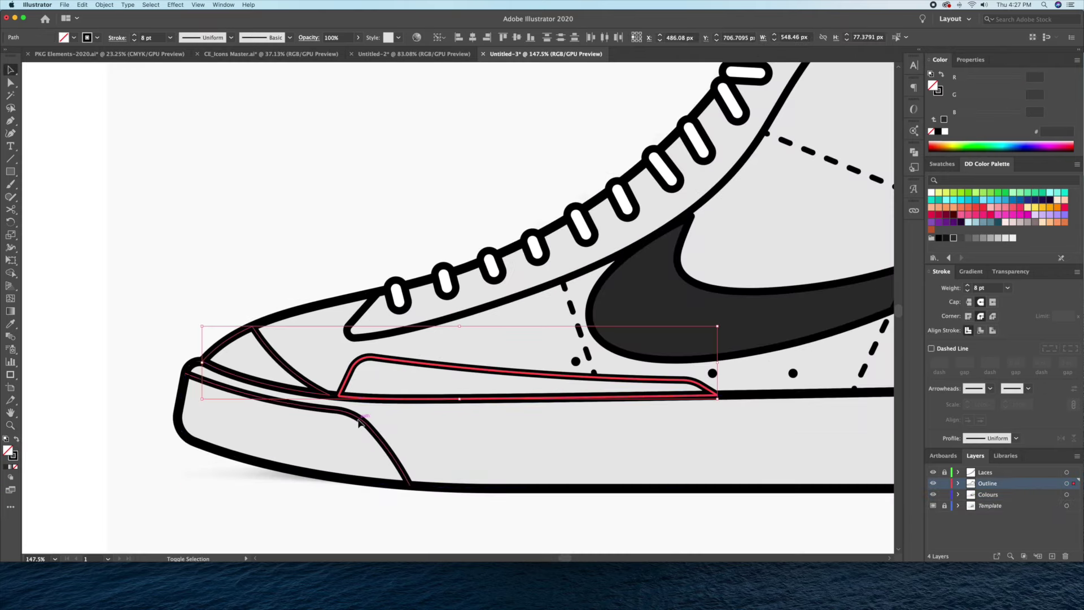
pyautogui.moveTo(201, 323); pyautogui.dragTo(338, 390)
pyautogui.hotkey('shift', 'x')
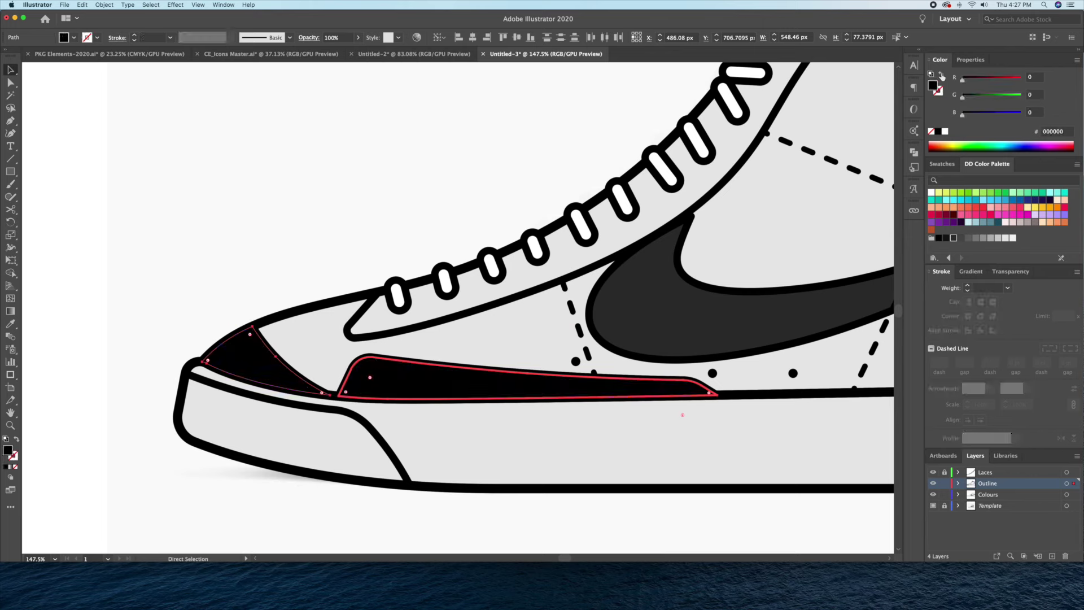
pyautogui.moveTo(1075, 483); pyautogui.dragTo(1075, 494)
pyautogui.click(1020, 222)
pyautogui.click(411, 174)
# Eyedrop the stripe's pink fill onto the heel tab.
pyautogui.press('z')
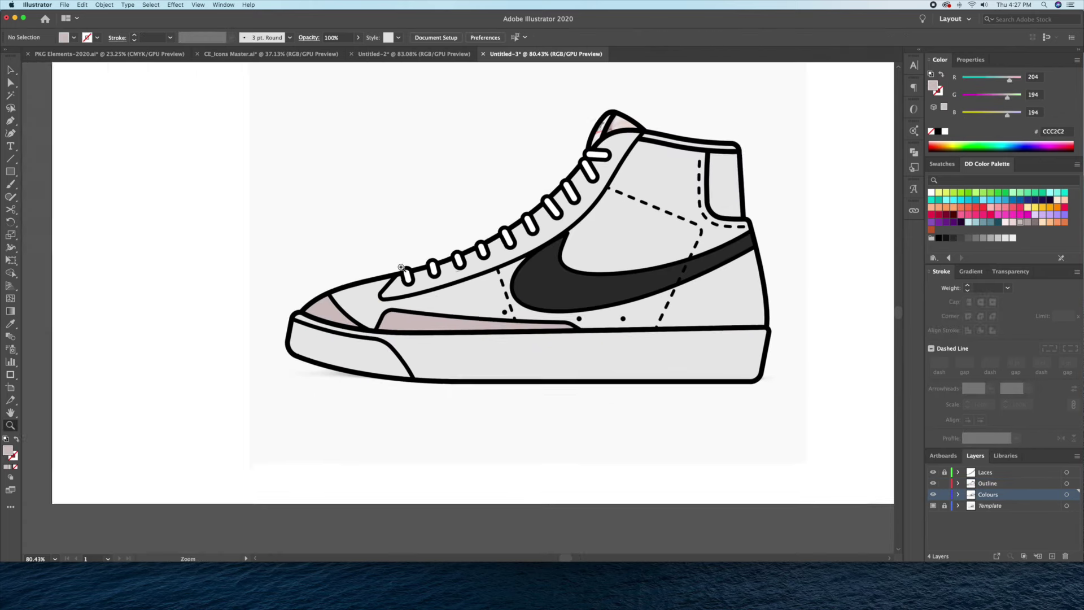
pyautogui.press('v')
pyautogui.click(602, 253)
pyautogui.press('i')
pyautogui.click(276, 380)
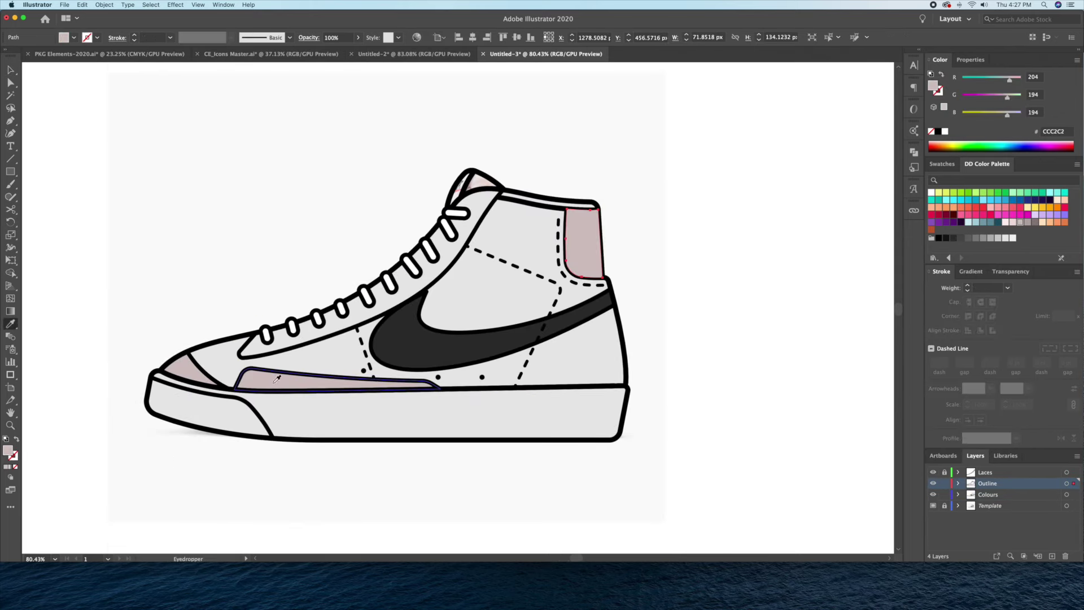
pyautogui.hotkey('ctrl', 'shift', 'a')
# Apply the same pink fill to the tongue top and the strip under the laces.
pyautogui.scroll(3, 454, 125)
pyautogui.click(519, 228)
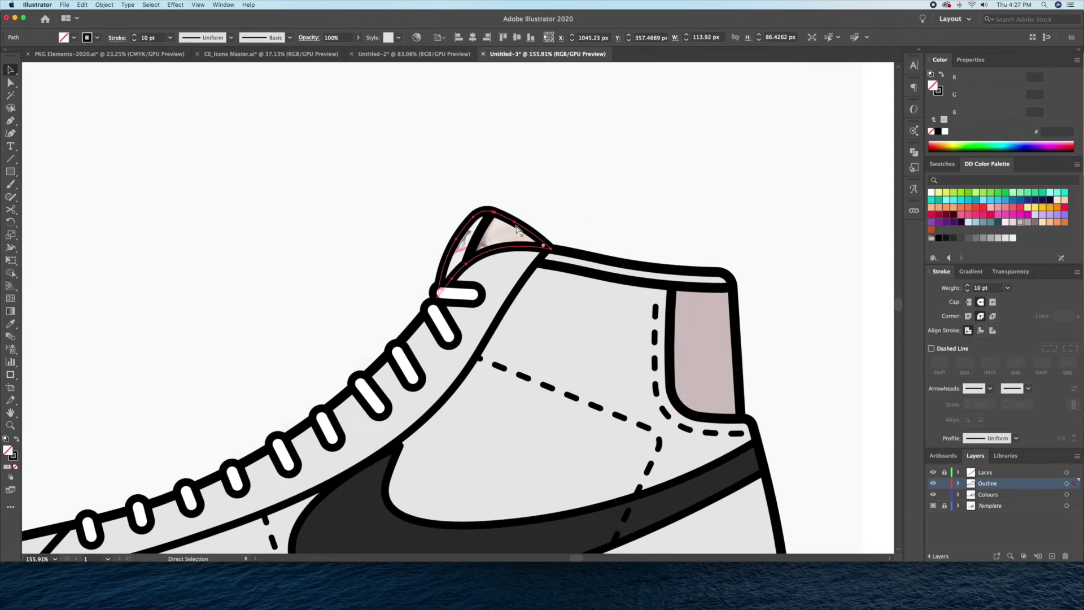
pyautogui.click(705, 360)
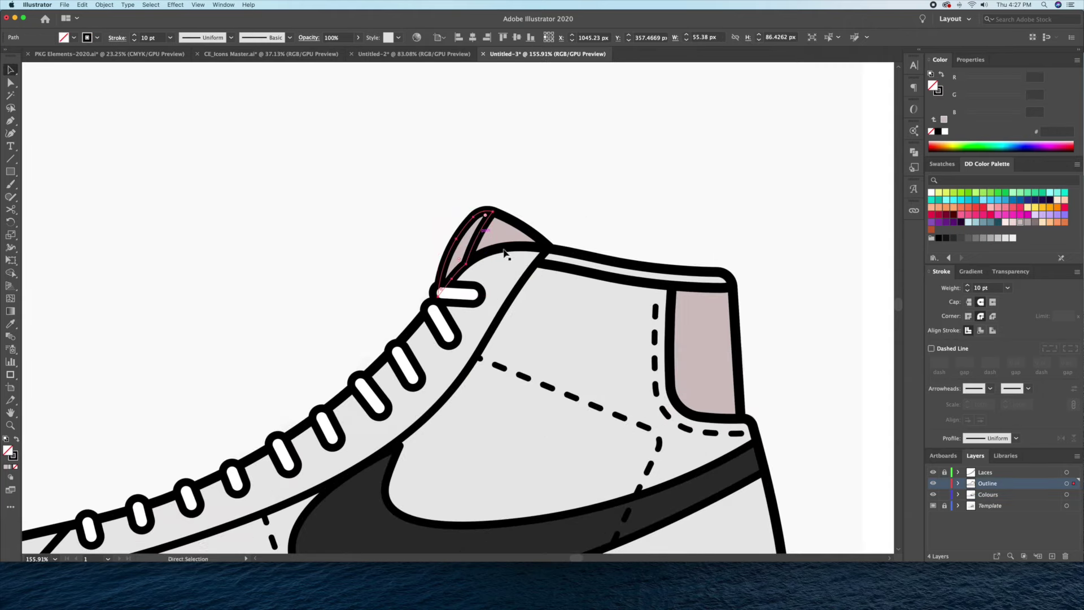
pyautogui.keyDown('ctrl'); pyautogui.click(572, 316); pyautogui.keyUp('ctrl')
pyautogui.scroll(-3, 592, 192)
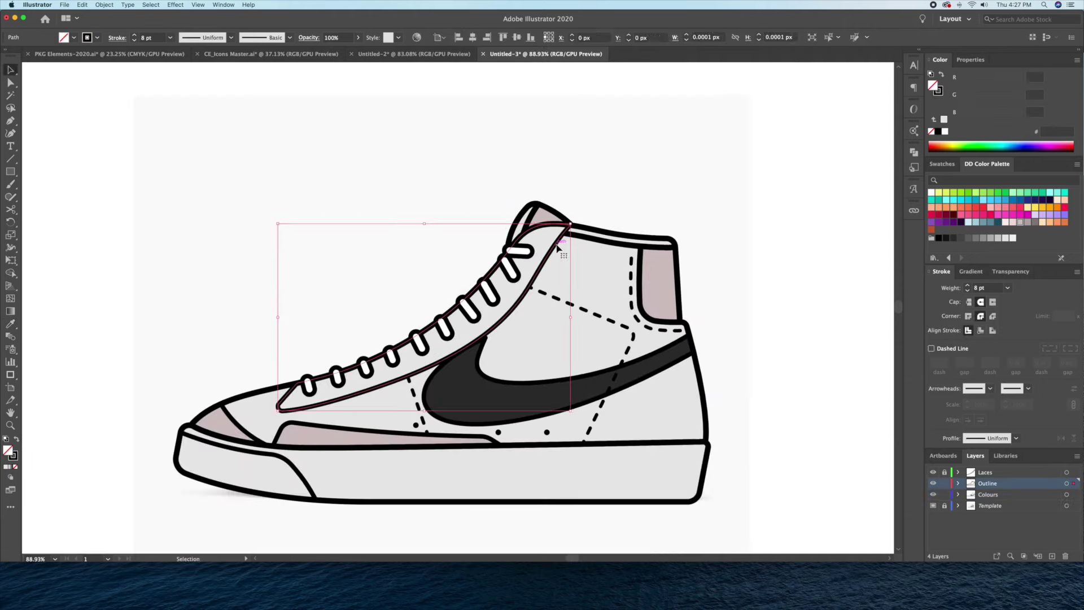
pyautogui.click(656, 274)
# Lock the artwork layers and move the reference photo left of the artboard.
pyautogui.hotkey('ctrl', 'shift', 'a')
pyautogui.press('v')
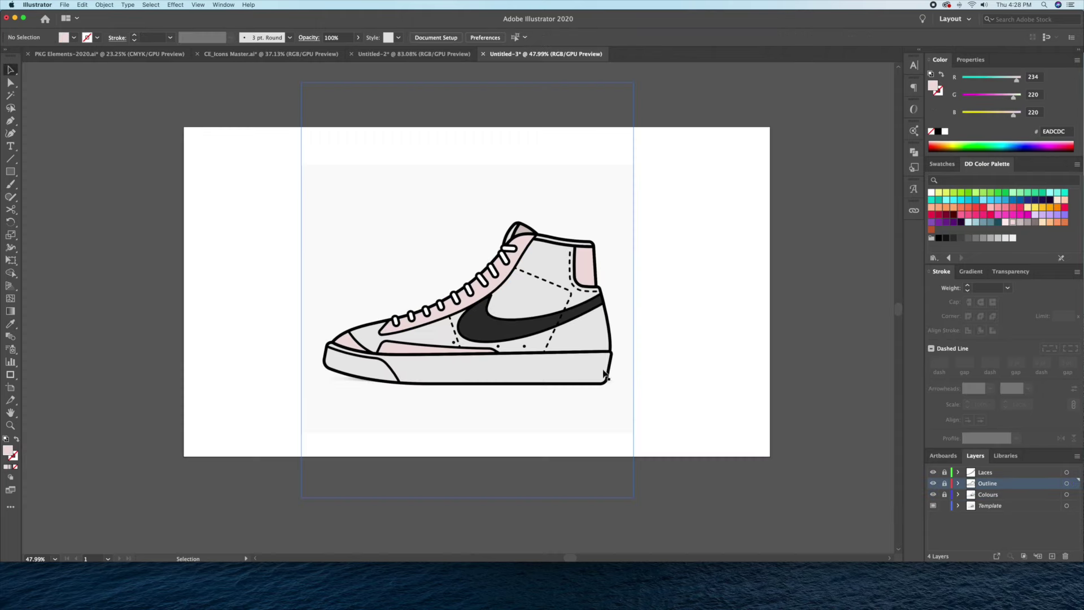
pyautogui.scroll(-3, 588, 413)
pyautogui.moveTo(587, 412); pyautogui.dragTo(297, 412)
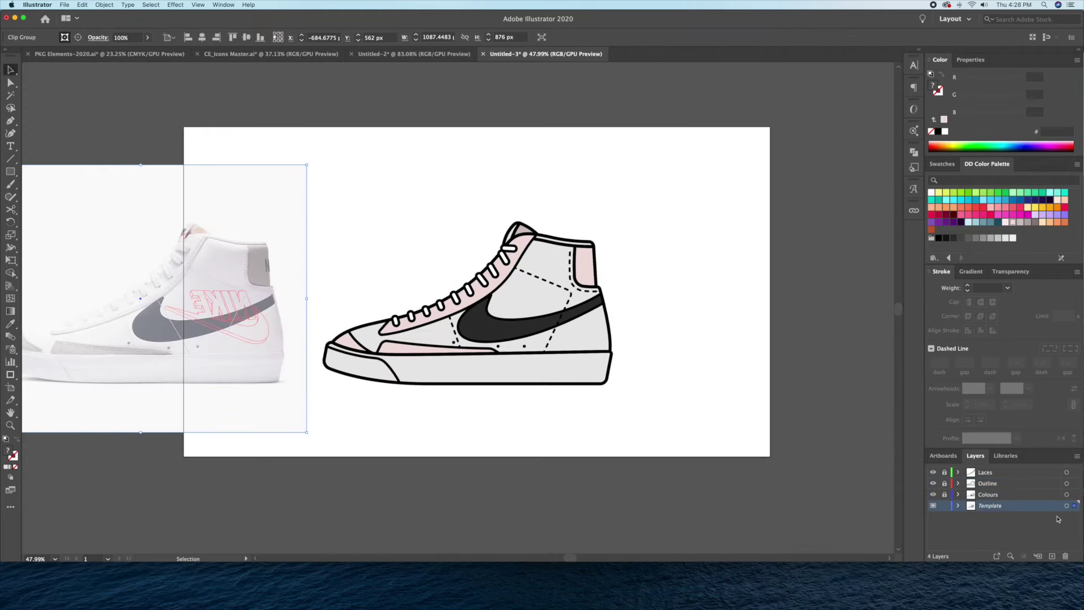
# Turn off the Template option so the photo shows undimmed, and place it beside the shoe.
pyautogui.doubleClick(972, 510)
pyautogui.click(472, 381)
pyautogui.click(583, 430)
pyautogui.scroll(-1, 464, 440)
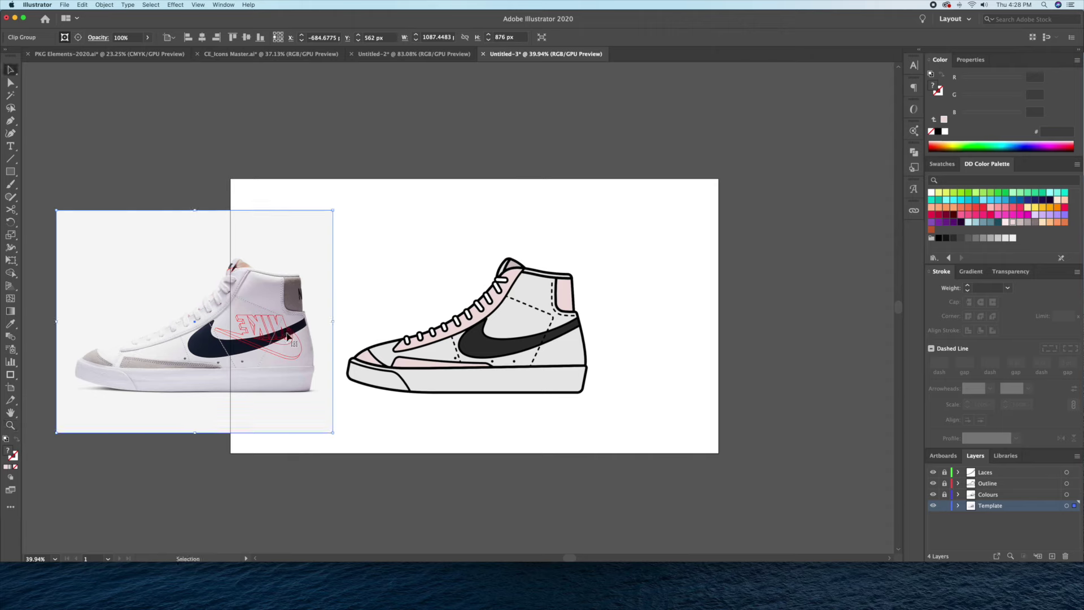
pyautogui.moveTo(307, 257); pyautogui.dragTo(342, 130)
pyautogui.hotkey('ctrl', 'shift', 'a')
# Unlock the Colours layer and recolour the toe and heel panels CCC2C2.
pyautogui.press('z')
pyautogui.scroll(3, 545, 213)
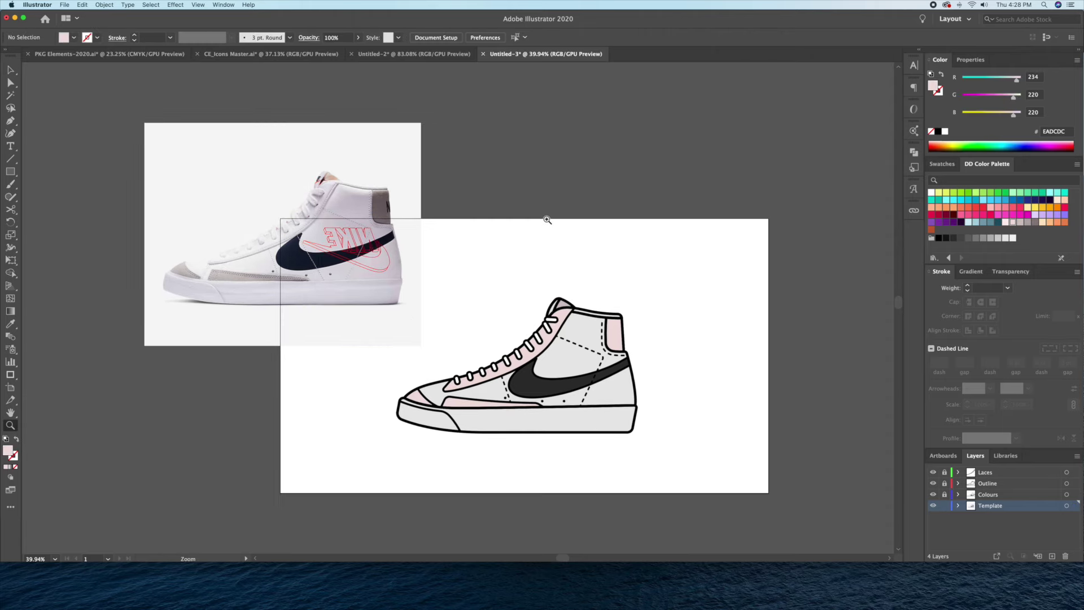
pyautogui.click(944, 494)
pyautogui.scroll(1, 396, 385)
pyautogui.click(429, 403)
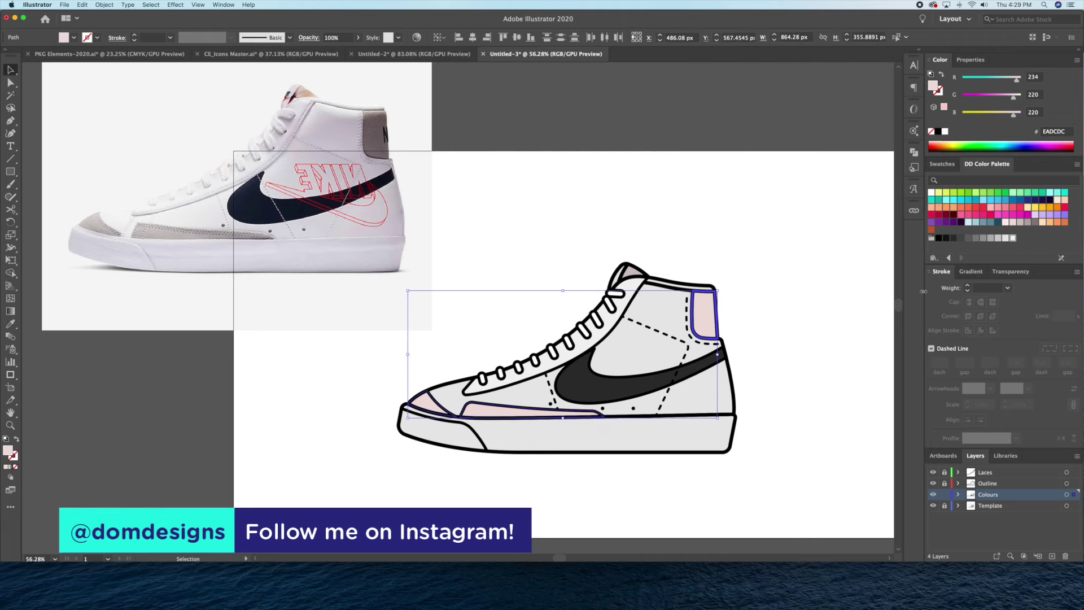
pyautogui.click(1020, 226)
pyautogui.click(576, 206)
# Fill the sole white, then add the midsole band to the selection.
pyautogui.hscroll(1, 599, 200)
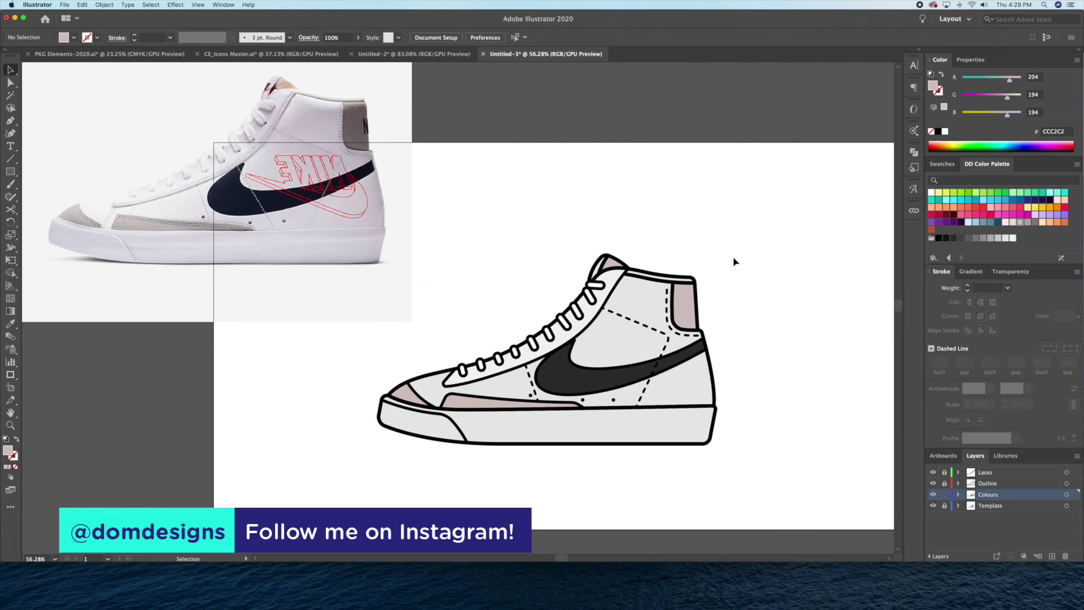
pyautogui.click(611, 267)
pyautogui.click(713, 226)
pyautogui.scroll(-1, 735, 271)
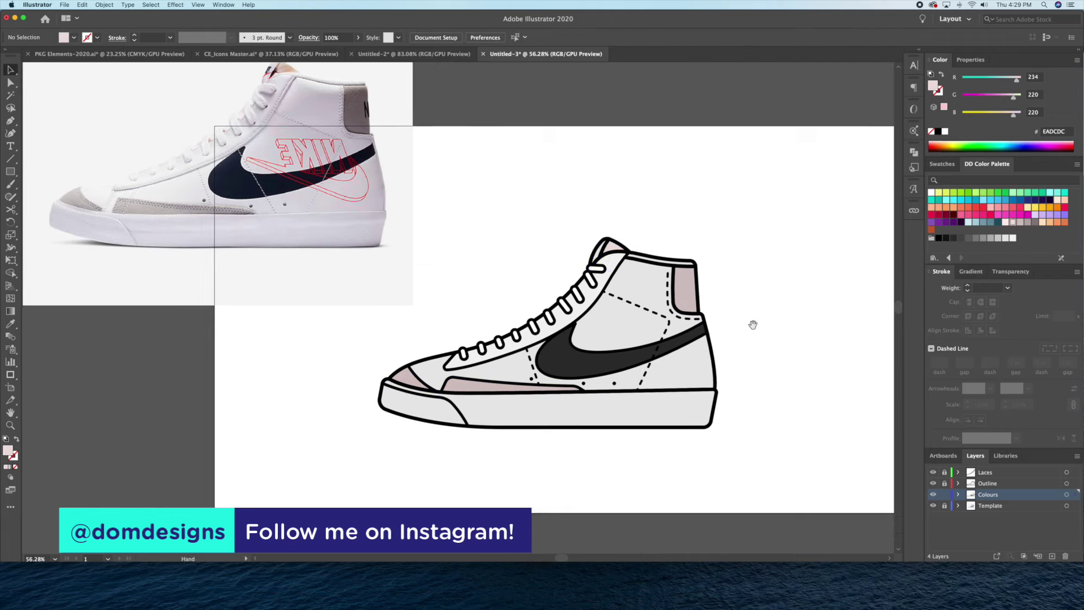
pyautogui.click(618, 417)
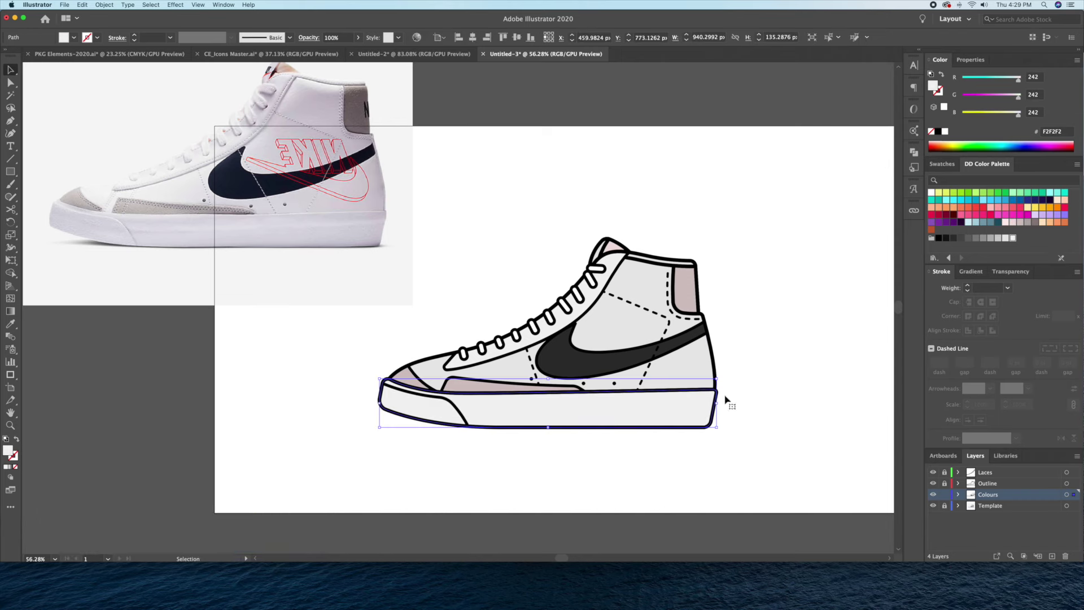
pyautogui.click(944, 131)
pyautogui.press('a')
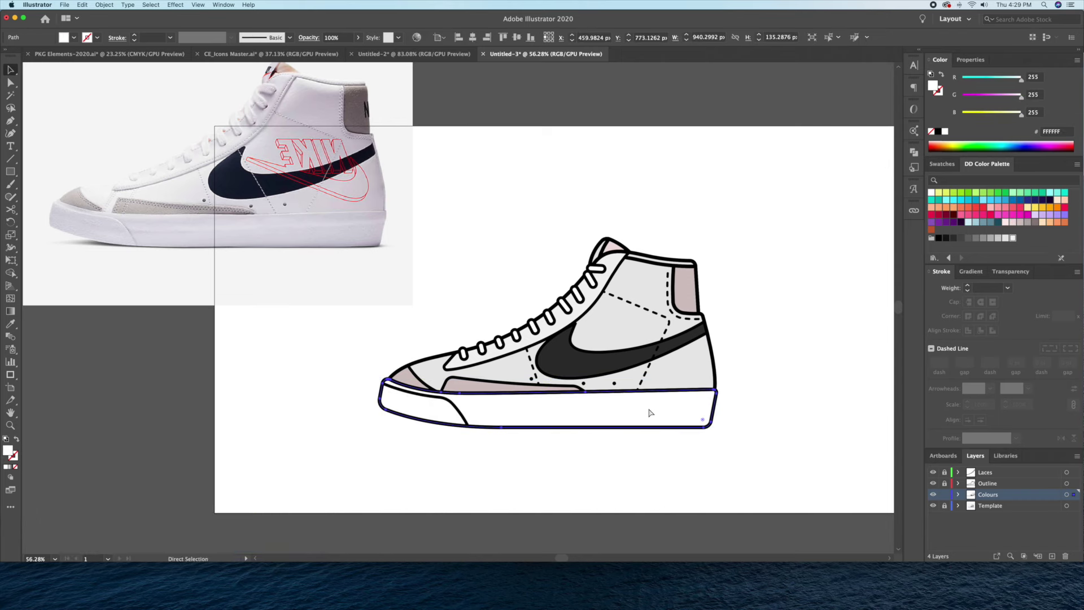
pyautogui.keyDown('shift'); pyautogui.click(722, 374); pyautogui.keyUp('shift')
# Draw a shape over the heel tab's top and trim it to the tab with Shape Builder.
pyautogui.hotkey('shift', 'm')
pyautogui.press('v')
pyautogui.doubleClick(685, 283)
pyautogui.scroll(5, 690, 261)
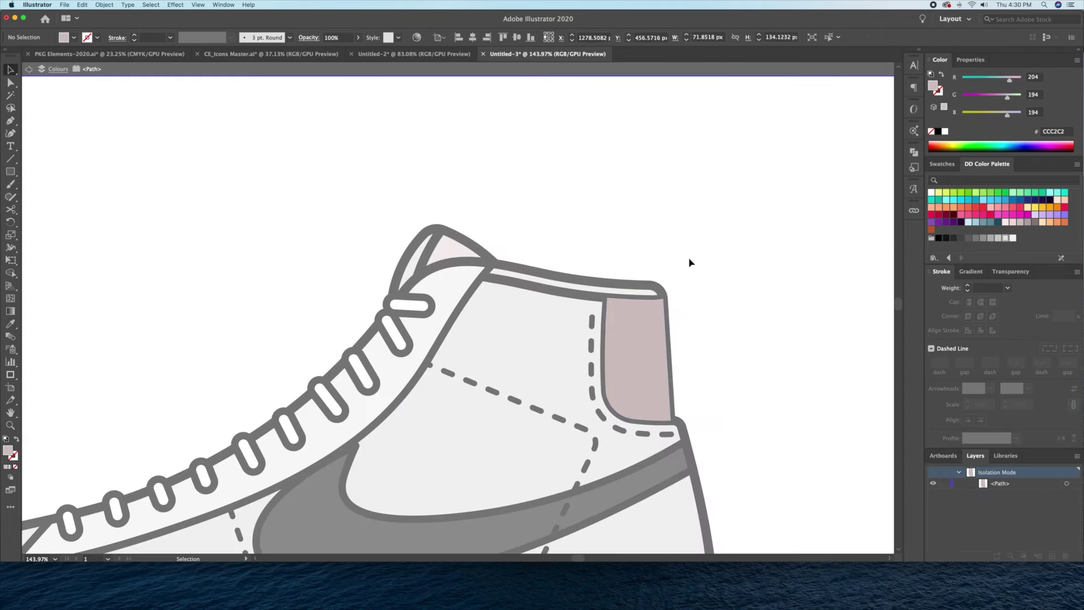
pyautogui.click(580, 311)
pyautogui.click(689, 314)
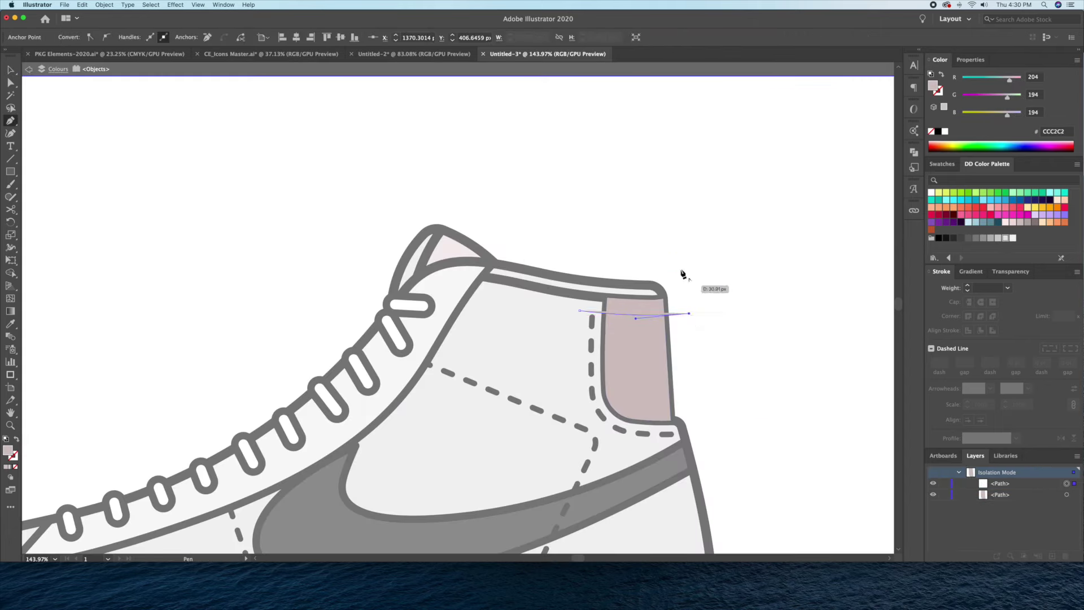
pyautogui.click(678, 259)
pyautogui.click(570, 249)
pyautogui.hotkey('ctrl', 'a')
pyautogui.hotkey('shift', 'm')
pyautogui.click(637, 307)
pyautogui.press('v')
pyautogui.press('Escape')
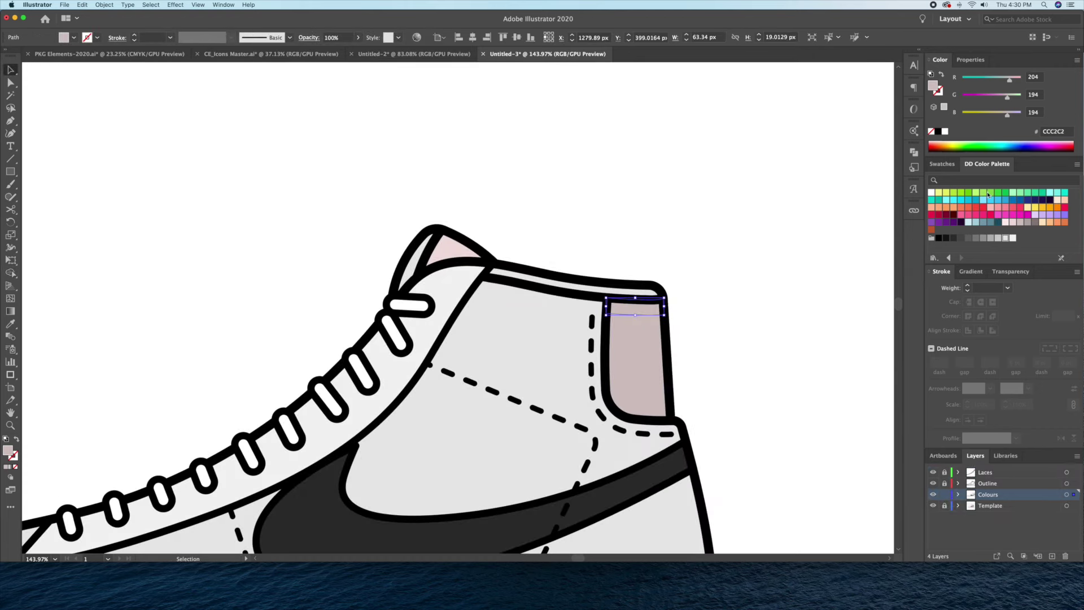
# Lower the top strip's opacity to about 35–40% to lighten it.
pyautogui.click(1011, 271)
pyautogui.write('35')
pyautogui.press('Return')
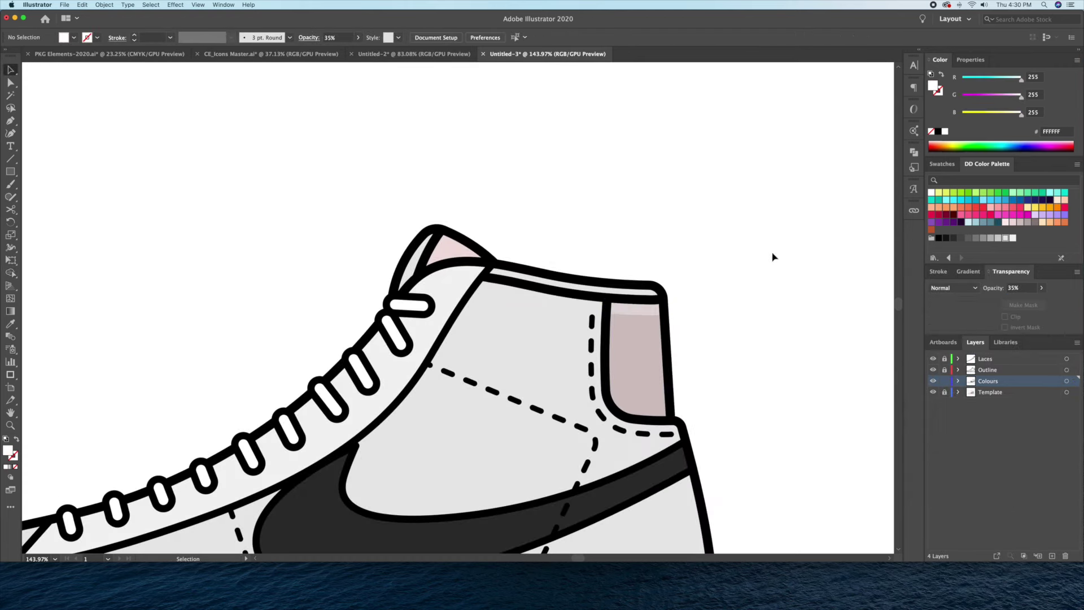
pyautogui.scroll(-3, 775, 254)
pyautogui.hscroll(4, 774, 254)
pyautogui.press('Return')
pyautogui.click(552, 299)
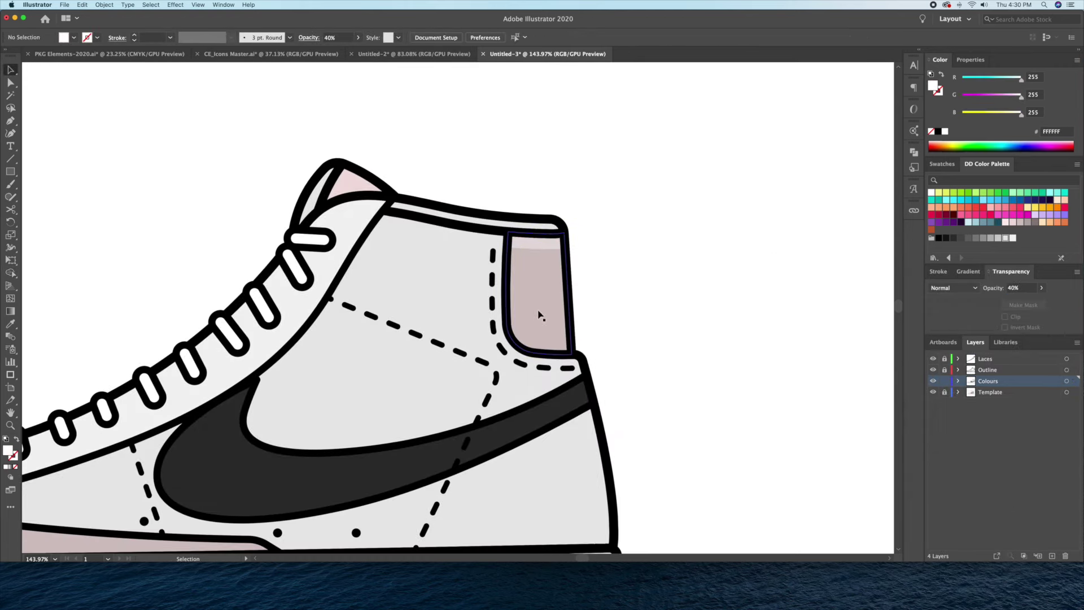
# Split the heel tab along a curve and make its lower section a darker translucent shadow.
pyautogui.click(477, 267)
pyautogui.moveTo(614, 326); pyautogui.dragTo(704, 306)
pyautogui.moveTo(621, 309); pyautogui.dragTo(721, 294)
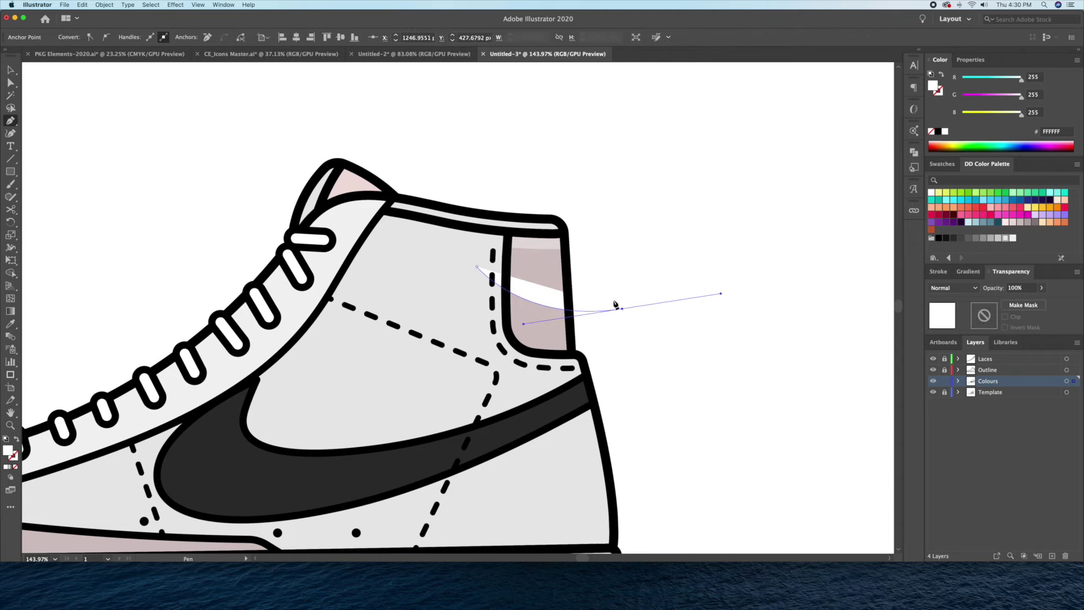
pyautogui.click(478, 267)
pyautogui.press('v')
pyautogui.keyDown('shift'); pyautogui.click(537, 327); pyautogui.keyUp('shift')
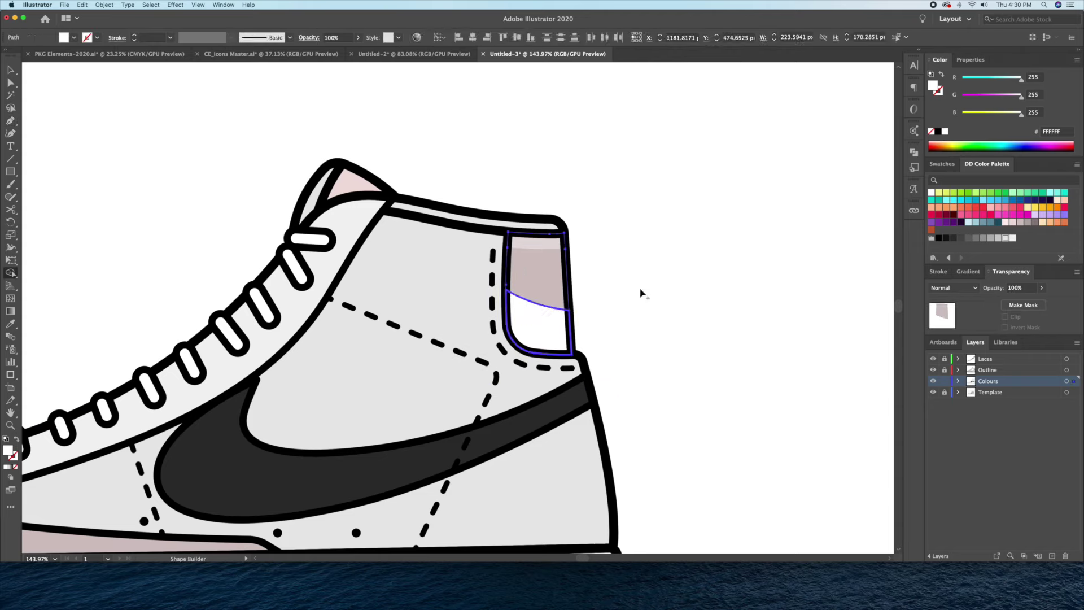
pyautogui.click(1012, 238)
pyautogui.moveTo(1042, 287); pyautogui.dragTo(1017, 304)
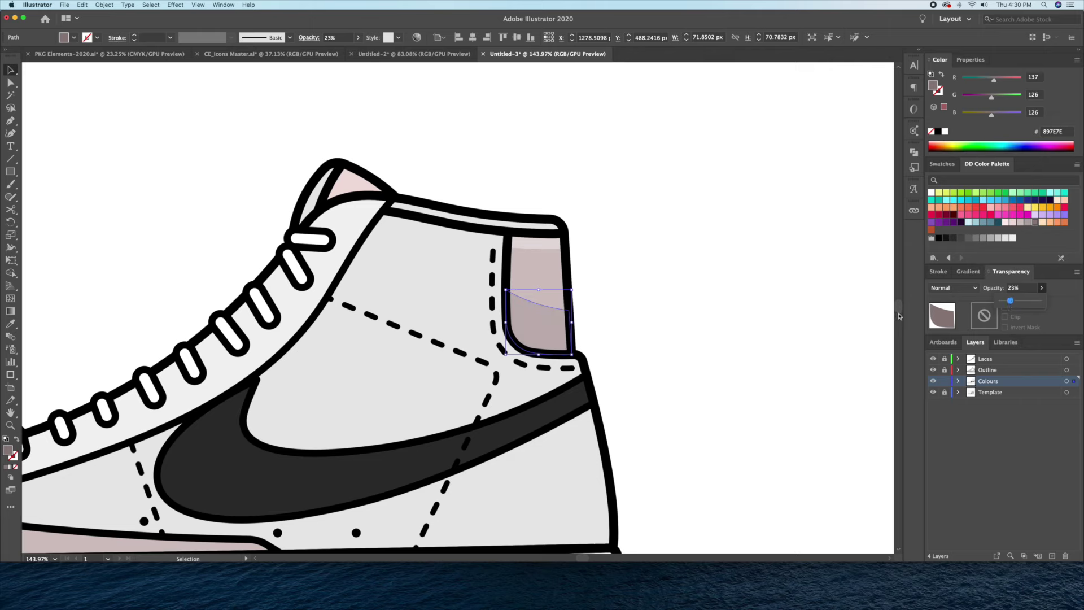
pyautogui.click(637, 380)
# Zoom out to the whole shoe and duplicate the toe cap shape.
pyautogui.press('z')
pyautogui.moveTo(637, 380)
pyautogui.mouseDown()
pyautogui.moveTo(531, 469)
pyautogui.moveTo(646, 412)
pyautogui.mouseUp()
pyautogui.press('v')
pyautogui.moveTo(453, 358)
pyautogui.mouseDown()
pyautogui.moveTo(471, 372)
pyautogui.moveTo(455, 309)
pyautogui.mouseUp()
pyautogui.click(537, 387)
pyautogui.click(401, 333)
# Sample a colour onto the toe highlight and isolate the pink side stripe.
pyautogui.press('i')
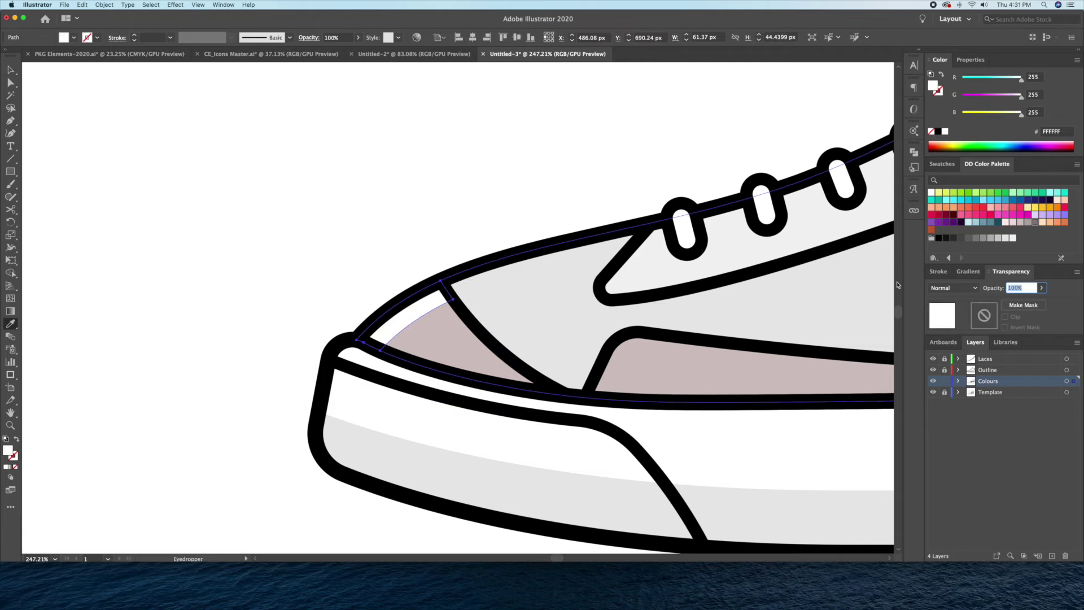
pyautogui.hscroll(8, 435, 351)
pyautogui.click(443, 351)
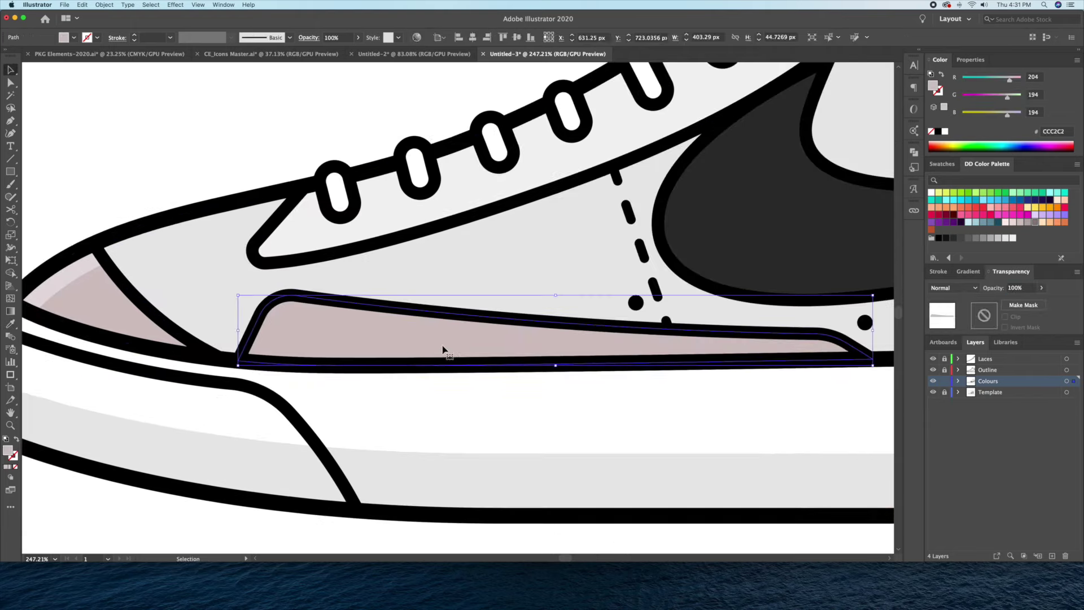
pyautogui.doubleClick(442, 347)
pyautogui.hscroll(3, 472, 314)
# Draw a shadow shape over the side stripe and trim it to the stripe with Shape Builder.
pyautogui.press('p')
pyautogui.click(252, 276)
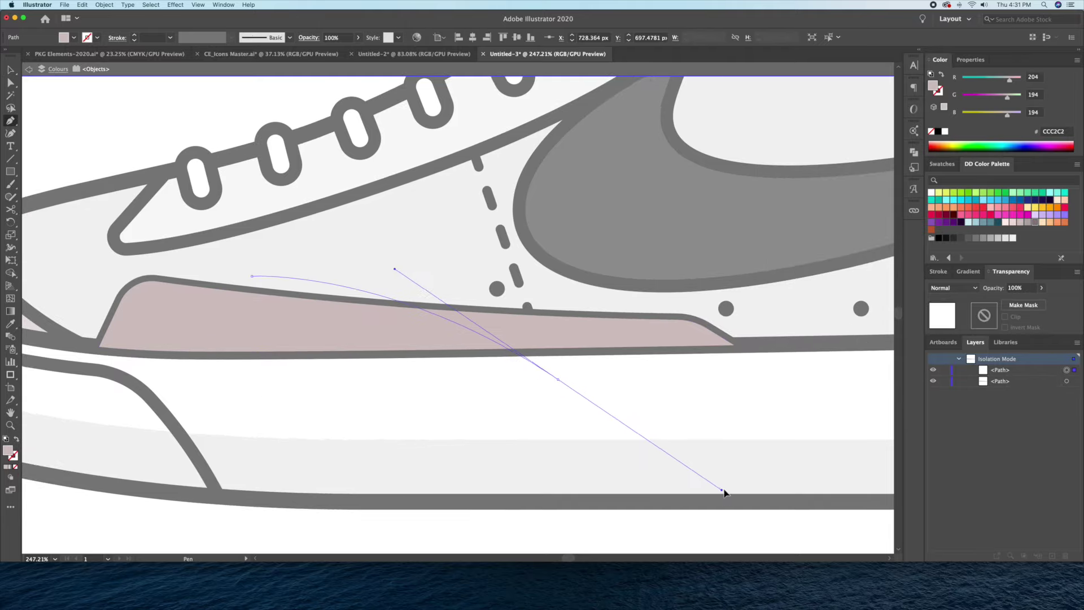
pyautogui.click(787, 392)
pyautogui.click(766, 273)
pyautogui.click(321, 238)
pyautogui.click(252, 276)
pyautogui.keyDown('shift'); pyautogui.click(211, 310); pyautogui.keyUp('shift')
pyautogui.hotkey('shift', 'm')
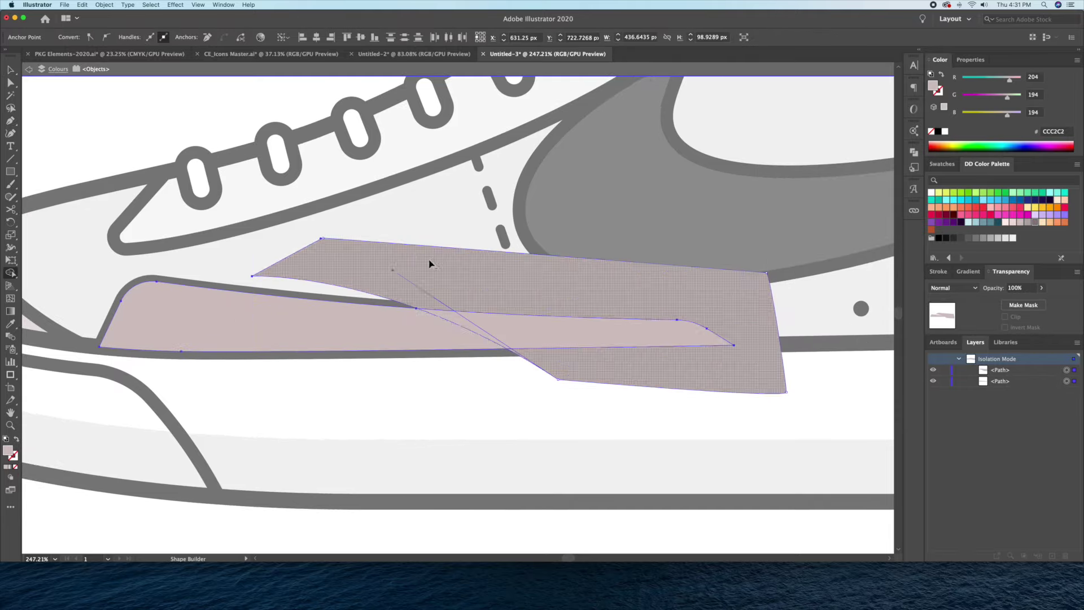
pyautogui.scroll(-5, 429, 264)
pyautogui.keyDown('alt'); pyautogui.click(520, 303); pyautogui.keyUp('alt')
pyautogui.press('Escape')
pyautogui.press('v')
# Position the duplicated inner panel shape inside the side stripe.
pyautogui.scroll(5, 358, 275)
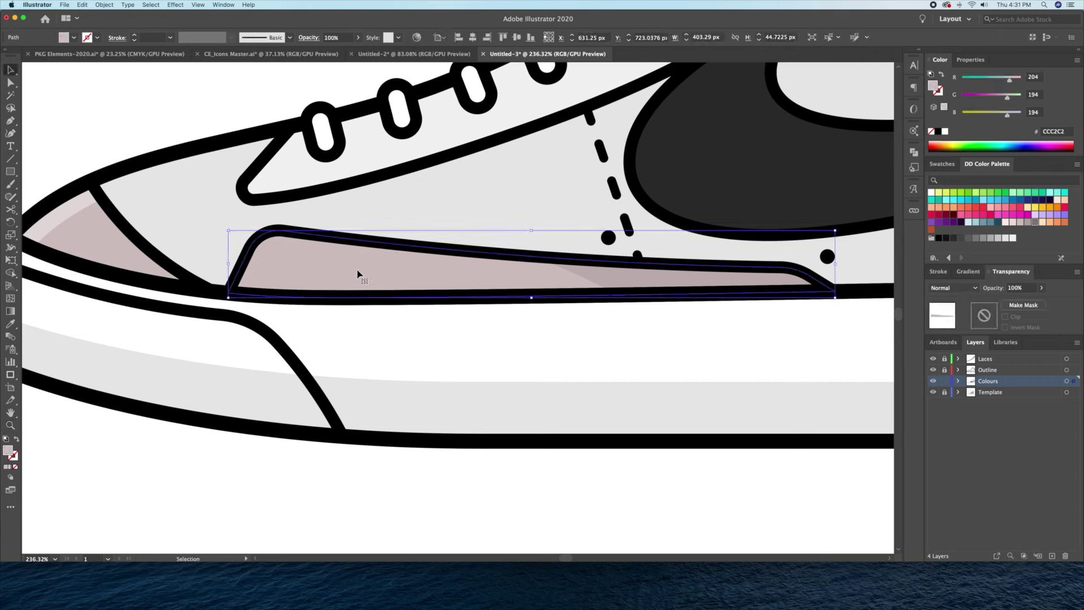
pyautogui.doubleClick(313, 276)
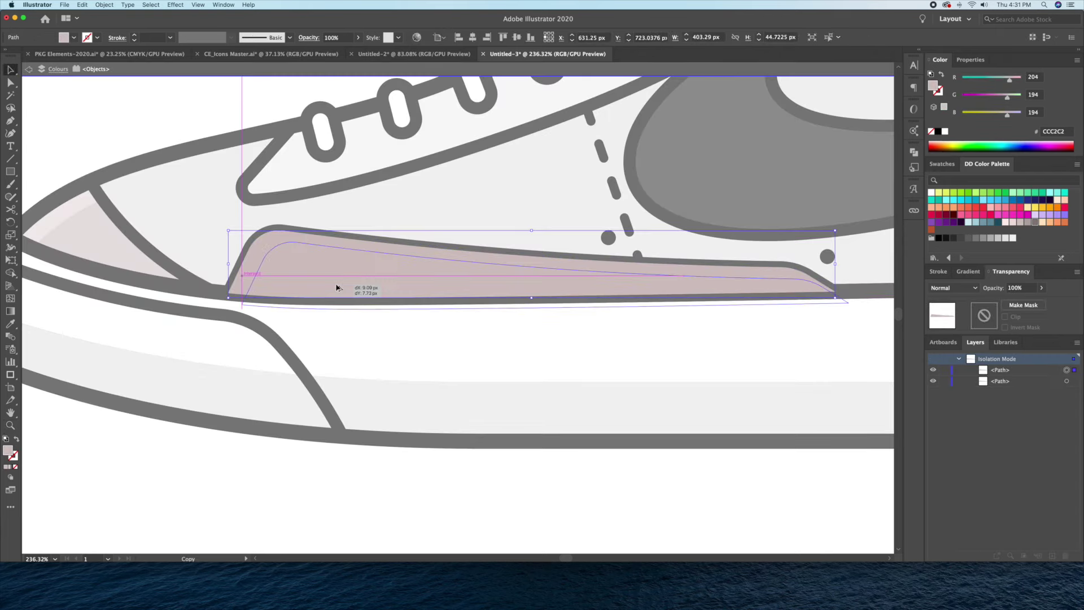
pyautogui.moveTo(344, 281); pyautogui.dragTo(337, 288)
pyautogui.doubleClick(277, 475)
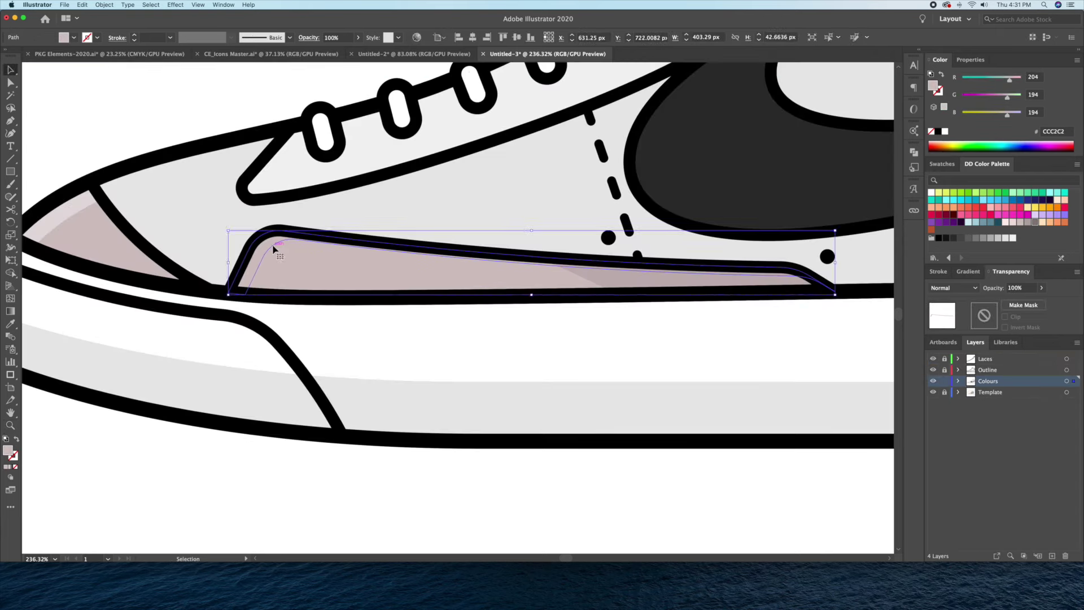
pyautogui.press('4')
pyautogui.click(27, 120)
# Add a tilted white highlight ellipse on the pink panel and nudge a small highlight into the toe cap.
pyautogui.moveTo(10, 171); pyautogui.dragTo(37, 194)
pyautogui.moveTo(284, 264); pyautogui.dragTo(426, 276)
pyautogui.moveTo(279, 261); pyautogui.dragTo(266, 247)
pyautogui.press('i')
pyautogui.press('v')
pyautogui.hscroll(-5, 82, 195)
pyautogui.click(82, 195)
pyautogui.moveTo(185, 186); pyautogui.dragTo(216, 176)
pyautogui.press('r')
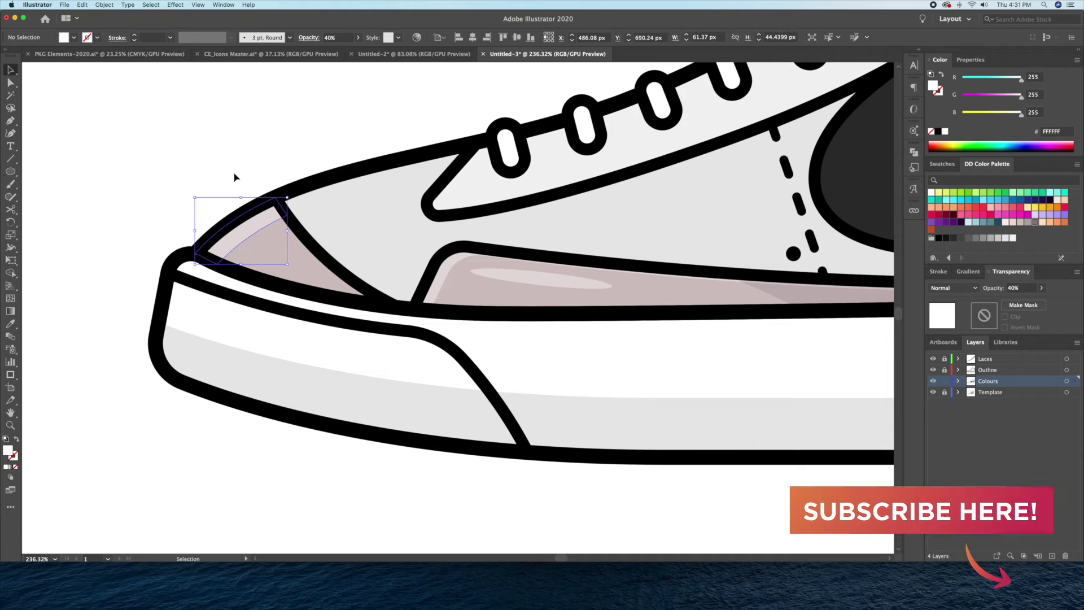
pyautogui.moveTo(270, 259); pyautogui.dragTo(265, 247)
pyautogui.click(288, 146)
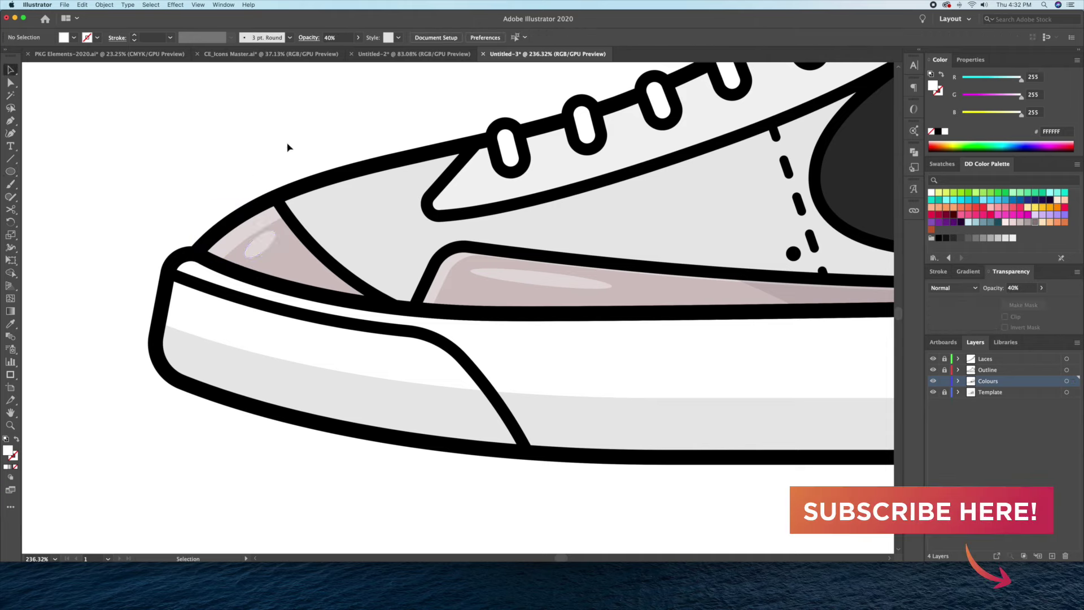
pyautogui.moveTo(265, 253); pyautogui.dragTo(257, 242)
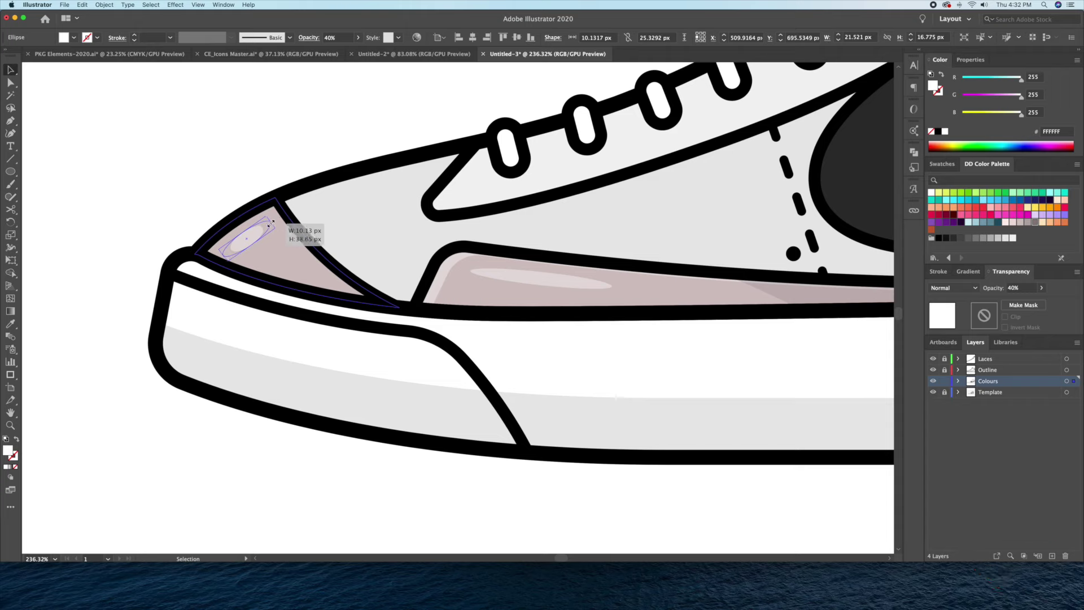
# Reshape the toe highlight and split the toe cap with a large ellipse across it.
pyautogui.scroll(5, 172, 192)
pyautogui.hotkey('shift', '`')
pyautogui.click(294, 259)
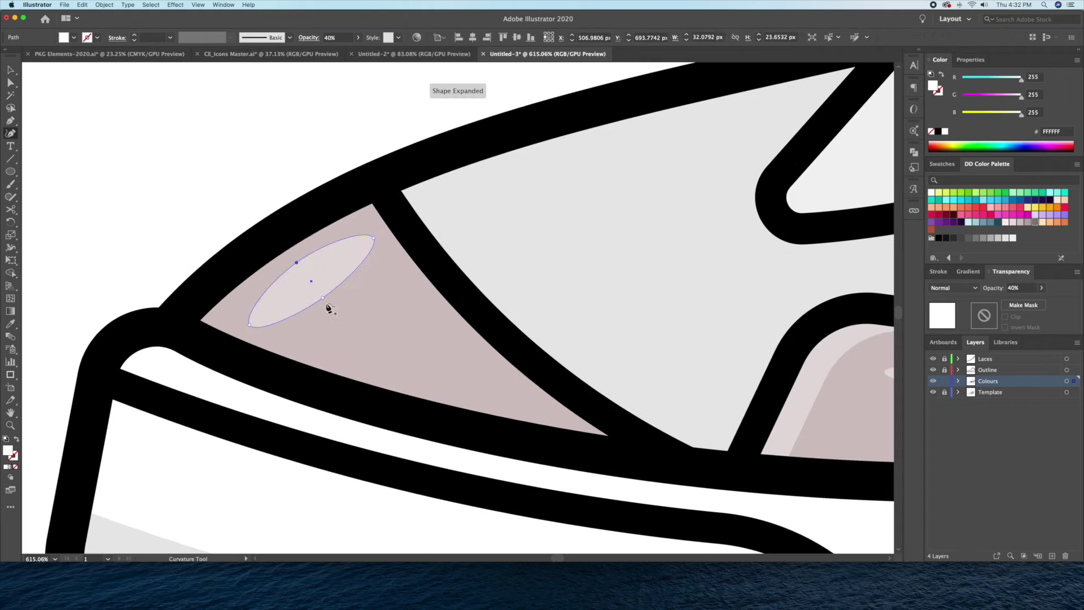
pyautogui.scroll(-3, 231, 183)
pyautogui.doubleClick(339, 249)
pyautogui.press('l')
pyautogui.moveTo(285, 209)
pyautogui.mouseDown()
pyautogui.moveTo(569, 389)
pyautogui.moveTo(579, 446)
pyautogui.mouseUp()
pyautogui.hotkey('ctrl', '7')
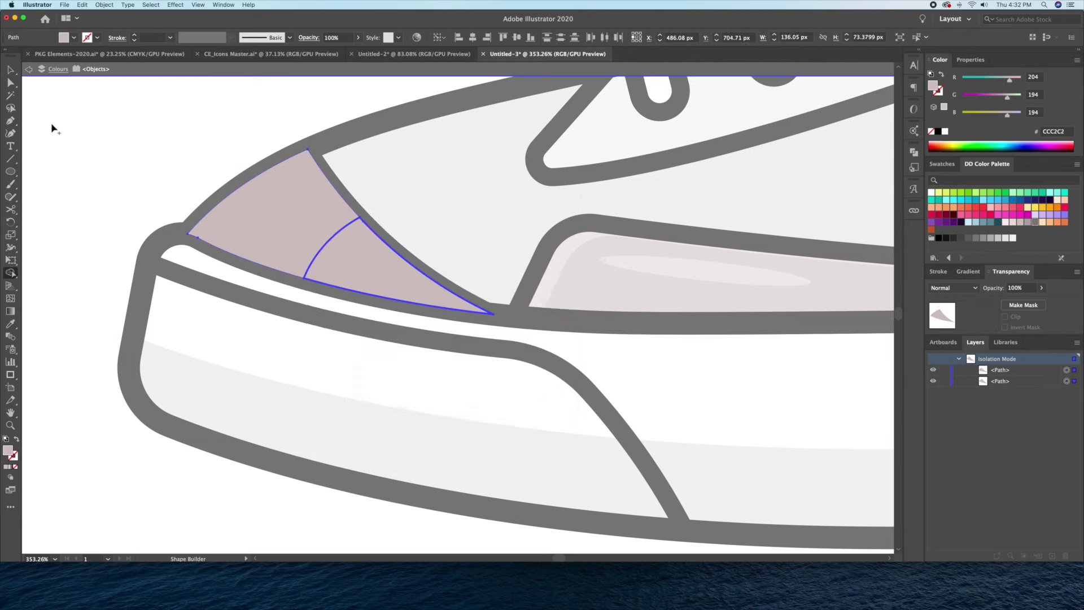
pyautogui.press('Escape')
pyautogui.scroll(-5, 806, 283)
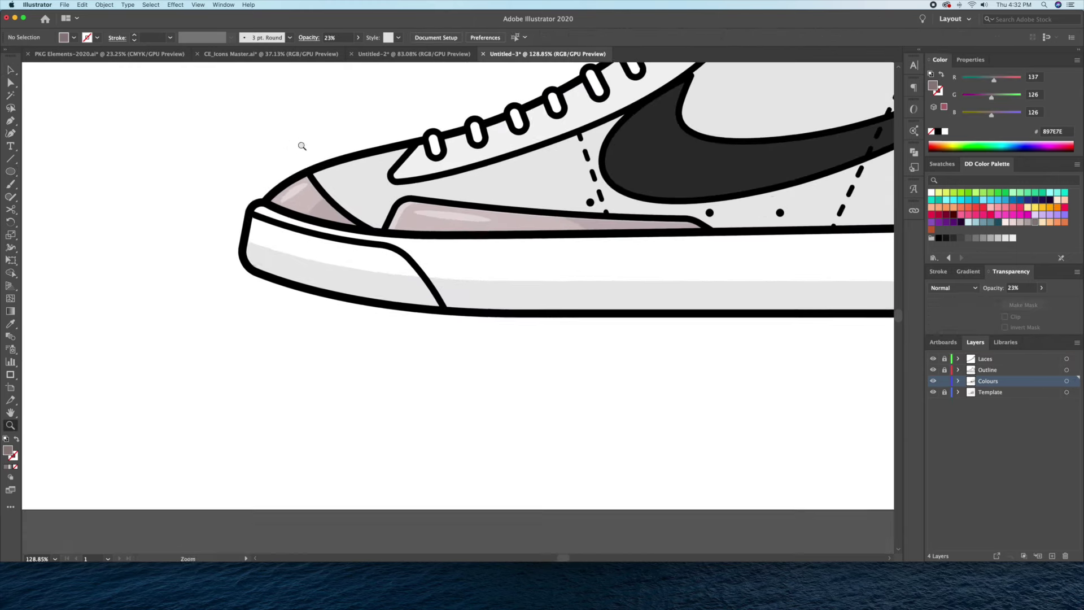
pyautogui.hscroll(5, 395, 209)
pyautogui.scroll(3, 395, 208)
# Copy the swoosh, cut the copy into a left crescent, and fill it white.
pyautogui.press('v')
pyautogui.doubleClick(483, 291)
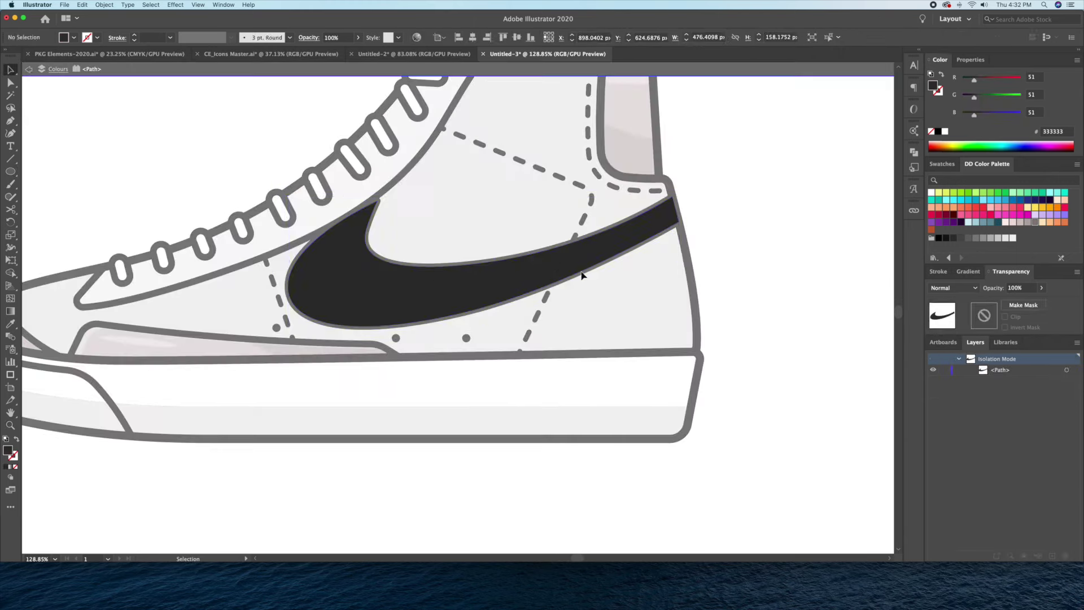
pyautogui.moveTo(458, 288); pyautogui.dragTo(458, 289)
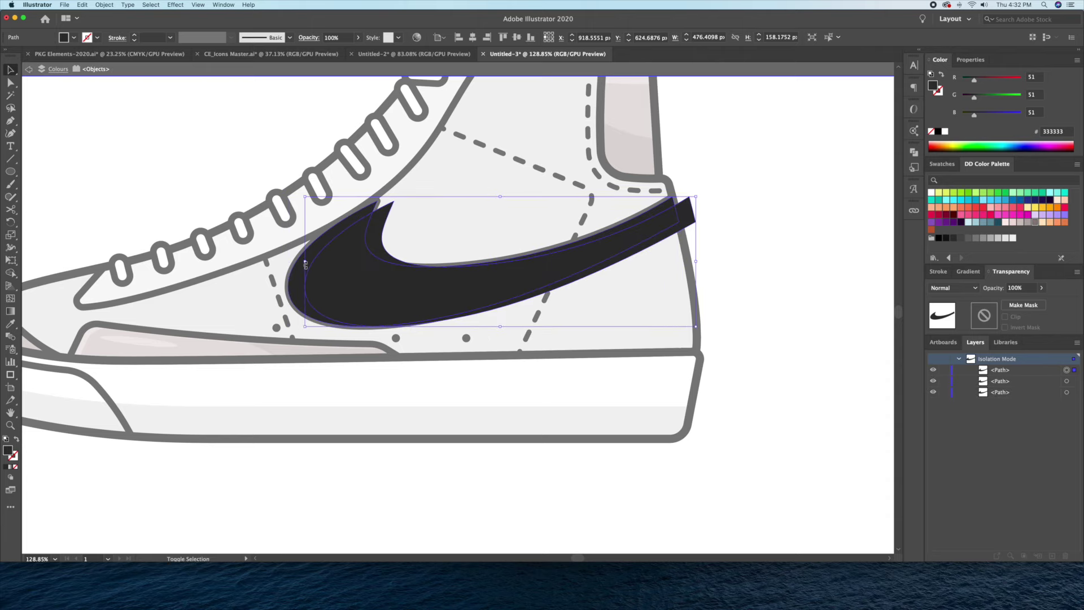
pyautogui.hotkey('ctrl', 'a')
pyautogui.press('Escape')
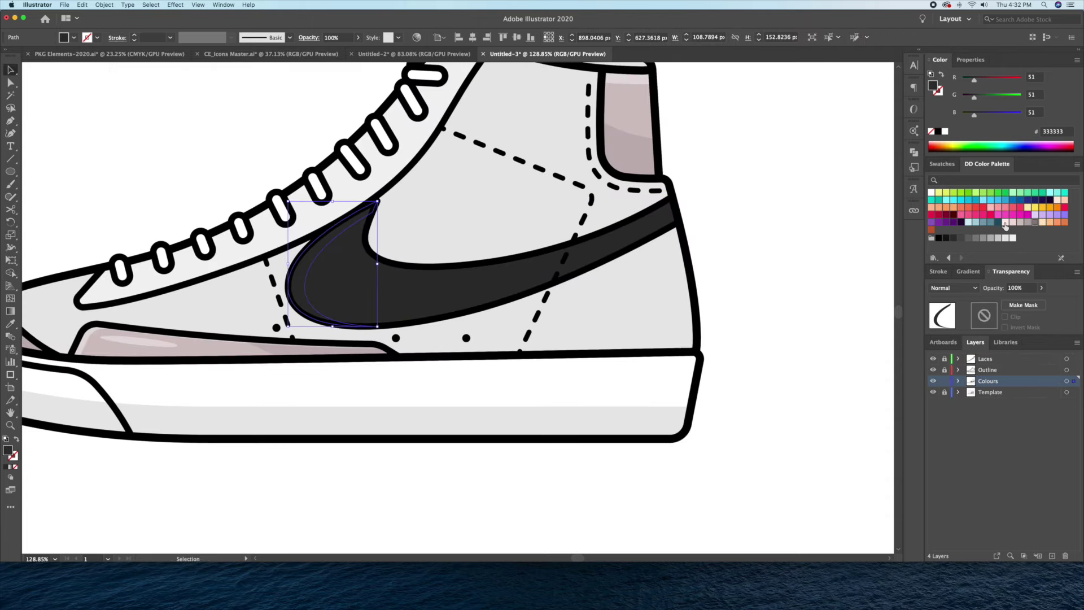
pyautogui.press('i')
pyautogui.click(765, 261)
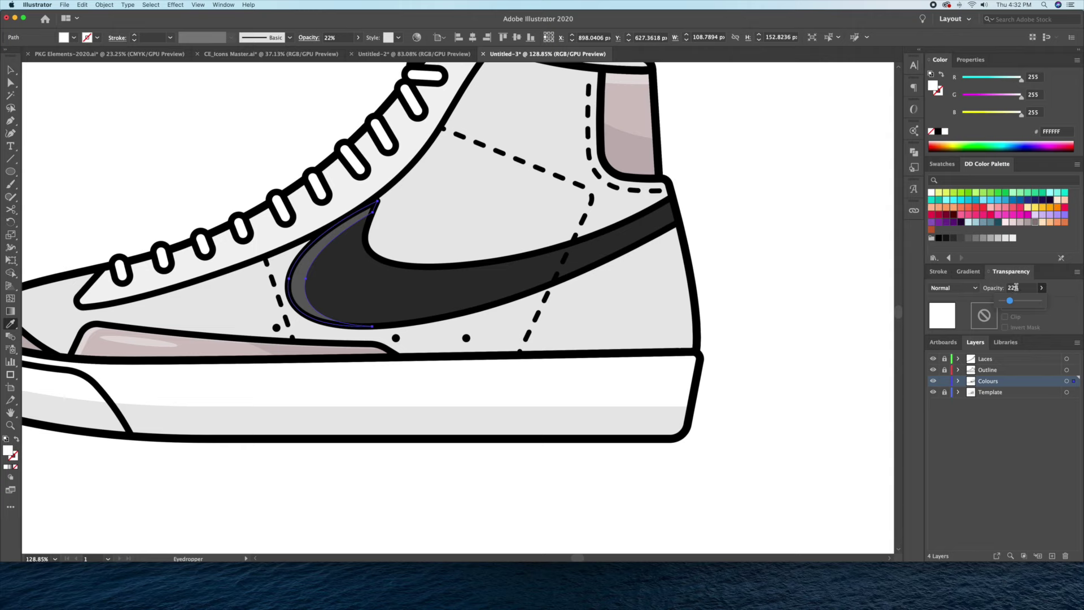
pyautogui.click(10, 70)
pyautogui.click(763, 182)
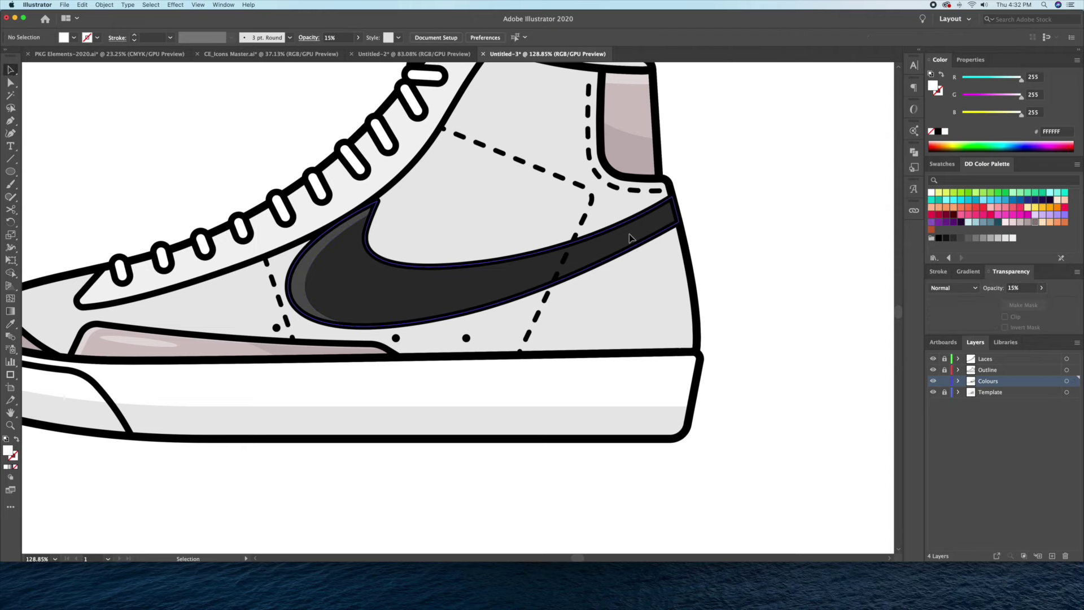
# Pen-cut the swoosh into a lower strip and fill it near-black #1A1A1A.
pyautogui.doubleClick(631, 238)
pyautogui.press('p')
pyautogui.click(538, 208)
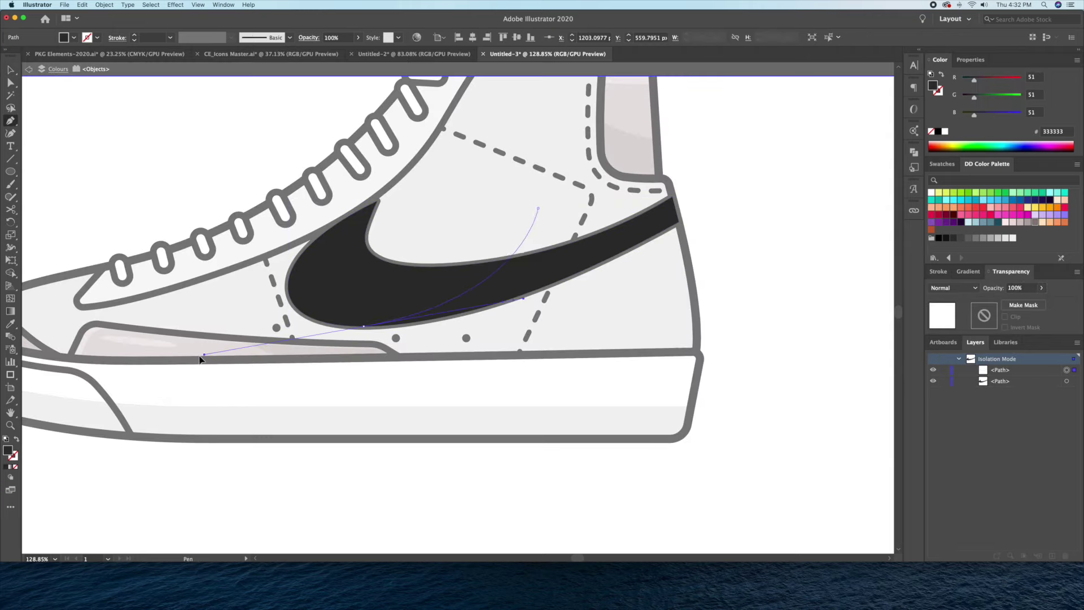
pyautogui.click(431, 367)
pyautogui.click(808, 216)
pyautogui.click(724, 141)
pyautogui.click(538, 208)
pyautogui.press('v')
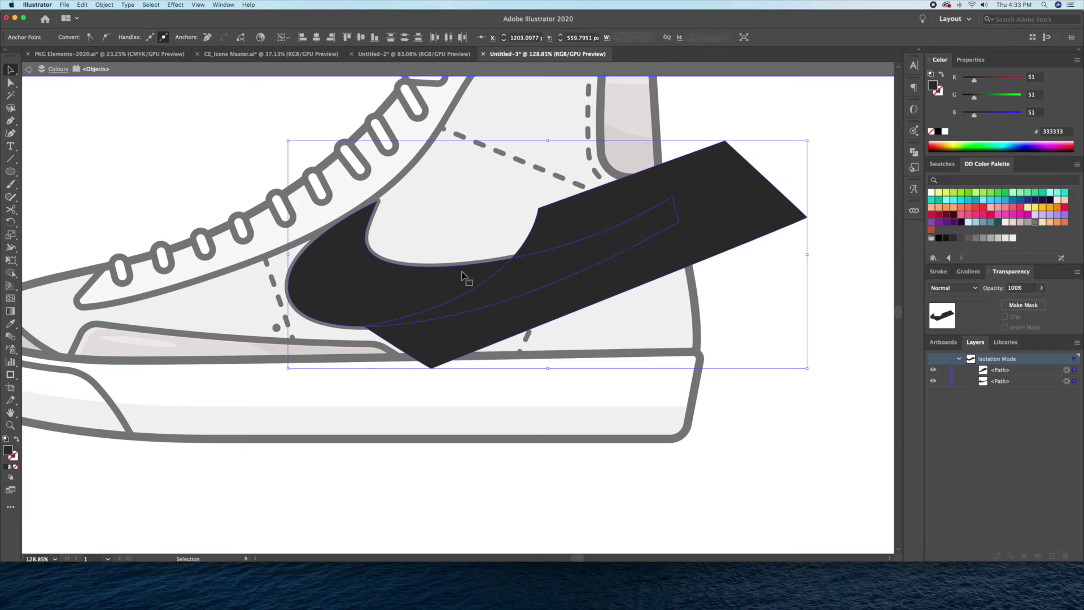
pyautogui.press('Delete')
pyautogui.press('Escape')
pyautogui.click(947, 239)
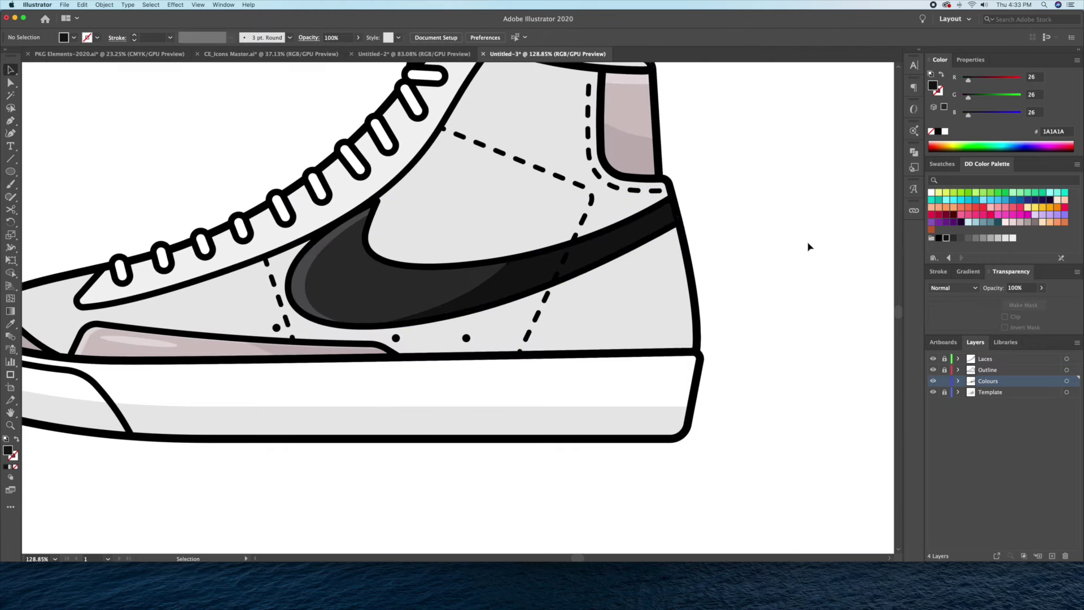
pyautogui.click(206, 205)
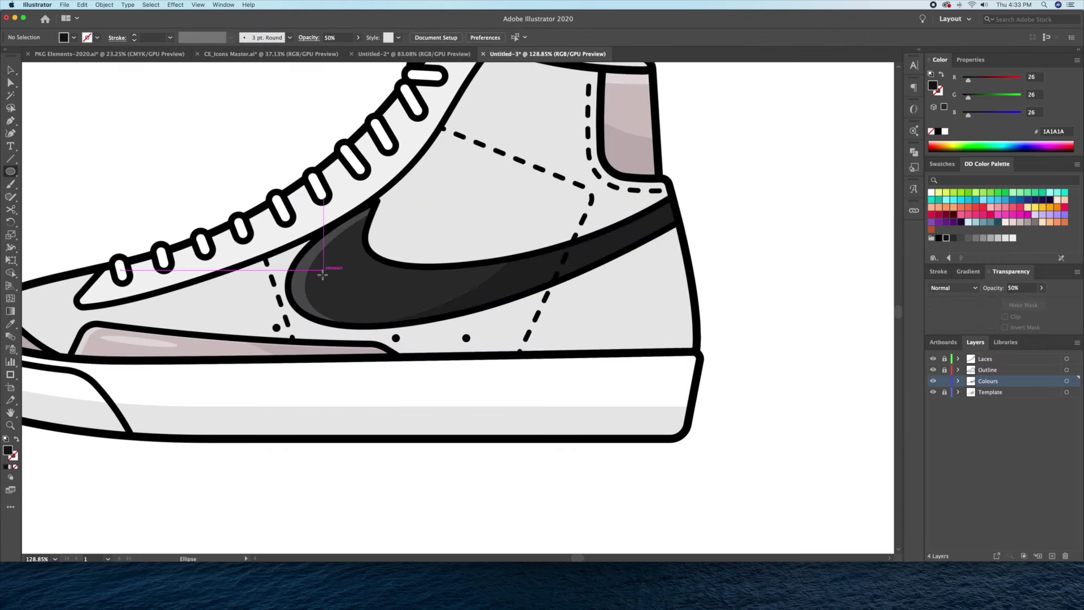
# Stretch, tilt and reshape a glint ellipse to fit along the swoosh tail.
pyautogui.scroll(5, 289, 276)
pyautogui.hotkey('shift', '`')
pyautogui.scroll(-3, 401, 298)
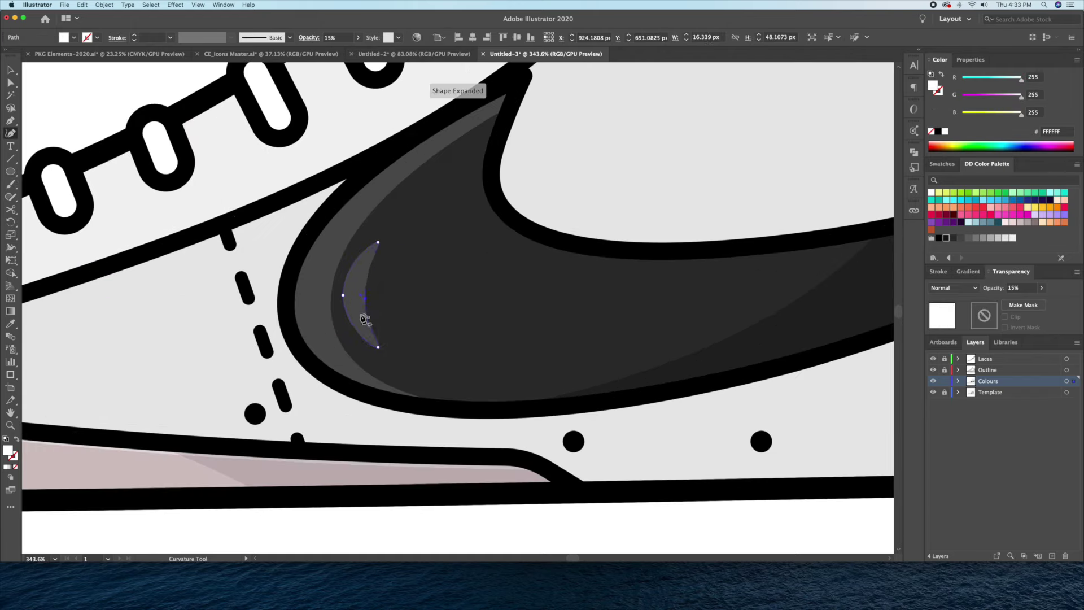
pyautogui.hotkey('ctrl', 'shift', 'a')
pyautogui.press('v')
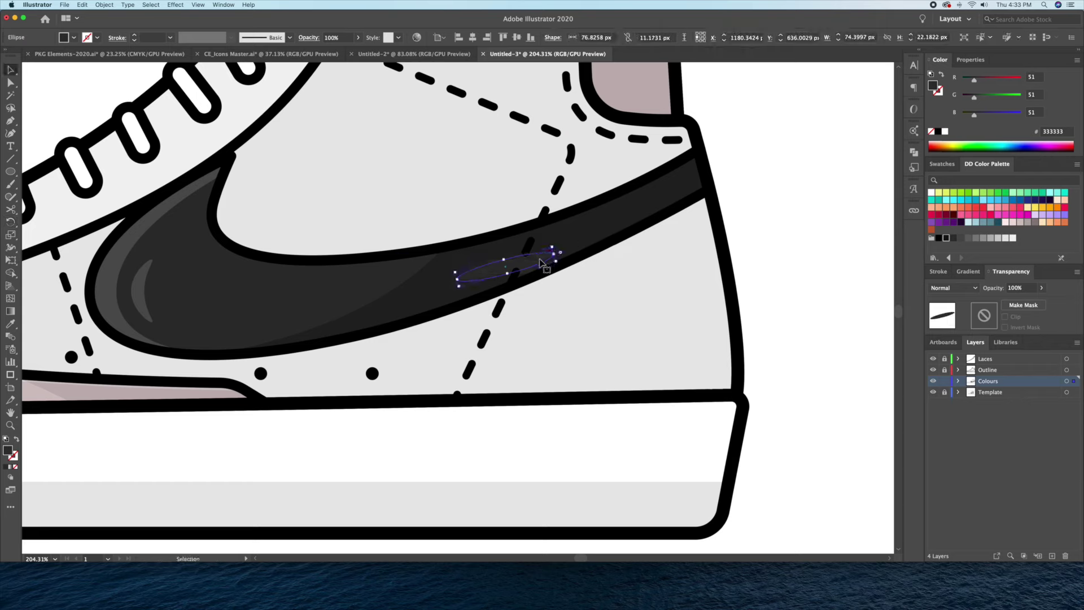
pyautogui.moveTo(570, 254)
pyautogui.mouseDown()
pyautogui.moveTo(574, 226)
pyautogui.moveTo(605, 234)
pyautogui.mouseUp()
pyautogui.moveTo(474, 275); pyautogui.dragTo(473, 278)
pyautogui.hotkey('shift', '`')
pyautogui.moveTo(536, 265); pyautogui.dragTo(581, 248)
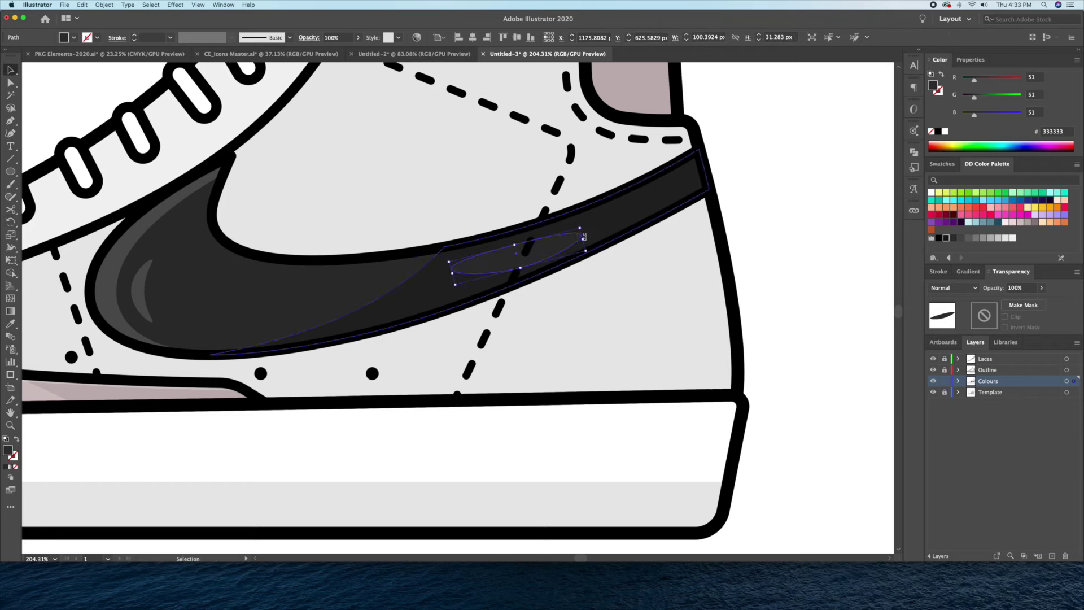
pyautogui.press('v')
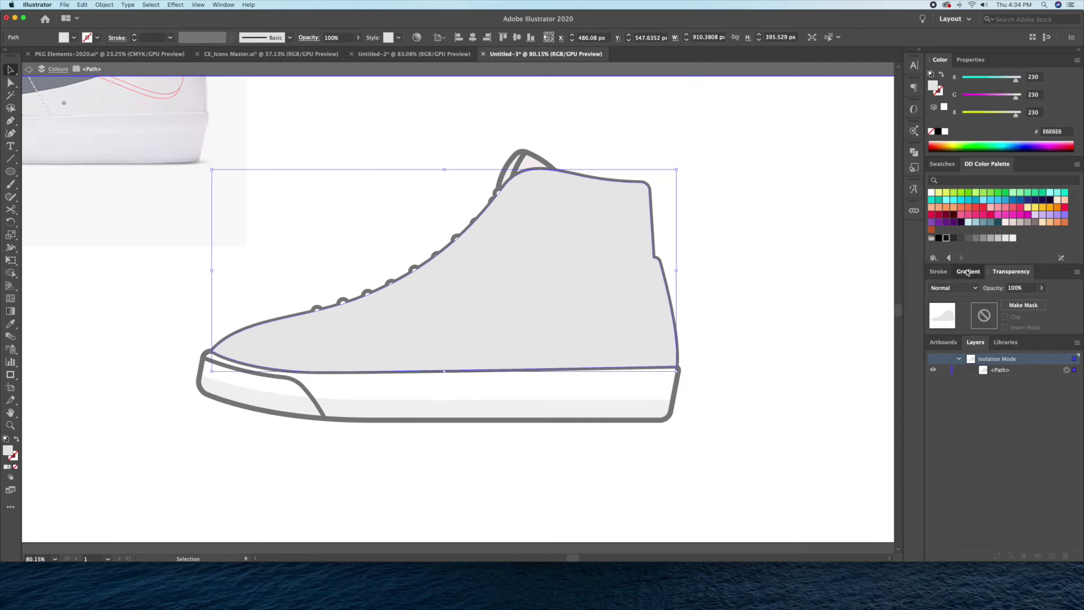
pyautogui.click(968, 272)
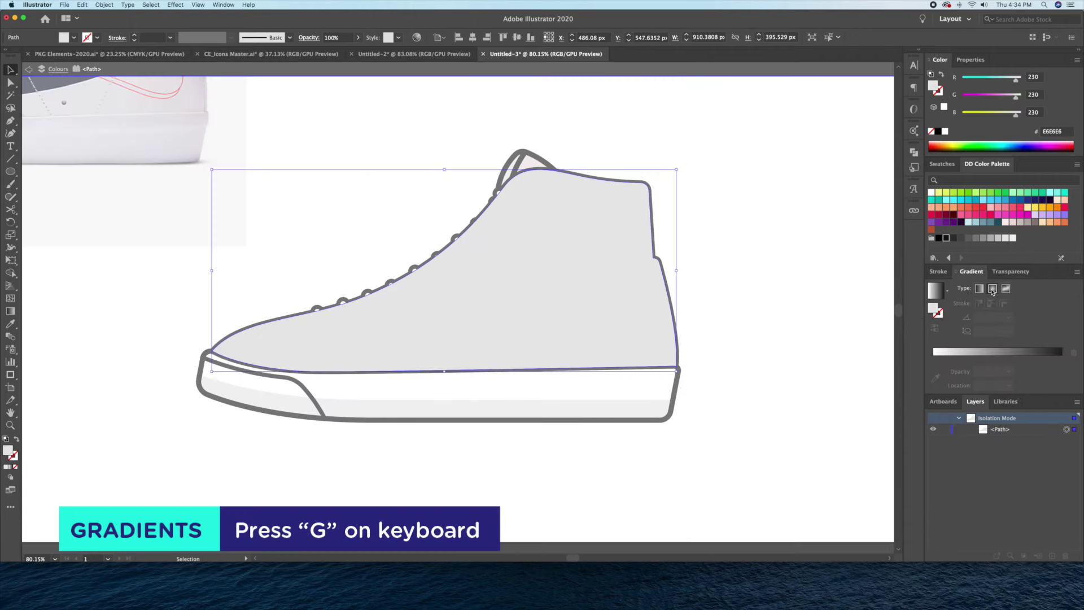
pyautogui.click(979, 290)
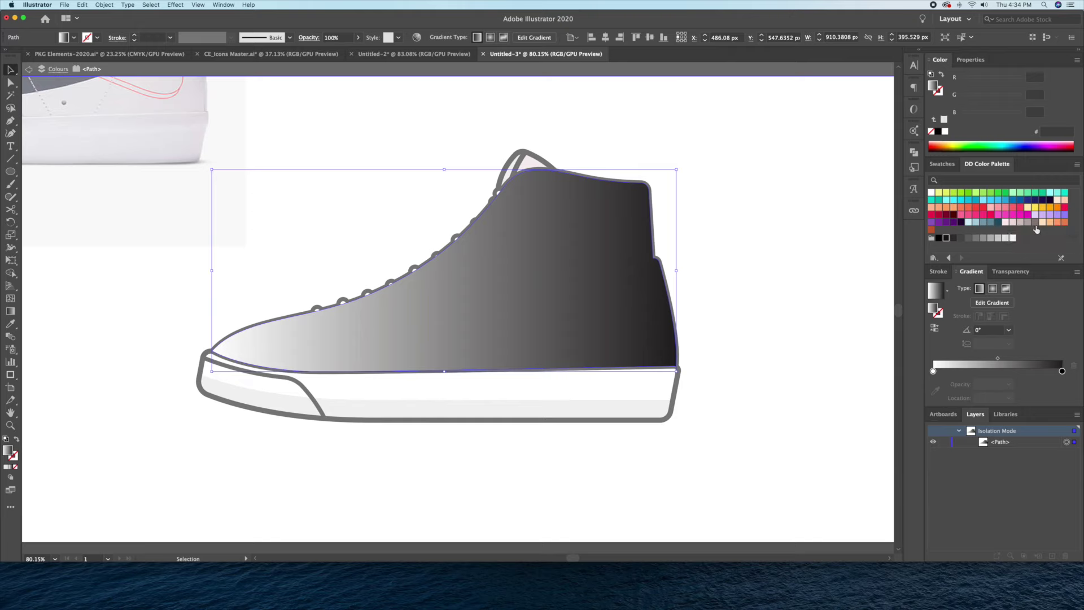
pyautogui.click(1011, 226)
pyautogui.hotkey('ctrl', '0')
pyautogui.press('g')
pyautogui.moveTo(463, 311); pyautogui.dragTo(748, 403)
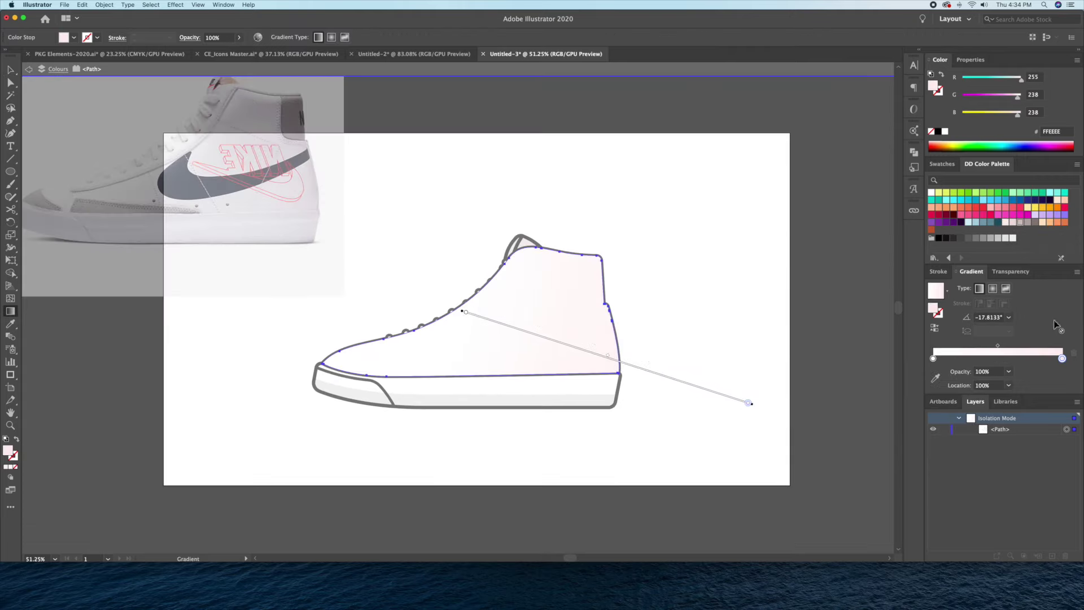
pyautogui.moveTo(1064, 361); pyautogui.dragTo(1062, 358)
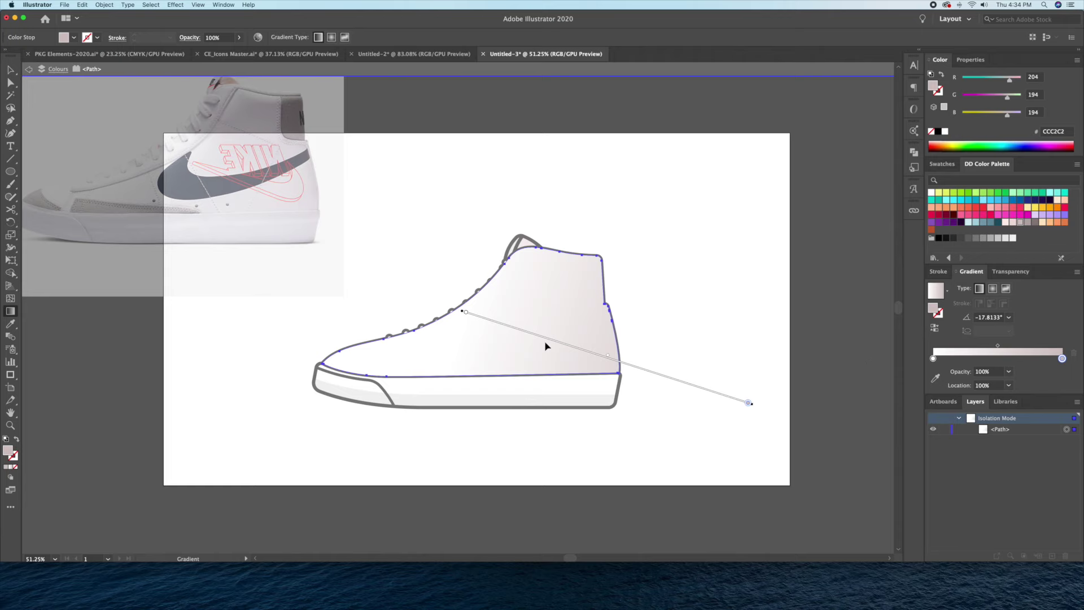
pyautogui.press('v')
pyautogui.doubleClick(603, 216)
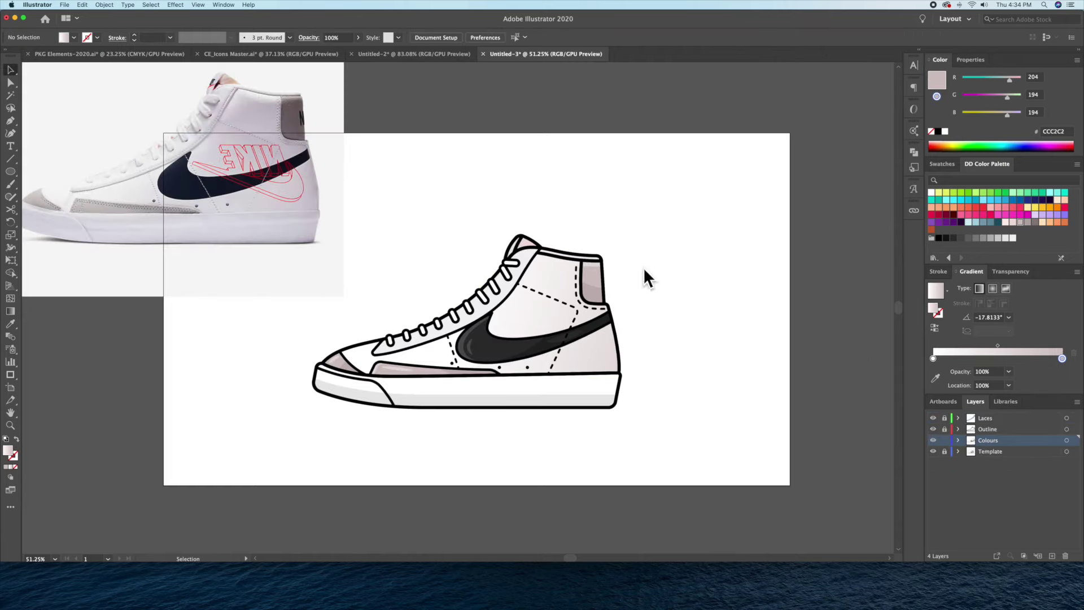
pyautogui.moveTo(644, 273); pyautogui.dragTo(690, 250)
pyautogui.press('z')
pyautogui.doubleClick(577, 364)
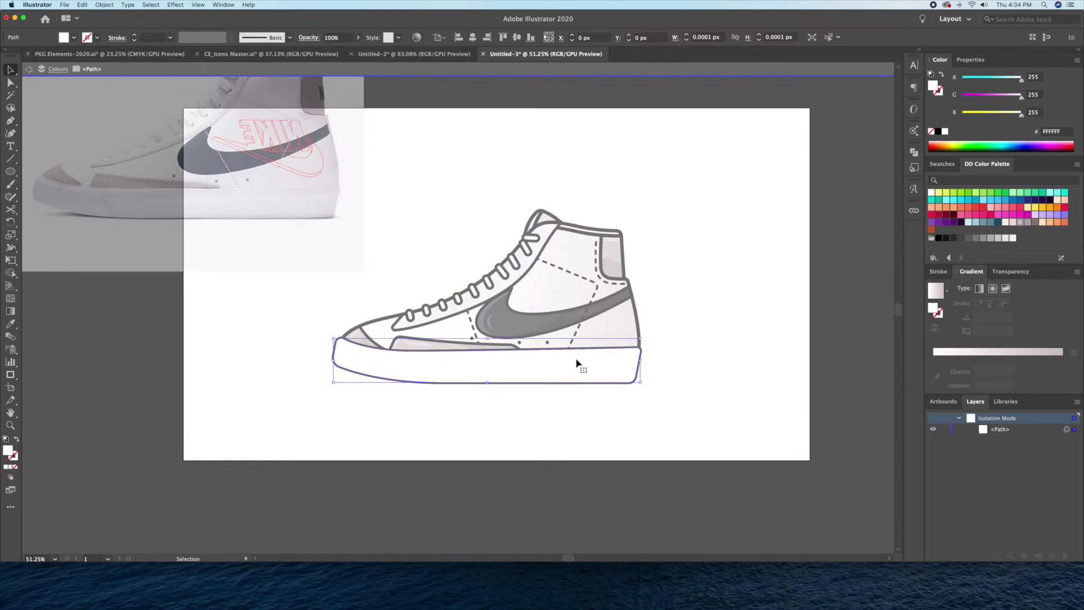
pyautogui.press('g')
pyautogui.click(528, 361)
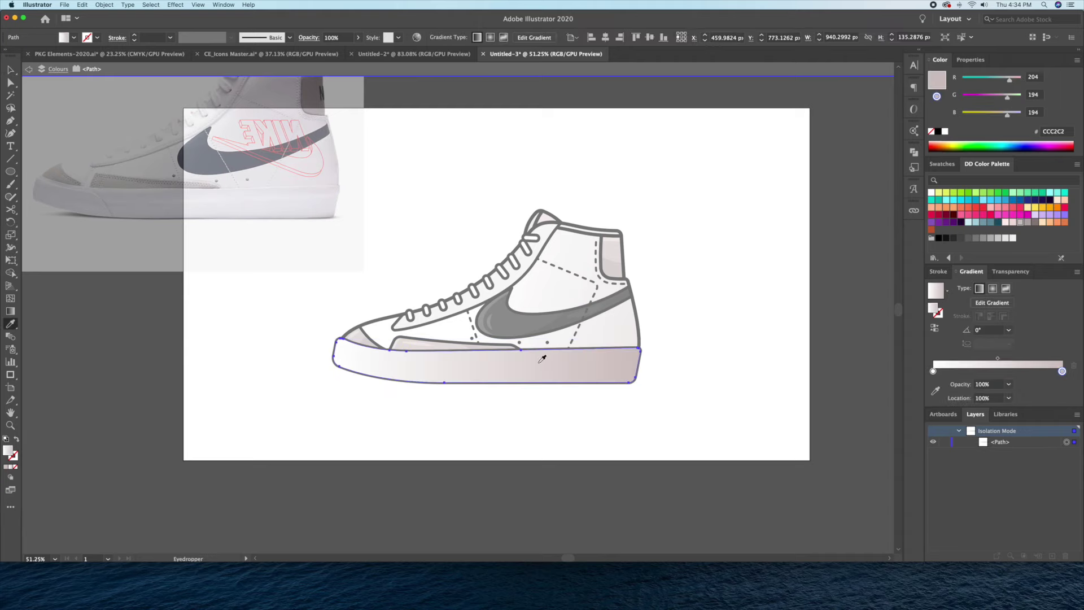
pyautogui.moveTo(528, 364); pyautogui.dragTo(537, 469)
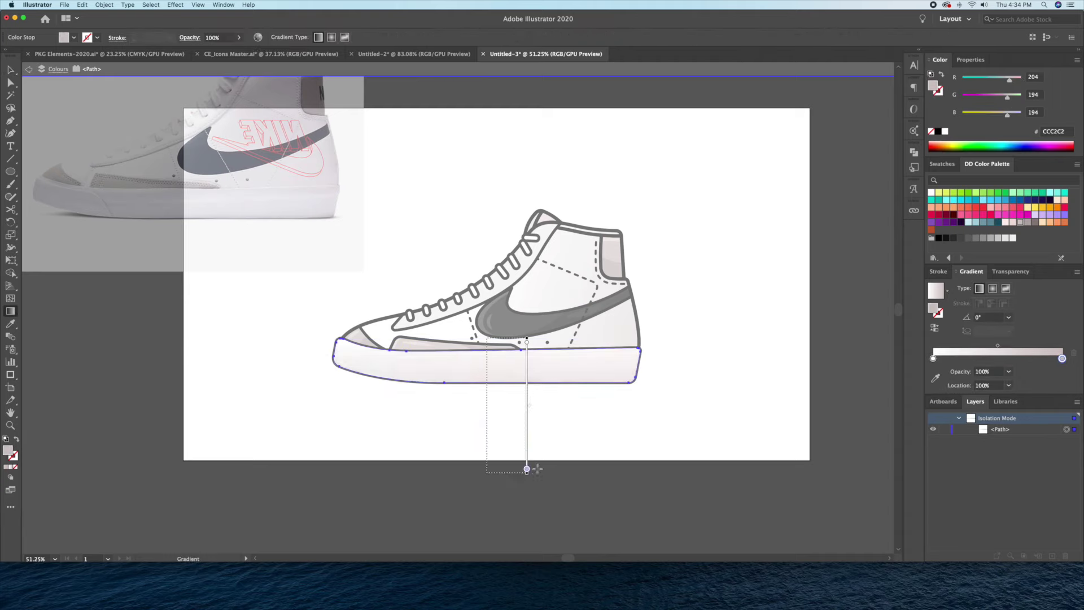
pyautogui.press('v')
pyautogui.doubleClick(709, 349)
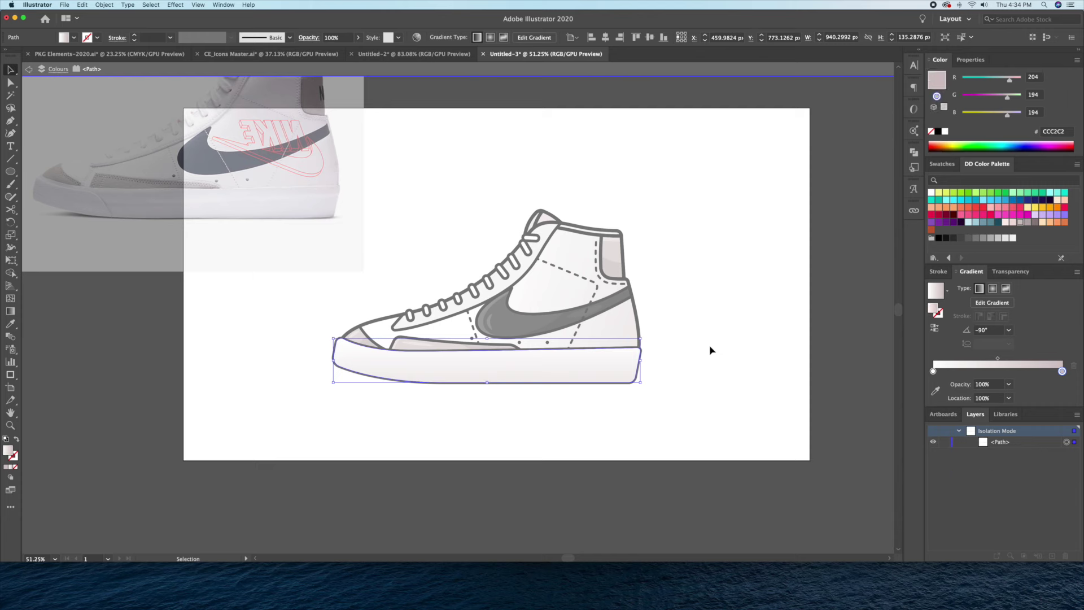
pyautogui.click(601, 378)
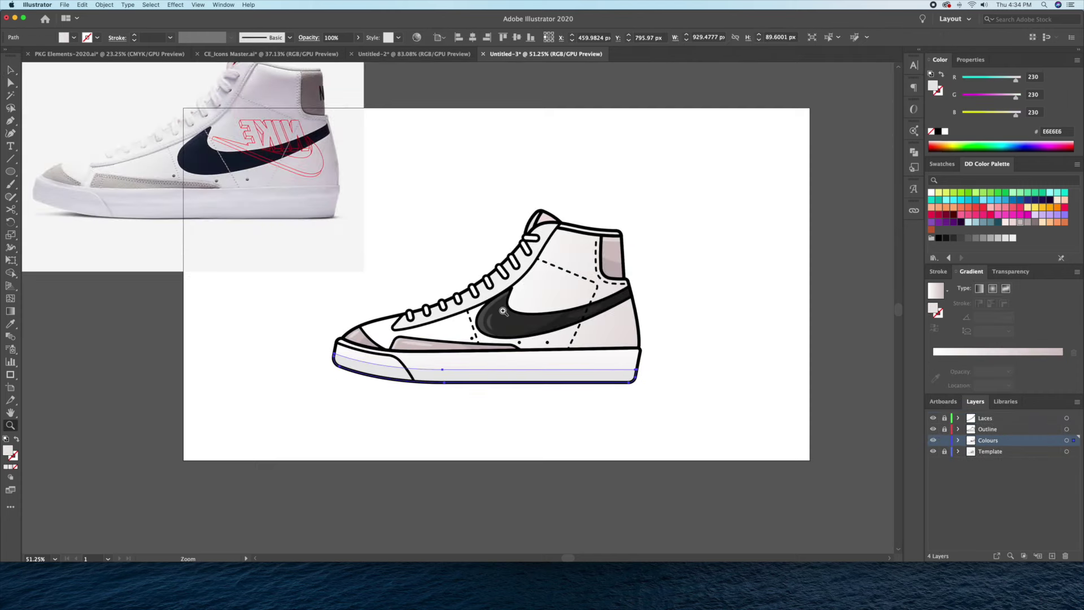
pyautogui.moveTo(506, 317); pyautogui.dragTo(574, 295)
pyautogui.click(812, 338)
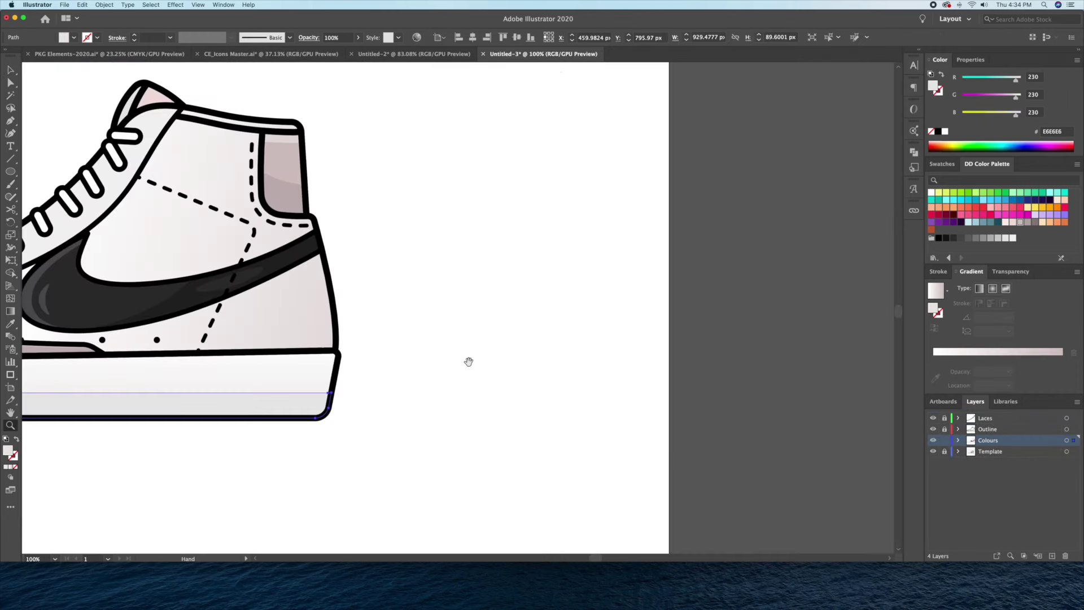
pyautogui.moveTo(469, 362); pyautogui.dragTo(790, 371)
pyautogui.moveTo(708, 224); pyautogui.dragTo(708, 237)
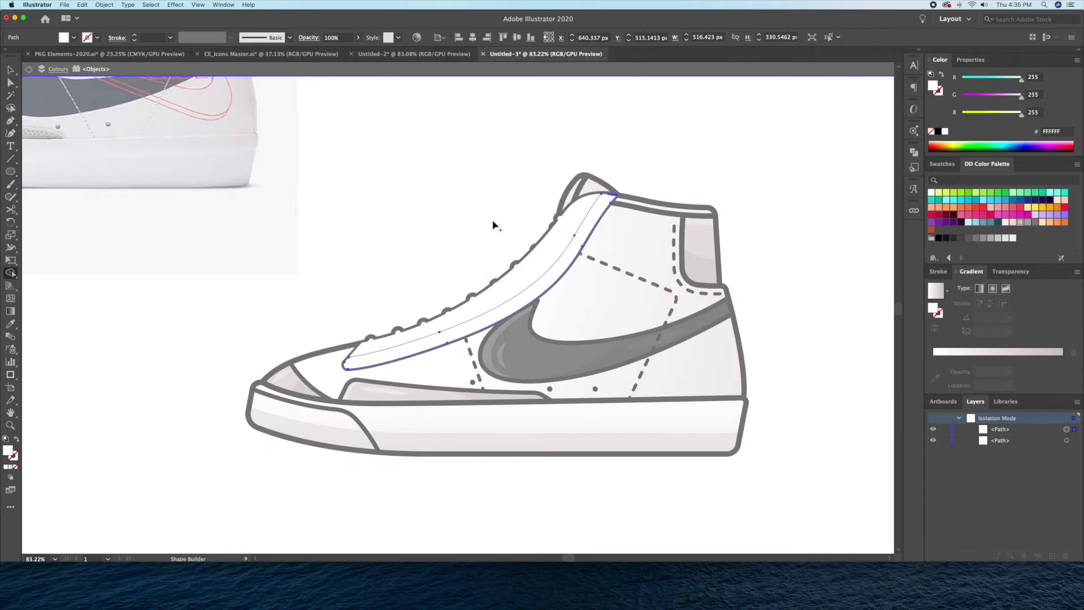
# Draw a curved shading shape at the back of the shoe upper, isolated.
pyautogui.press('Escape')
pyautogui.doubleClick(571, 450)
pyautogui.click(661, 167)
pyautogui.moveTo(636, 263); pyautogui.dragTo(596, 290)
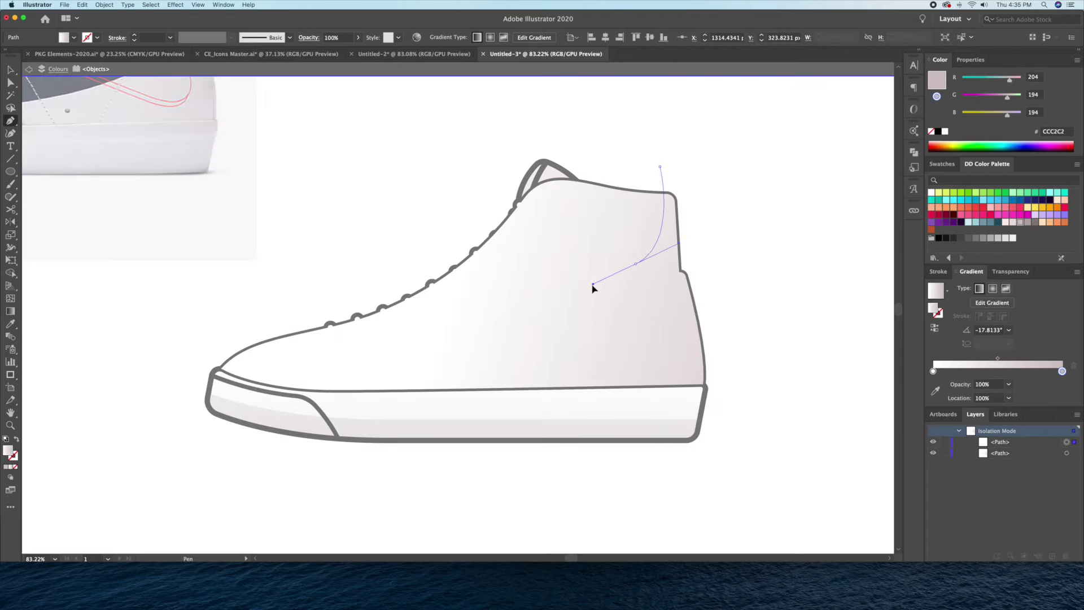
pyautogui.click(660, 167)
pyautogui.press('v')
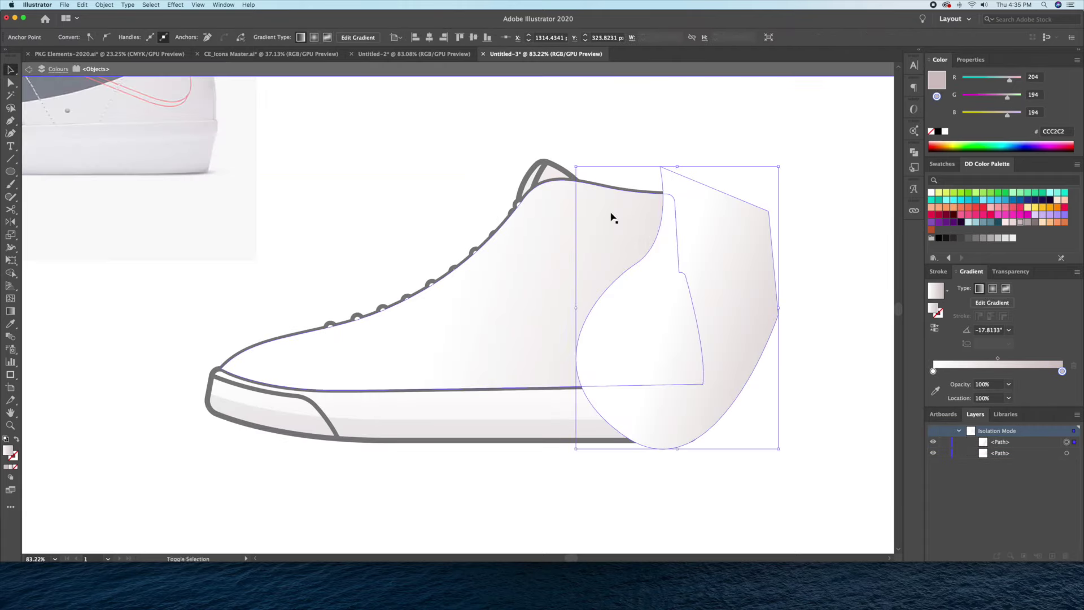
# Fill the heel shading with a darker greyish pink at 10% opacity.
pyautogui.press('Escape')
pyautogui.click(681, 349)
pyautogui.press('i')
pyautogui.click(655, 237)
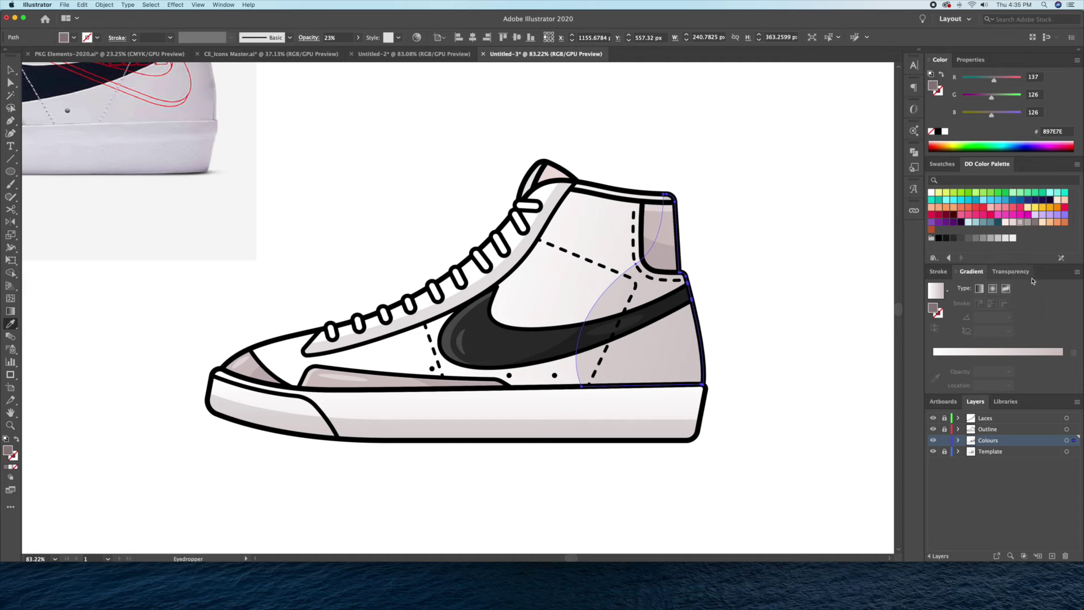
pyautogui.click(1011, 271)
pyautogui.moveTo(1042, 301); pyautogui.dragTo(995, 302)
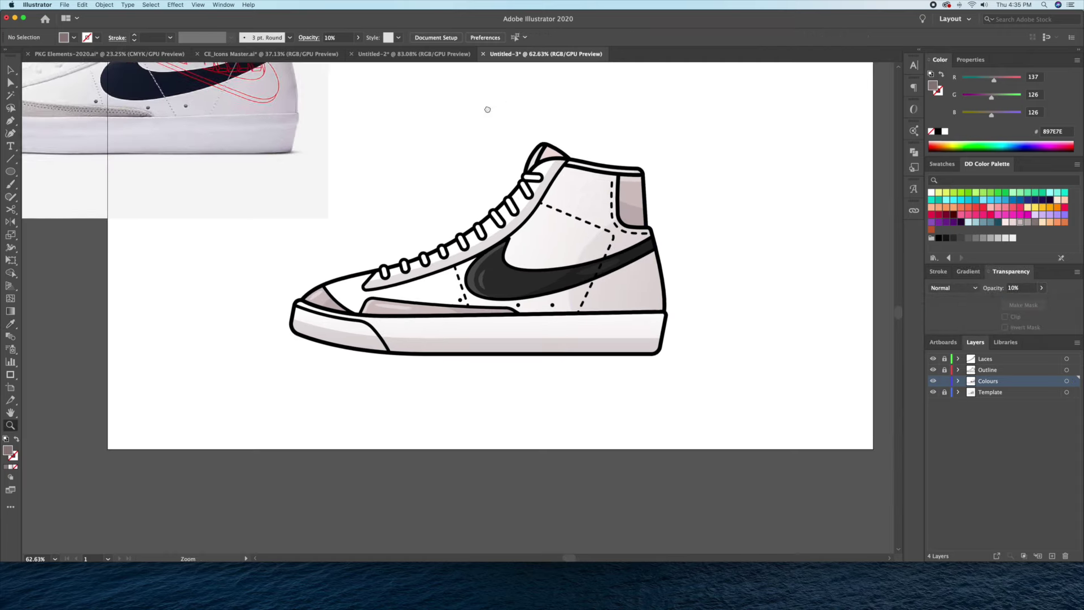
# Draw a sweeping curved shading shape around the back half of the shoe body.
pyautogui.doubleClick(508, 261)
pyautogui.press('z')
pyautogui.click(539, 193)
pyautogui.moveTo(539, 193); pyautogui.dragTo(641, 150)
pyautogui.press('p')
pyautogui.click(594, 148)
pyautogui.moveTo(369, 369); pyautogui.dragTo(576, 341)
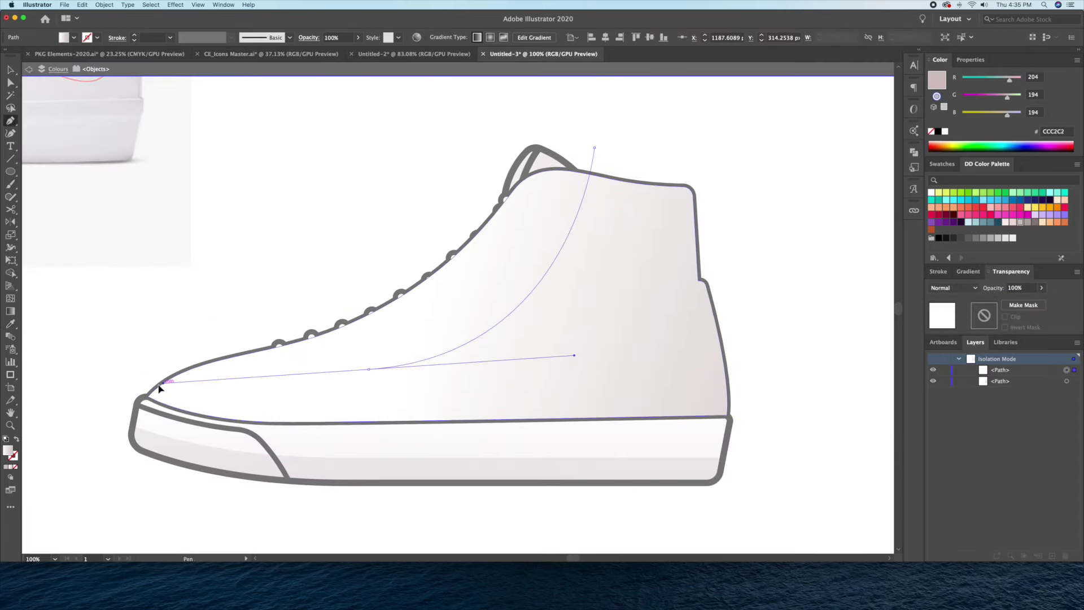
pyautogui.moveTo(274, 479); pyautogui.dragTo(455, 501)
pyautogui.click(612, 511)
pyautogui.click(772, 468)
pyautogui.click(782, 384)
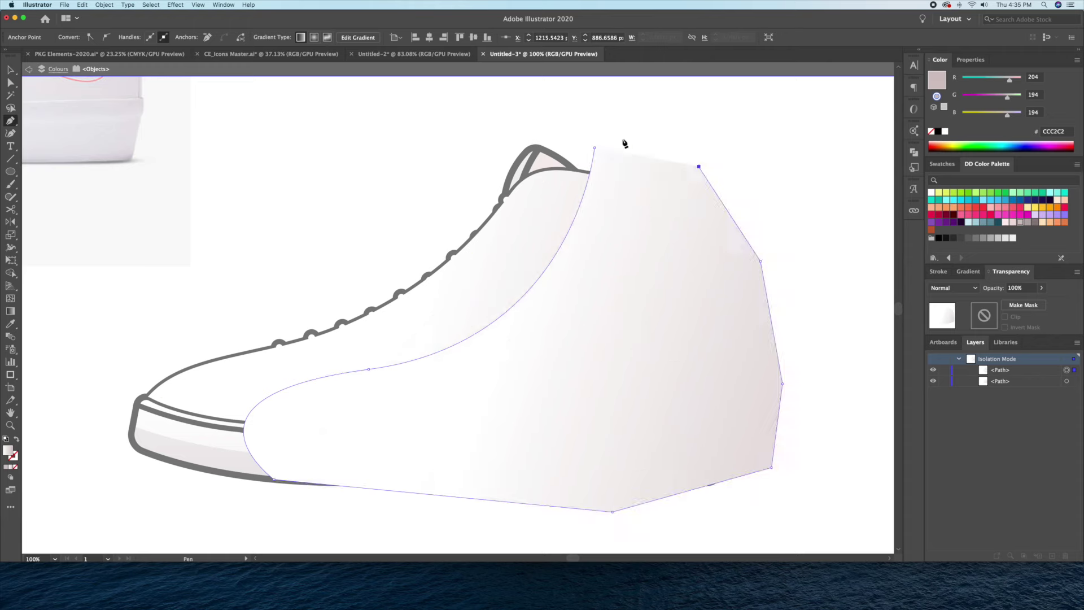
# Trim the shading outside the shoe body with Shape Builder.
pyautogui.click(594, 148)
pyautogui.hotkey('ctrl', 'a')
pyautogui.hotkey('shift', 'm')
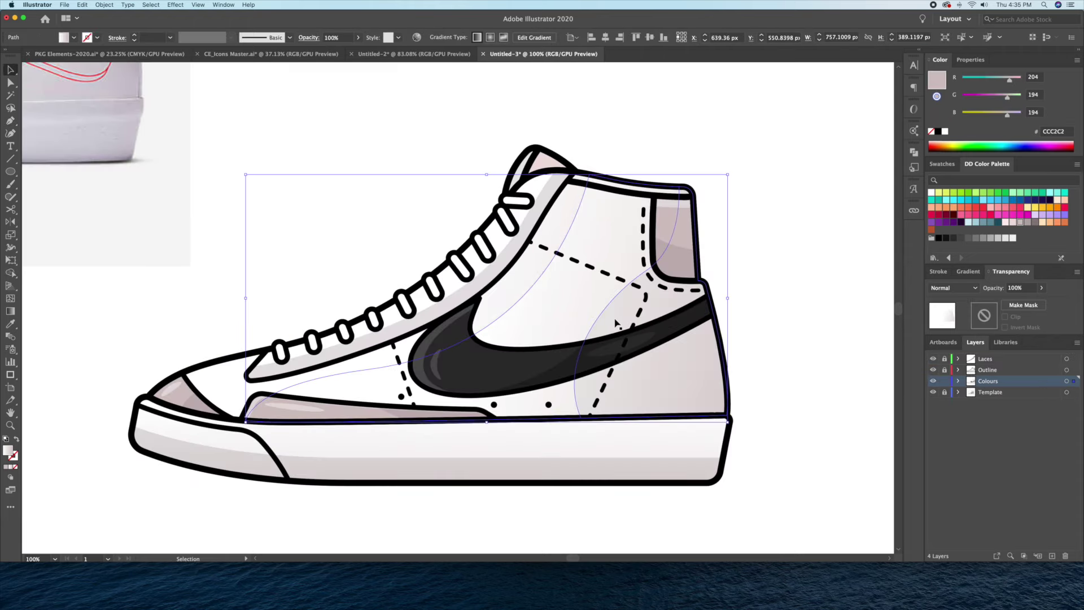
pyautogui.moveTo(254, 169); pyautogui.dragTo(702, 460)
pyautogui.moveTo(12, 175); pyautogui.dragTo(39, 170)
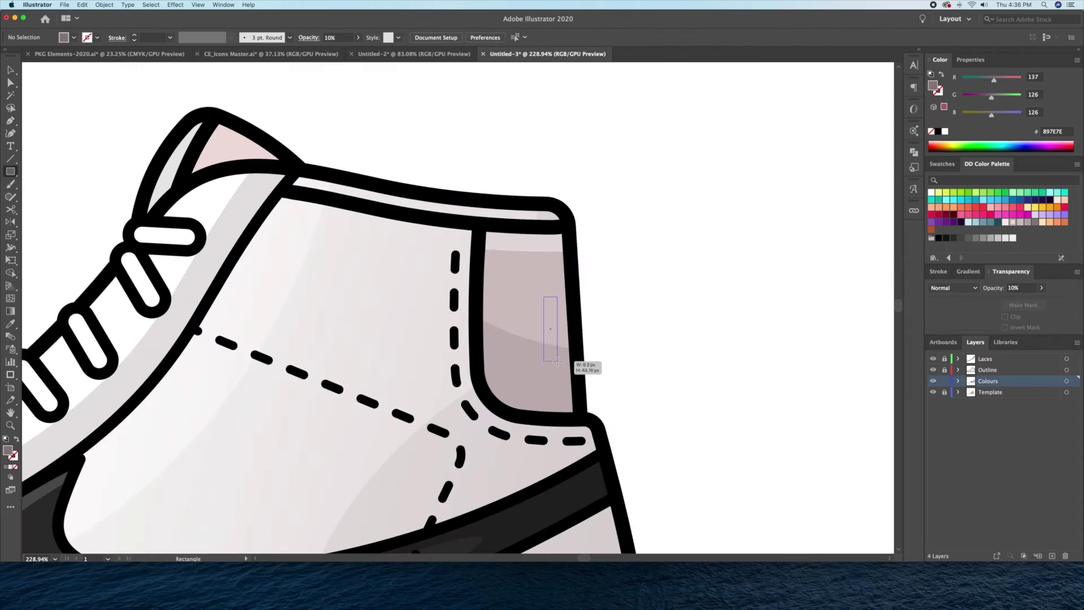
# Draw a thin black bar on the heel tab and tilt it slightly.
pyautogui.moveTo(544, 297); pyautogui.dragTo(557, 361)
pyautogui.press('d')
pyautogui.press('r')
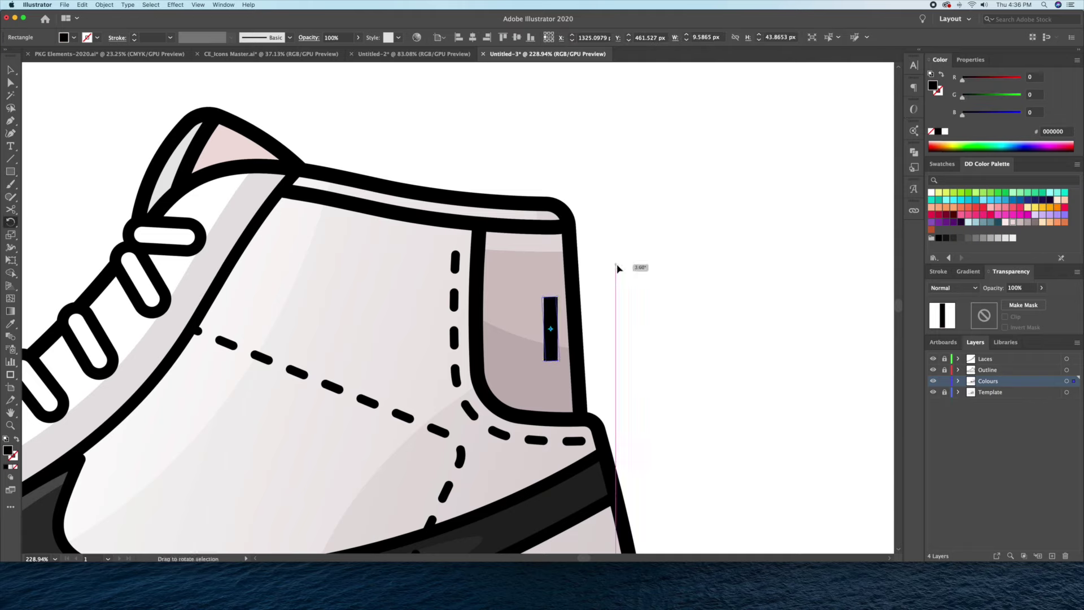
pyautogui.moveTo(617, 268); pyautogui.dragTo(618, 270)
pyautogui.scroll(3, 587, 316)
# Add a diagonal, merge it with the bar, and drag an anchor to form the N.
pyautogui.press('p')
pyautogui.click(525, 257)
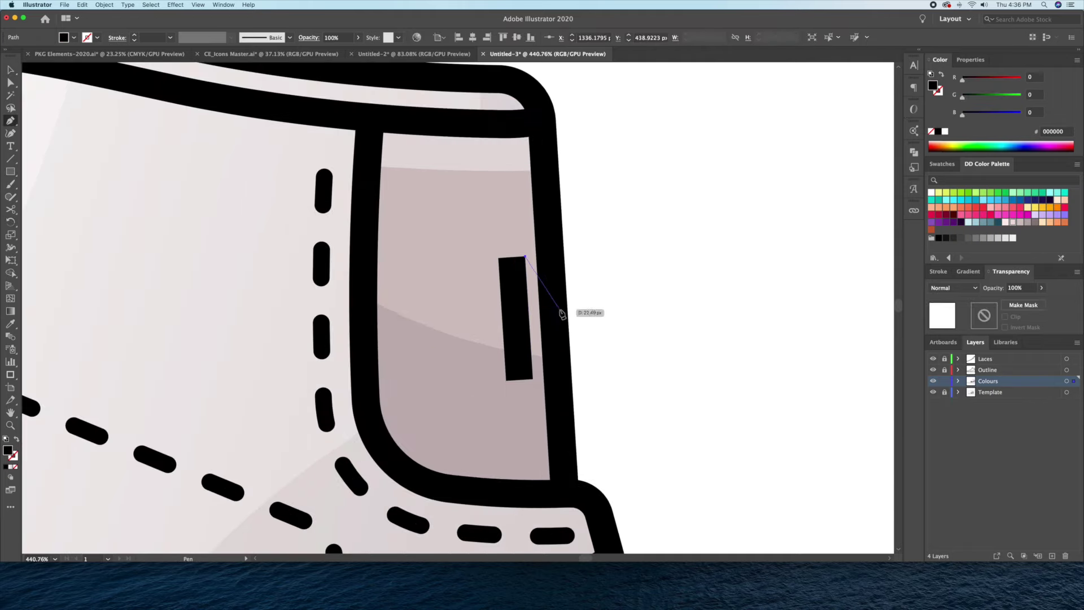
pyautogui.moveTo(558, 310); pyautogui.dragTo(559, 332)
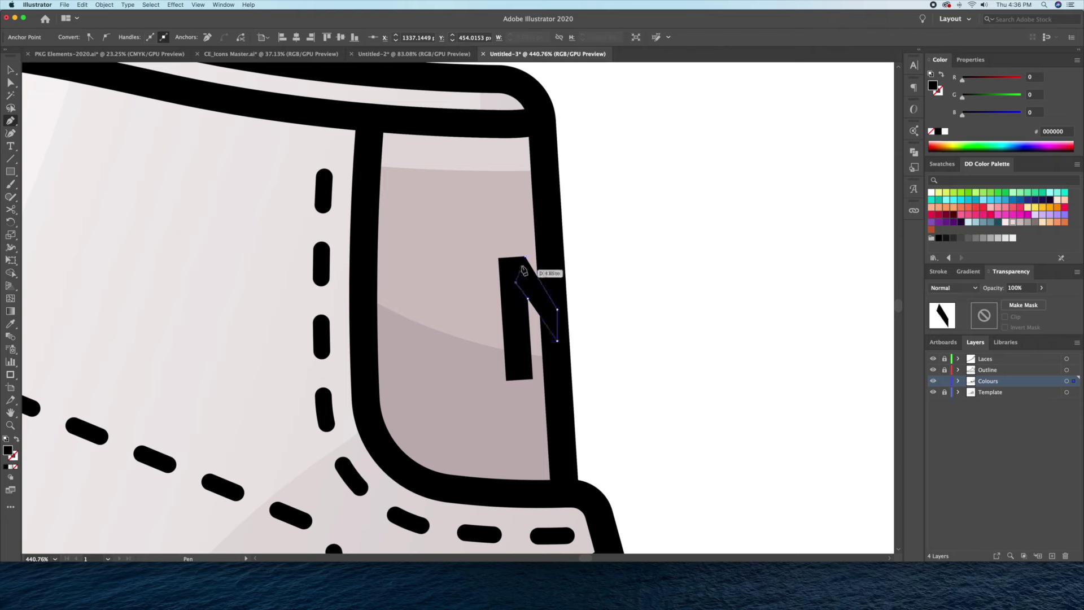
pyautogui.click(525, 257)
pyautogui.click(914, 152)
pyautogui.press('a')
pyautogui.click(528, 302)
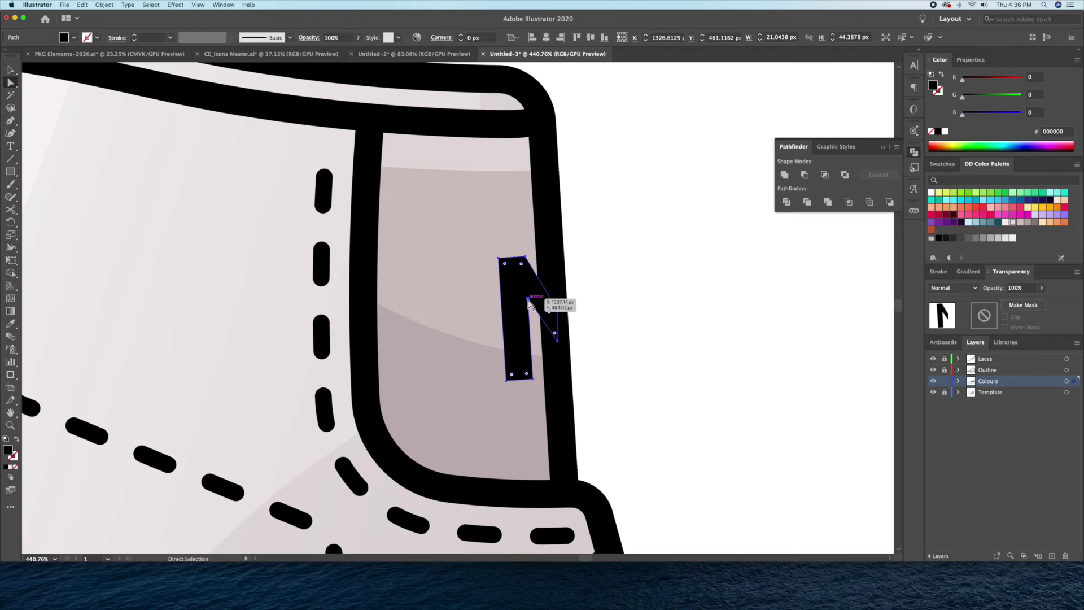
pyautogui.moveTo(528, 302); pyautogui.dragTo(544, 309)
pyautogui.click(697, 363)
# Zoom out to the whole shoe, then isolate the tongue and zoom to its top.
pyautogui.press('z')
pyautogui.moveTo(697, 363); pyautogui.dragTo(686, 344)
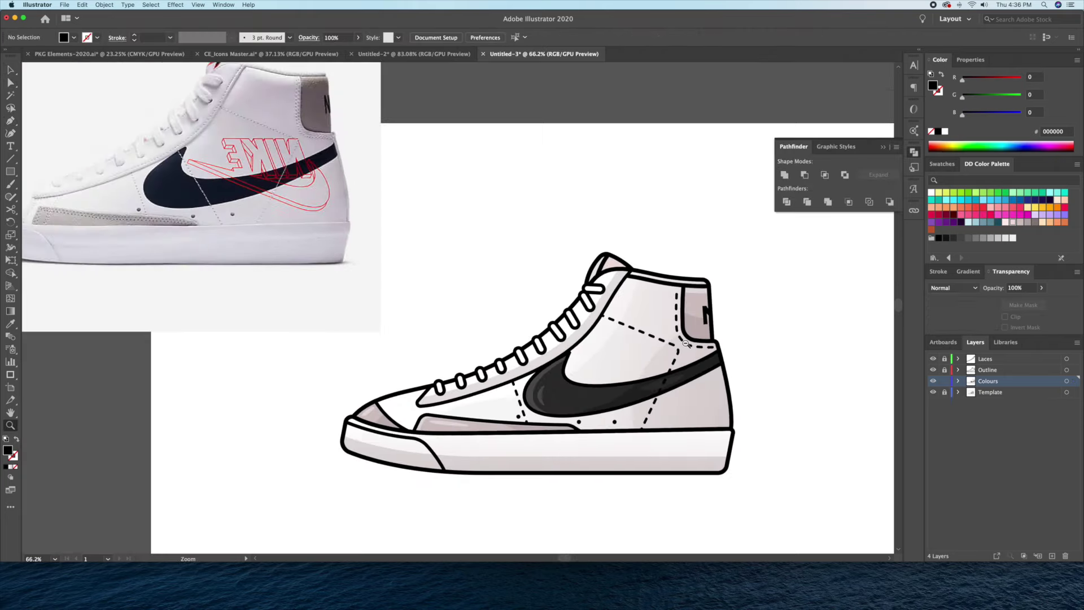
pyautogui.press('v')
pyautogui.doubleClick(602, 259)
pyautogui.moveTo(687, 344)
pyautogui.mouseDown()
pyautogui.moveTo(603, 259)
pyautogui.moveTo(464, 282)
pyautogui.mouseUp()
# Draw a thick black line on the tongue, taper it, and outline the stroke.
pyautogui.click(368, 289)
pyautogui.click(397, 296)
pyautogui.click(438, 273)
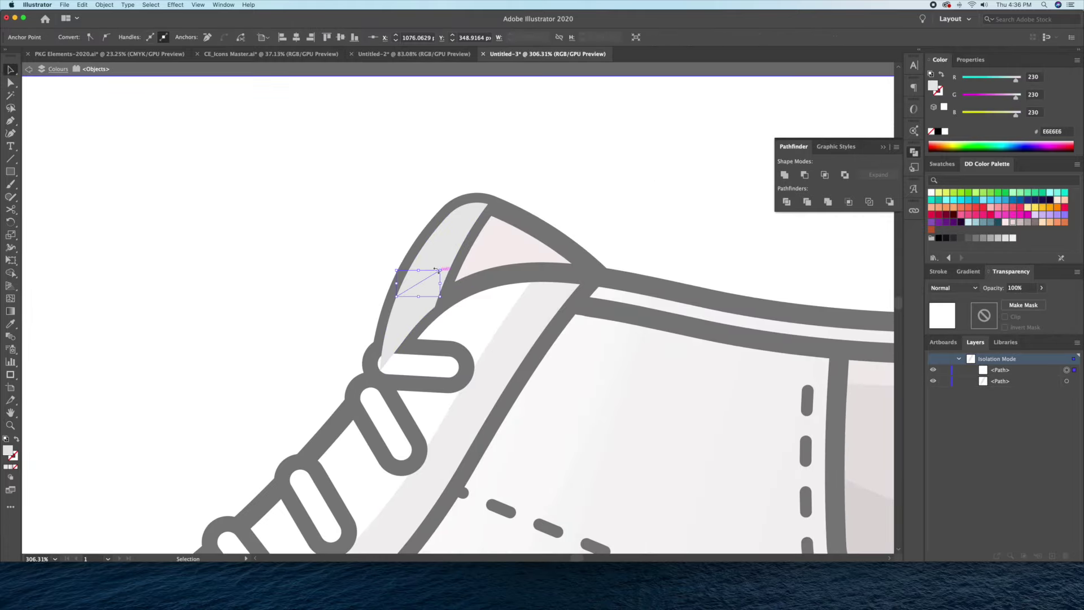
pyautogui.click(582, 294)
pyautogui.hotkey('shift', 'w')
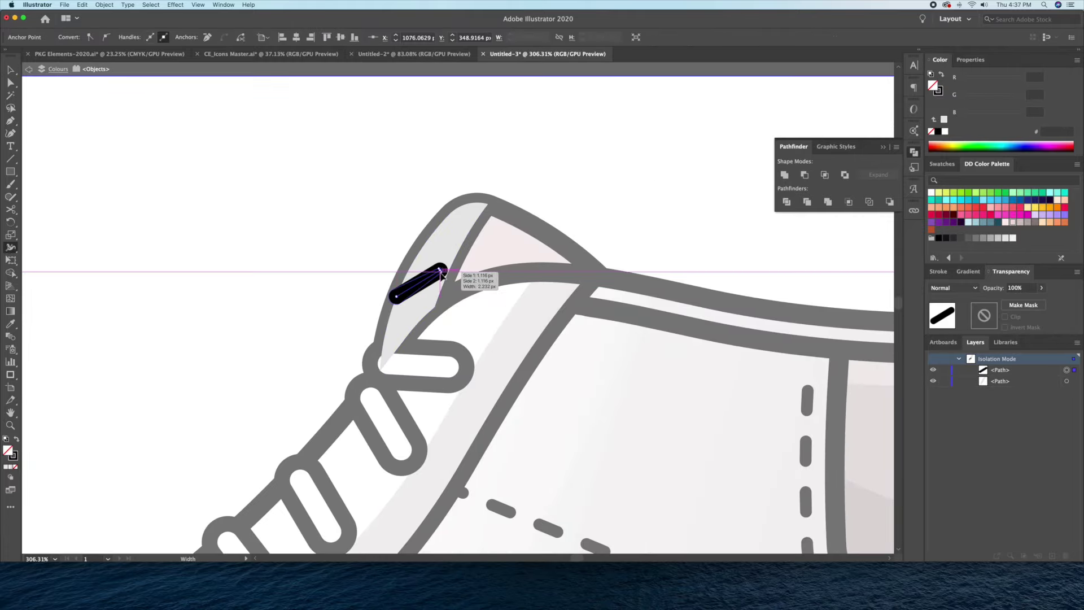
pyautogui.hotkey('shift', '`')
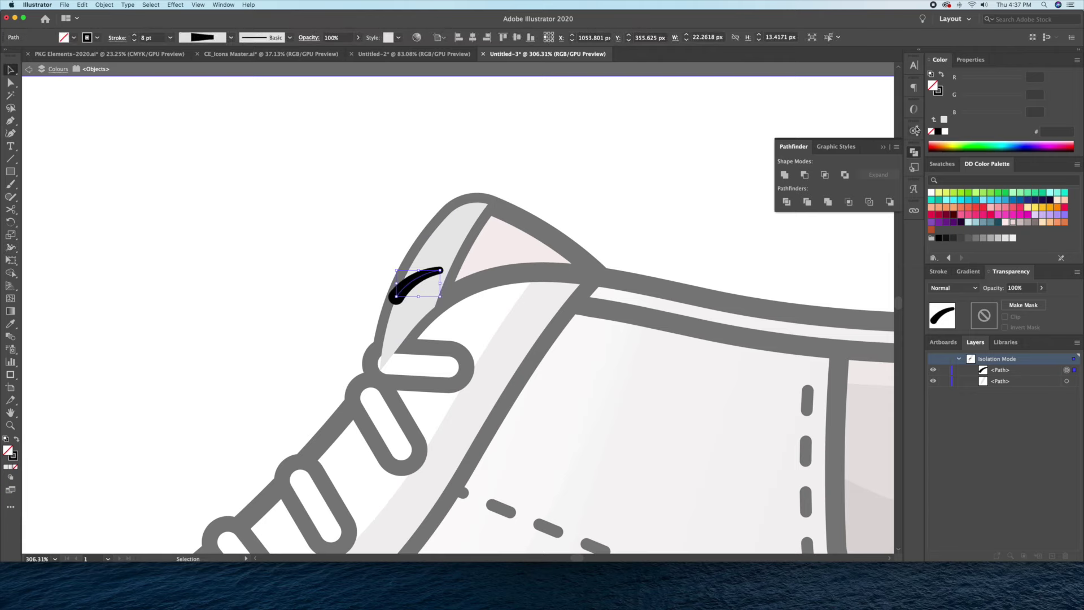
pyautogui.click(105, 4)
pyautogui.click(220, 214)
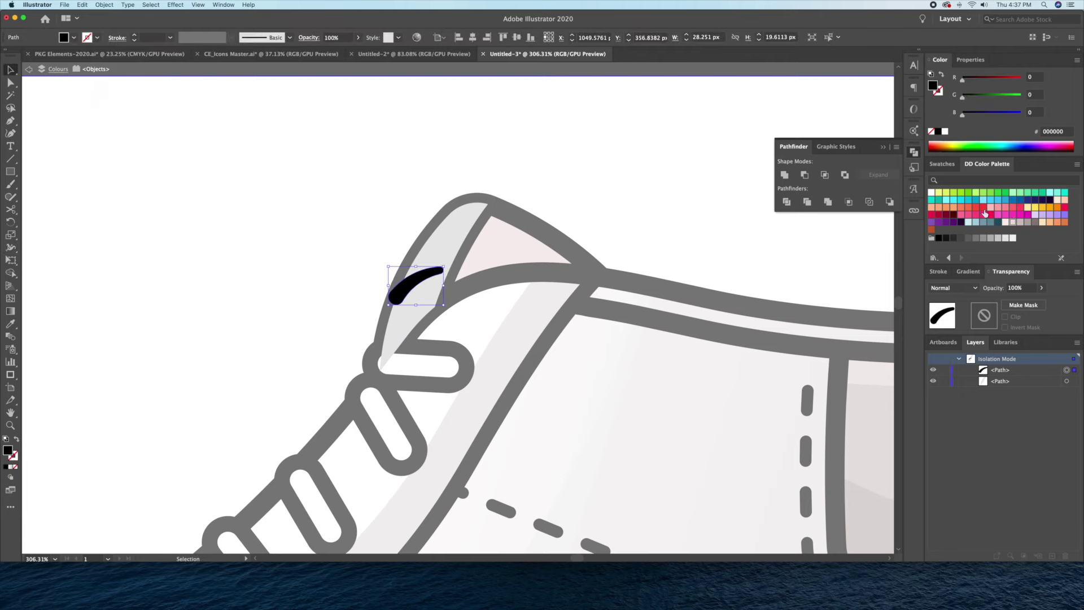
# Duplicate the white highlight oval further along the sole.
pyautogui.doubleClick(55, 91)
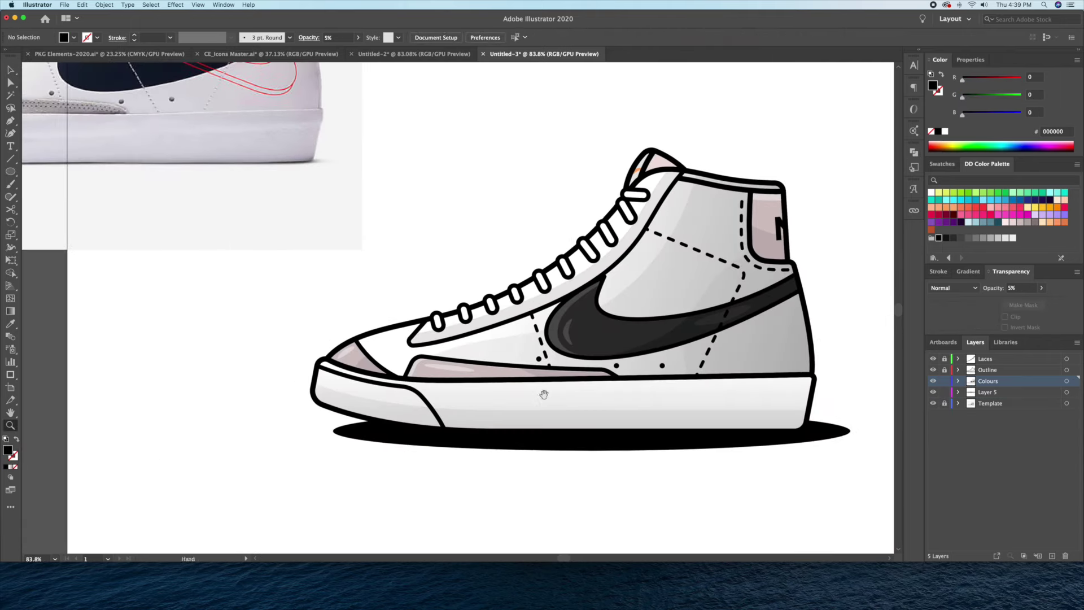
pyautogui.moveTo(544, 406); pyautogui.dragTo(782, 408)
pyautogui.press('v')
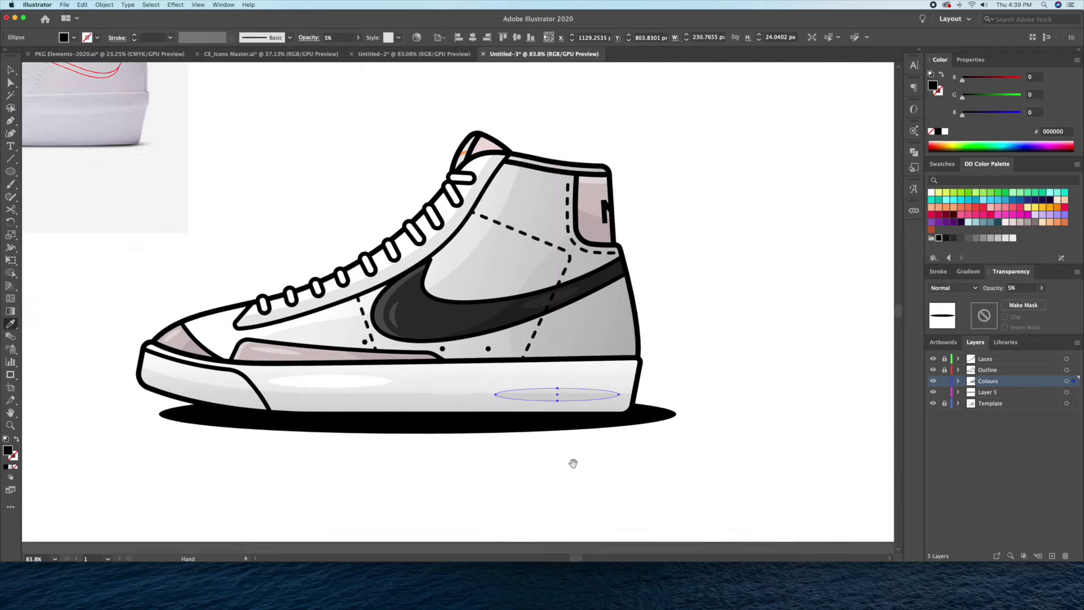
pyautogui.scroll(5, 610, 395)
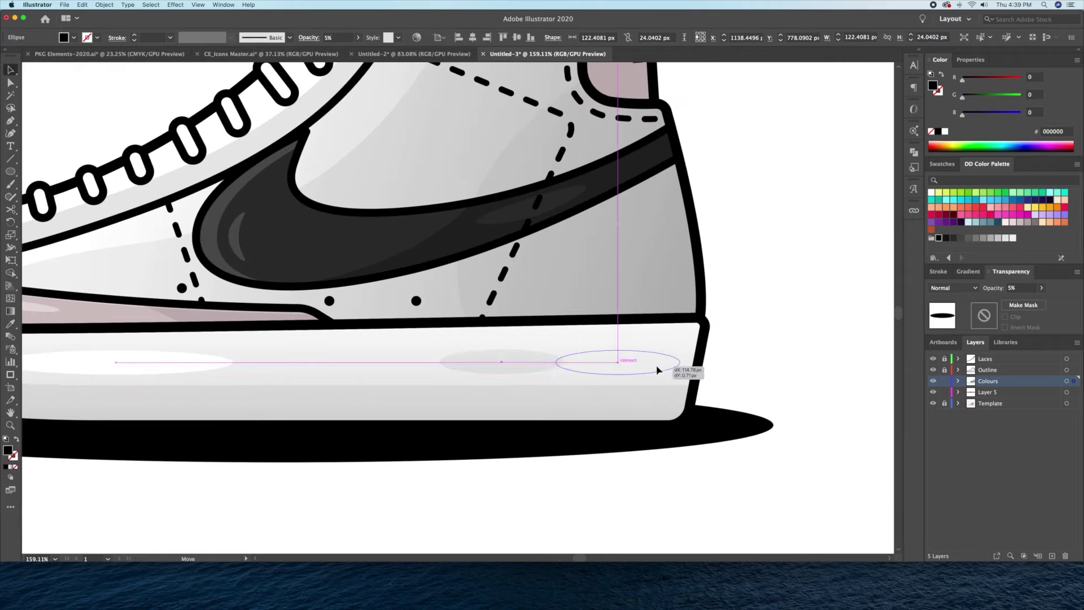
pyautogui.hscroll(-5, 650, 370)
pyautogui.click(485, 379)
pyautogui.scroll(-2, 542, 371)
pyautogui.hscroll(5, 542, 371)
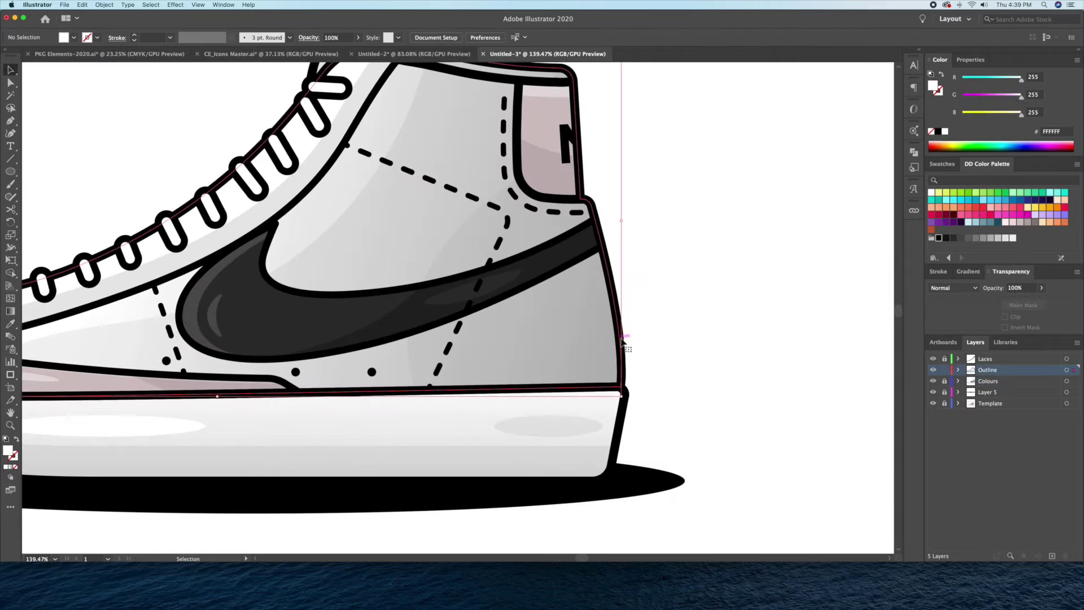
# Create an inward offset path of the shoe outline and delete its unwanted segments.
pyautogui.doubleClick(619, 316)
pyautogui.click(104, 5)
pyautogui.click(208, 222)
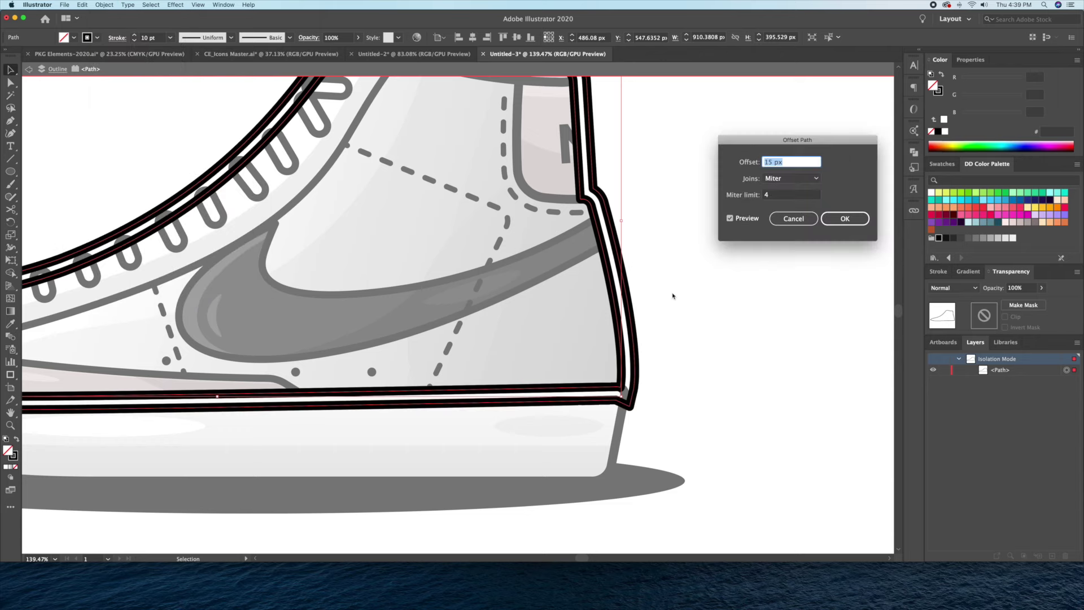
pyautogui.click(844, 219)
pyautogui.press('a')
pyautogui.click(576, 237)
pyautogui.press('Delete')
pyautogui.moveTo(240, 368); pyautogui.dragTo(270, 366)
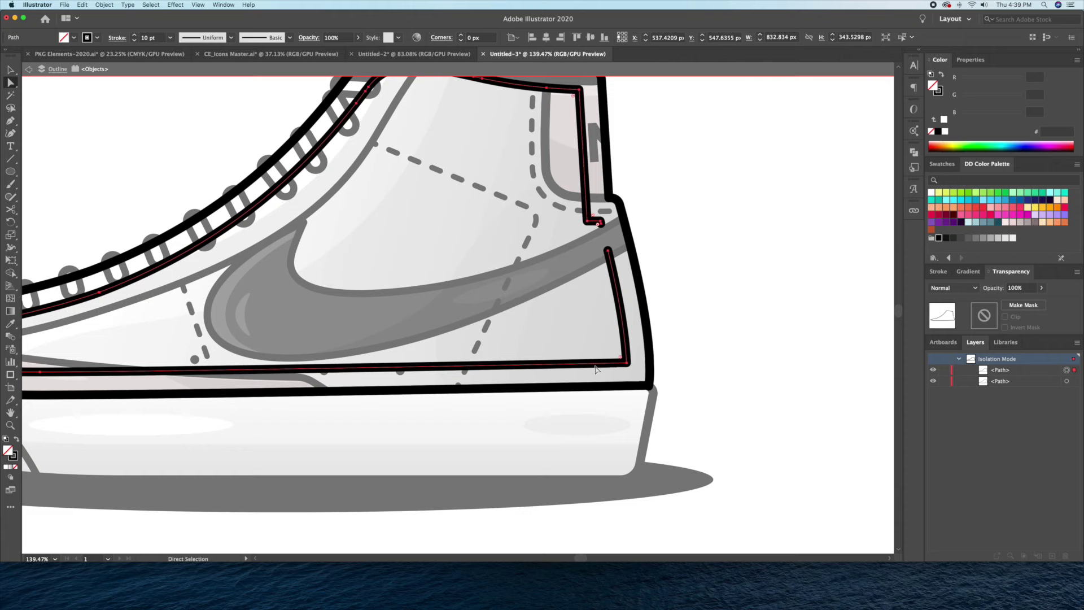
pyautogui.click(627, 362)
pyautogui.press('Delete')
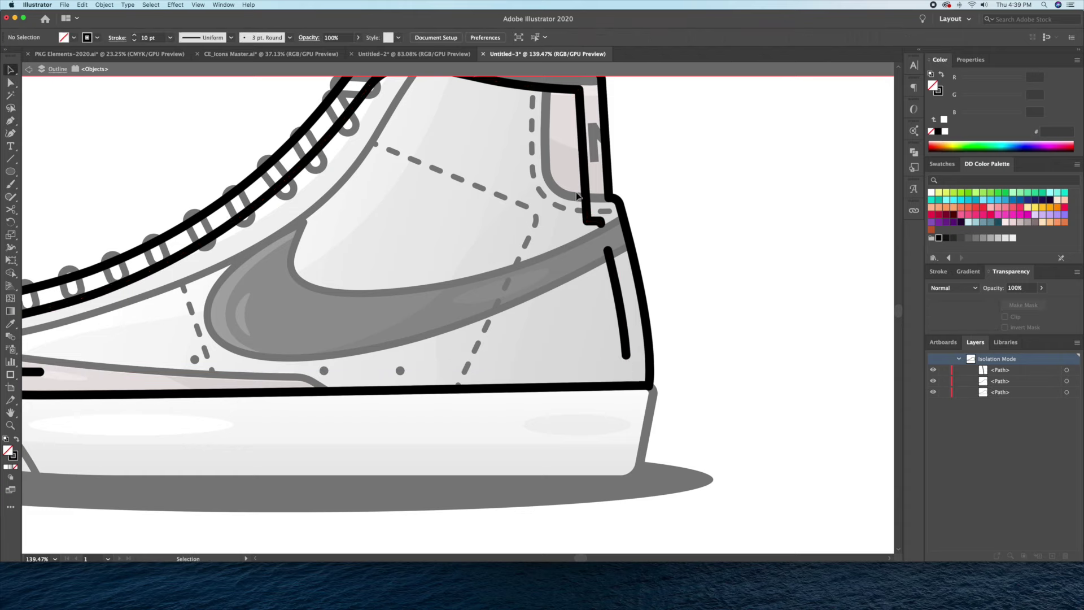
pyautogui.press('v')
# Taper the inner heel line with the Width tool and outline the stroke.
pyautogui.click(617, 288)
pyautogui.hotkey('shift', 'w')
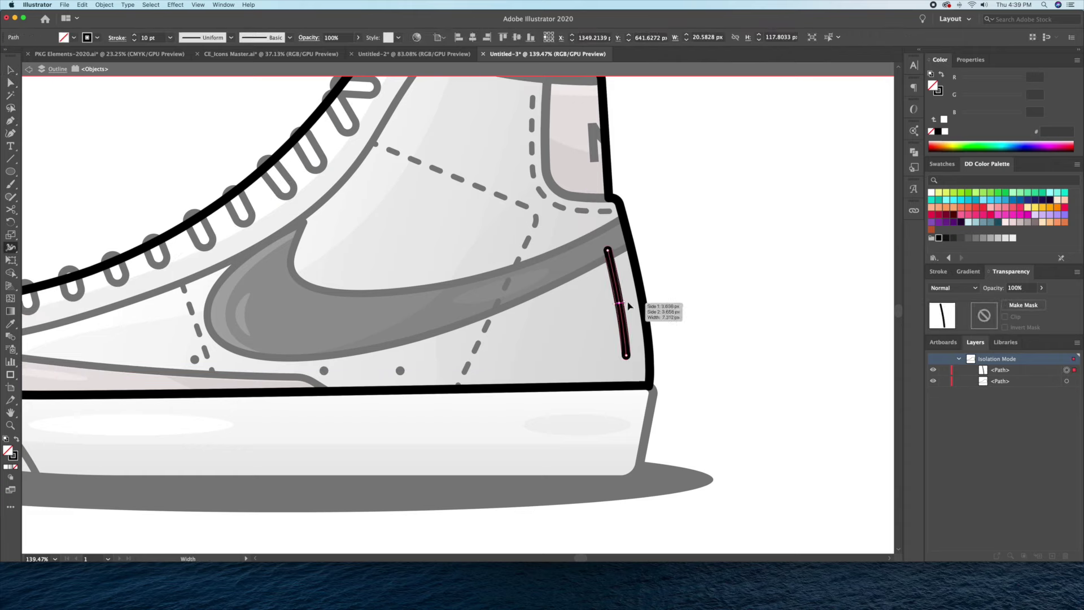
pyautogui.moveTo(617, 303); pyautogui.dragTo(627, 302)
pyautogui.press('v')
pyautogui.click(104, 4)
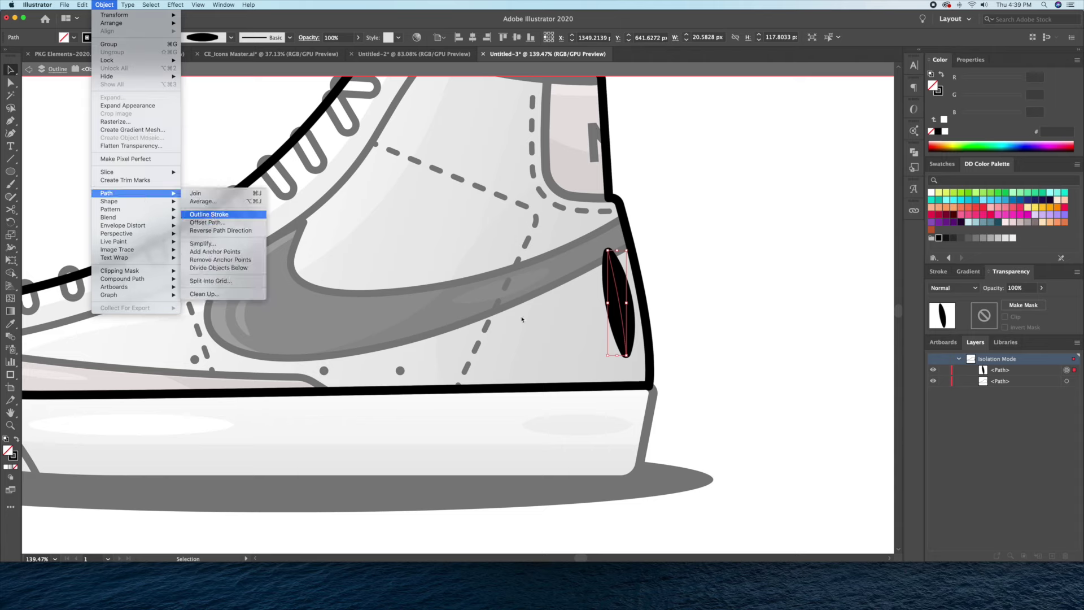
pyautogui.click(209, 215)
pyautogui.press('0')
pyautogui.press('3')
# Set the heel shading to 10% opacity and nudge it into position.
pyautogui.doubleClick(725, 313)
pyautogui.moveTo(624, 322); pyautogui.dragTo(620, 335)
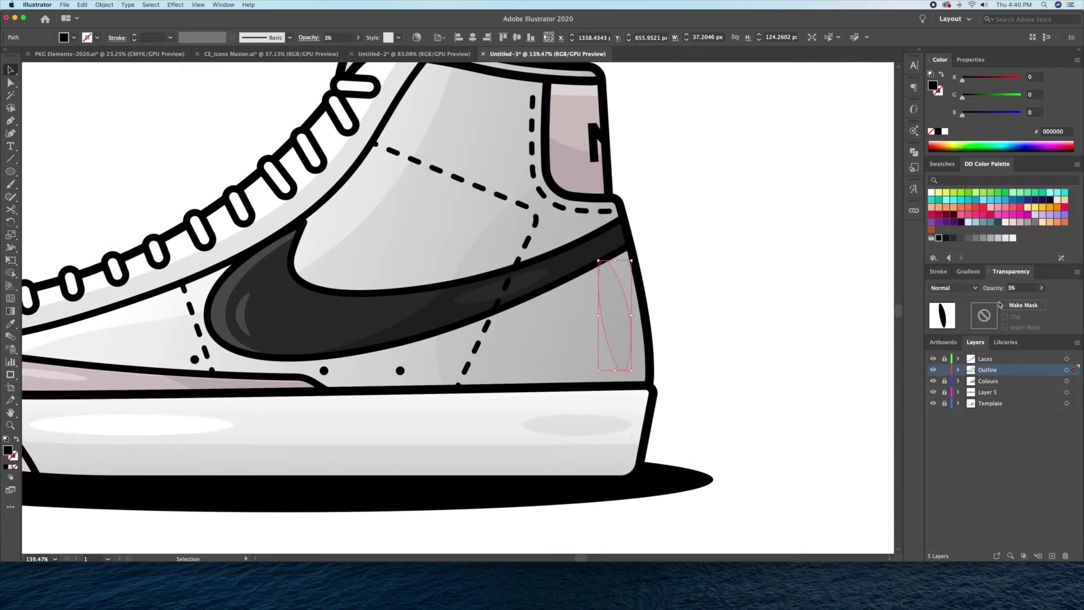
pyautogui.click(1017, 287)
pyautogui.write('10')
pyautogui.click(703, 270)
pyautogui.hotkey('ctrl', '0')
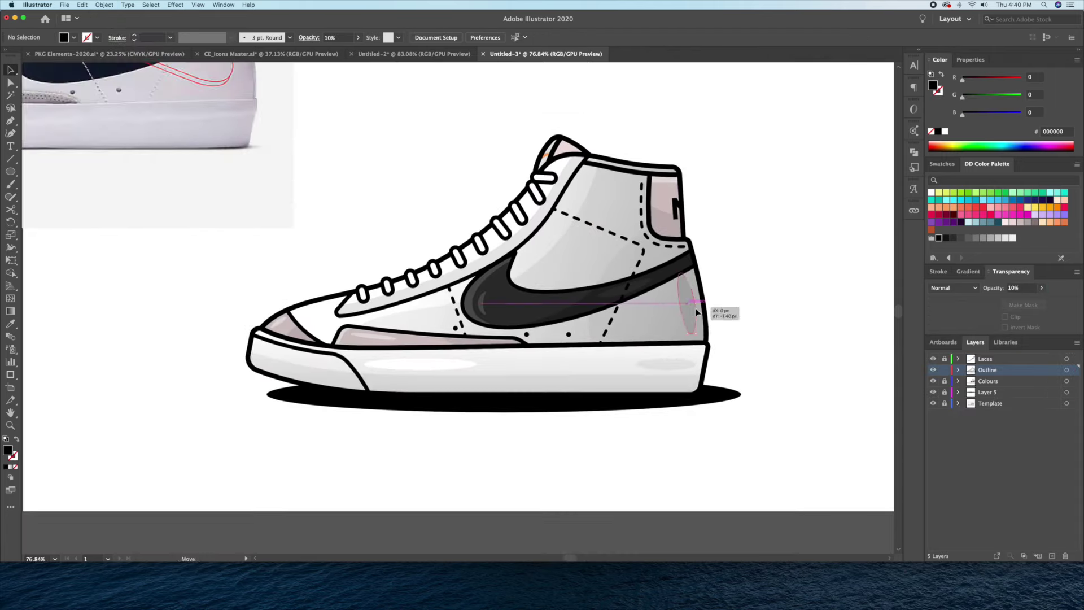
pyautogui.moveTo(694, 312); pyautogui.dragTo(694, 310)
pyautogui.scroll(5, 718, 212)
pyautogui.scroll(-2, 621, 186)
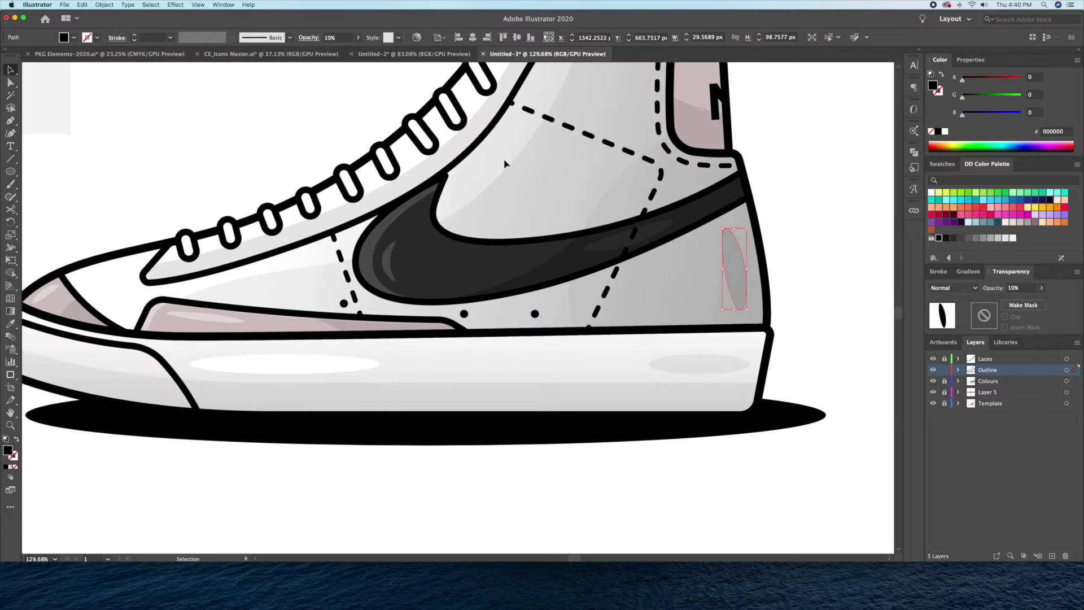
pyautogui.hscroll(-5, 505, 164)
# Draw a small toe ellipse and give it the light grey fill.
pyautogui.press('l')
pyautogui.moveTo(275, 292); pyautogui.dragTo(285, 322)
pyautogui.press('i')
pyautogui.click(530, 328)
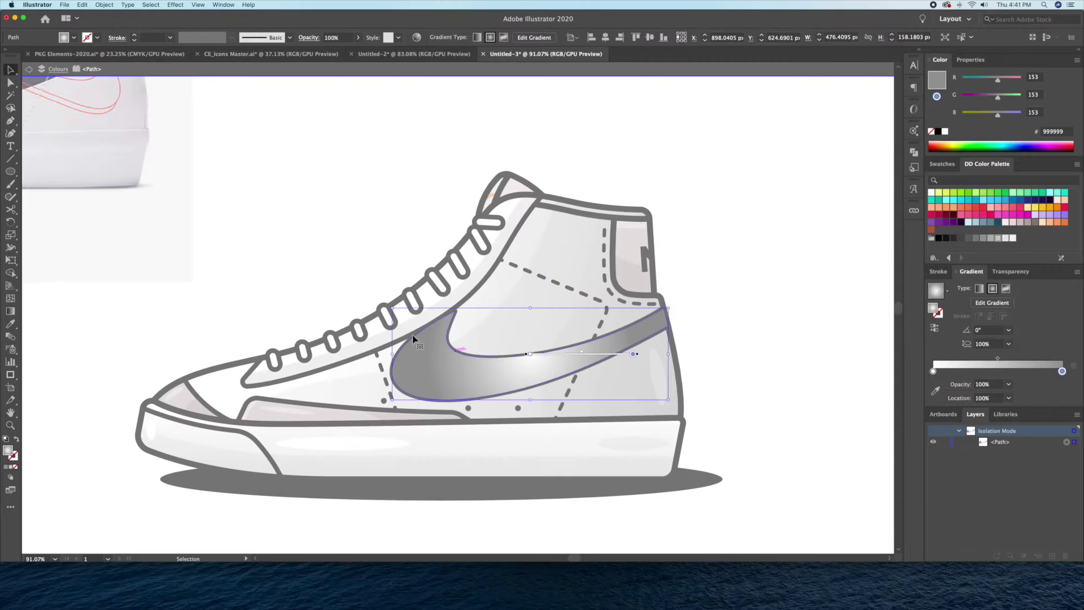
# Apply a diagonal dark grey-to-black gradient across the swoosh.
pyautogui.press('g')
pyautogui.moveTo(408, 324); pyautogui.dragTo(606, 417)
pyautogui.moveTo(934, 362); pyautogui.dragTo(934, 359)
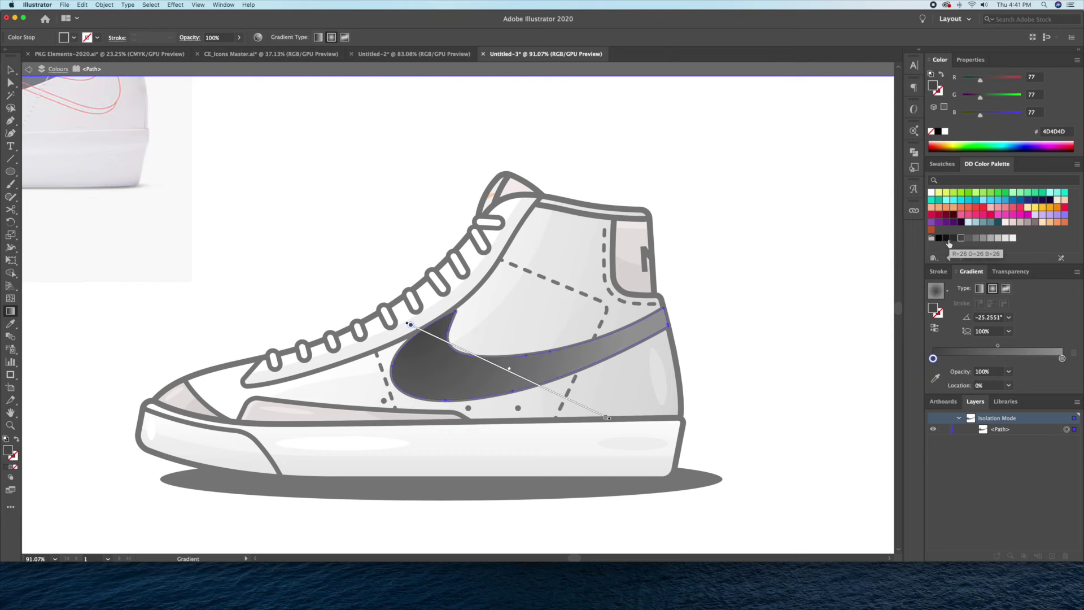
pyautogui.press('v')
pyautogui.moveTo(1062, 371); pyautogui.dragTo(1036, 372)
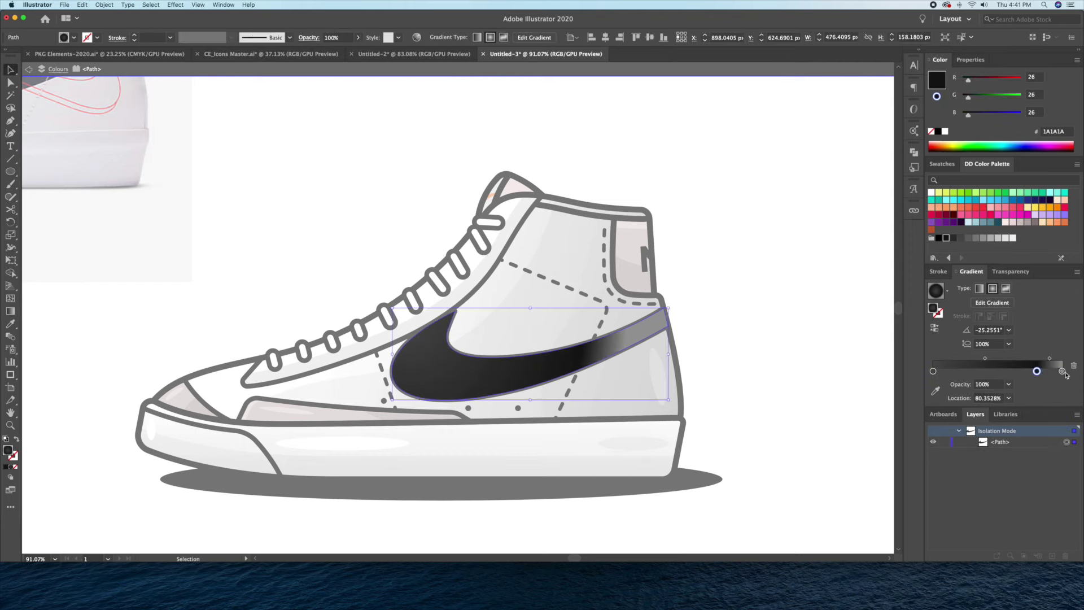
pyautogui.doubleClick(758, 347)
# Create an inset offset path following the laces panel outline.
pyautogui.scroll(3, 573, 418)
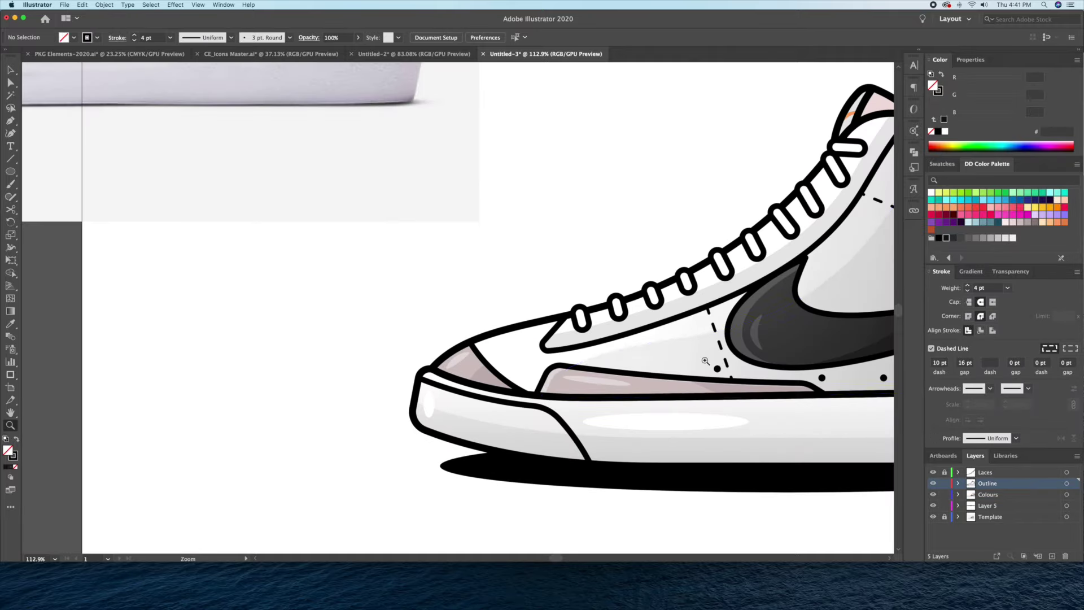
pyautogui.press('p')
pyautogui.click(544, 350)
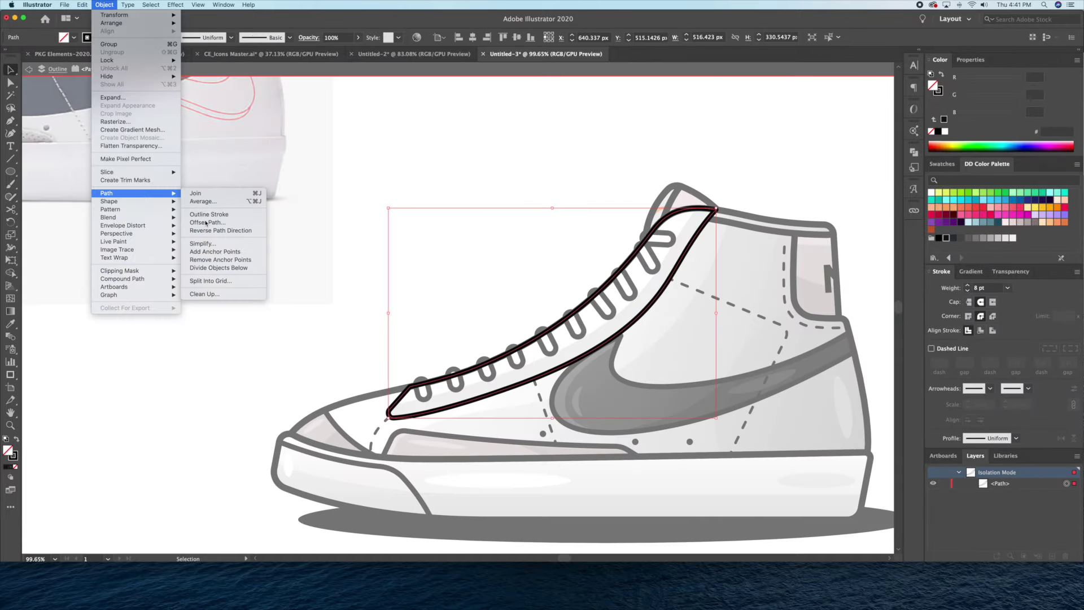
pyautogui.click(206, 222)
pyautogui.press('Return')
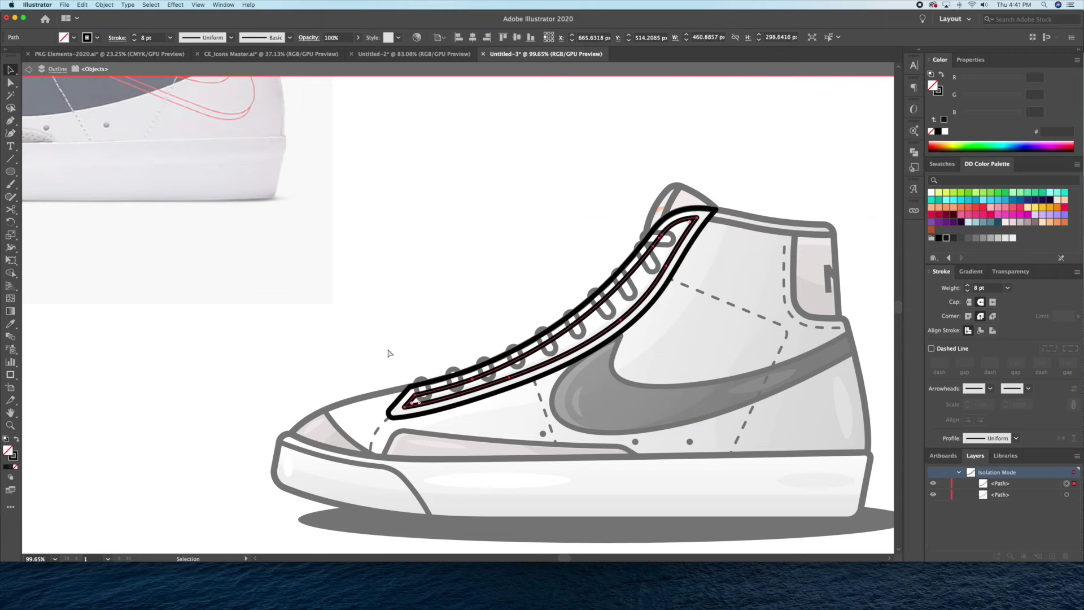
pyautogui.click(636, 274)
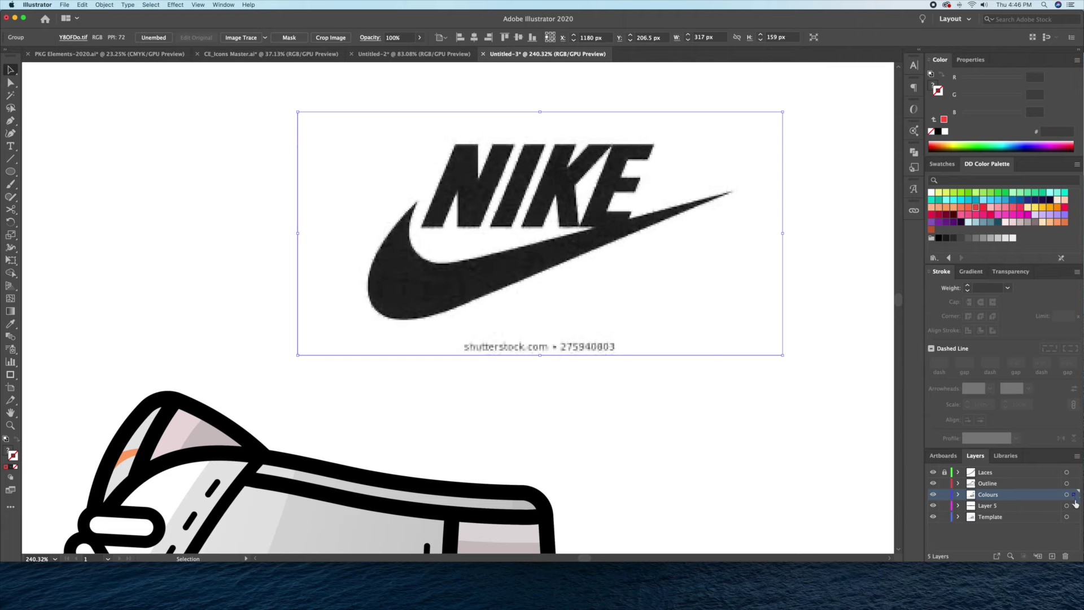
# Move the NIKE logo image to a Template layer set to dim.
pyautogui.moveTo(1076, 504); pyautogui.dragTo(1076, 516)
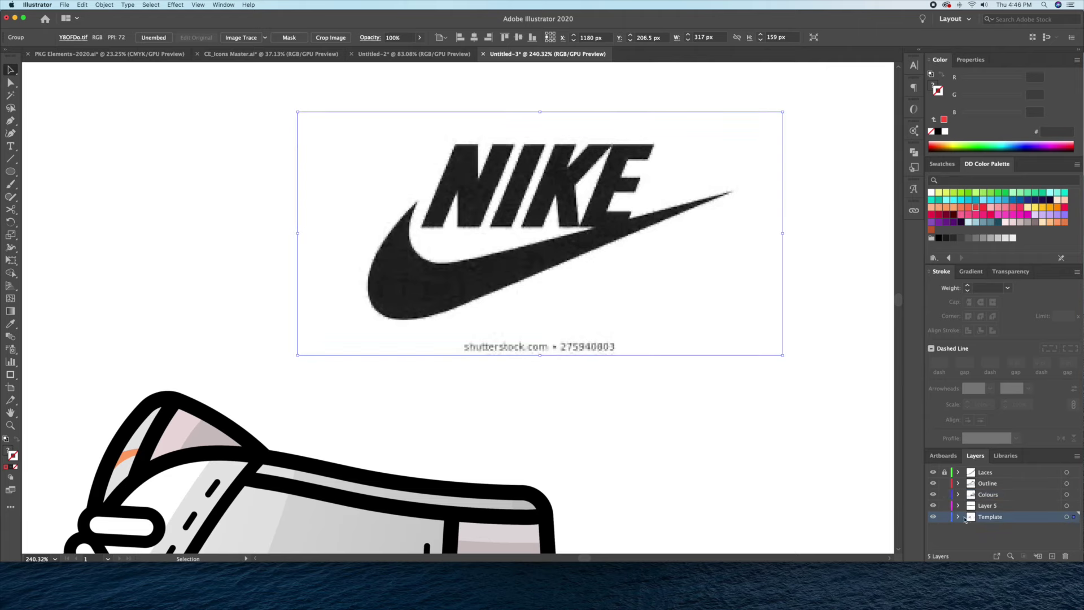
pyautogui.doubleClick(1016, 517)
pyautogui.click(472, 396)
pyautogui.click(576, 429)
pyautogui.press('z')
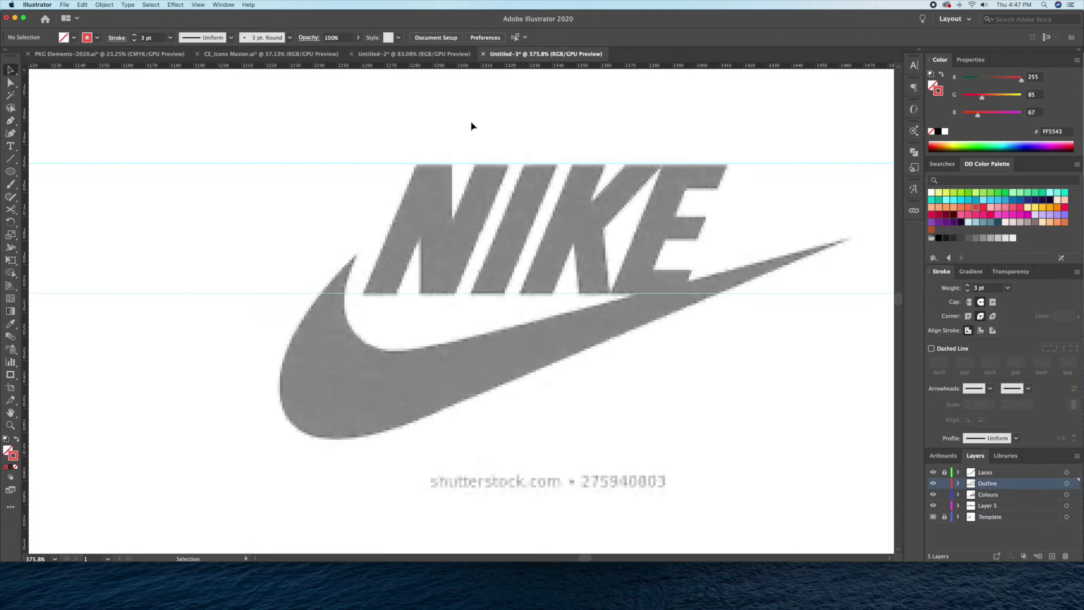
# Trace the letter N as a closed Pen outline over the reference.
pyautogui.click(363, 293)
pyautogui.click(417, 163)
pyautogui.click(453, 216)
pyautogui.click(477, 164)
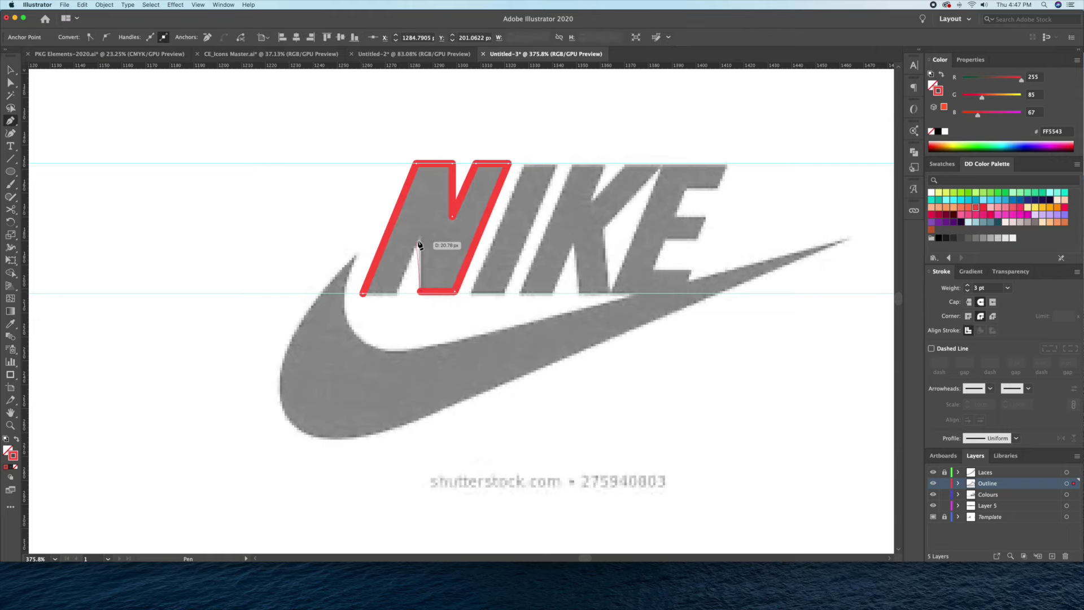
pyautogui.click(364, 294)
pyautogui.press('v')
# Build the letter I from a slanted rectangle and copy it as another stroke.
pyautogui.hscroll(3, 376, 205)
pyautogui.moveTo(11, 172); pyautogui.dragTo(45, 170)
pyautogui.moveTo(498, 308); pyautogui.dragTo(499, 308)
pyautogui.press('a')
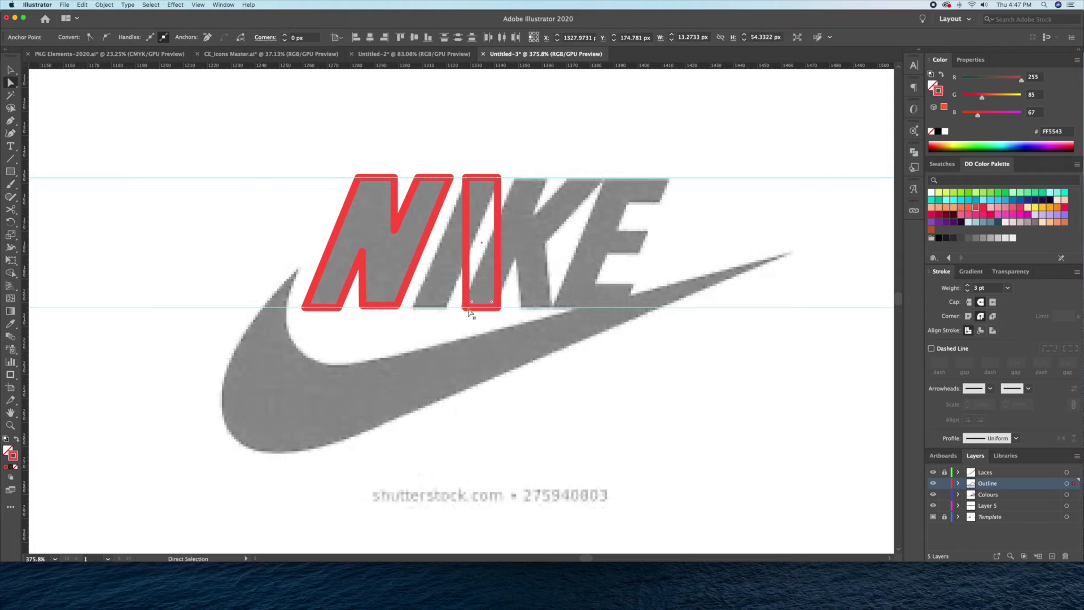
pyautogui.moveTo(411, 310); pyautogui.dragTo(410, 310)
pyautogui.press('v')
pyautogui.click(545, 133)
pyautogui.hscroll(3, 412, 225)
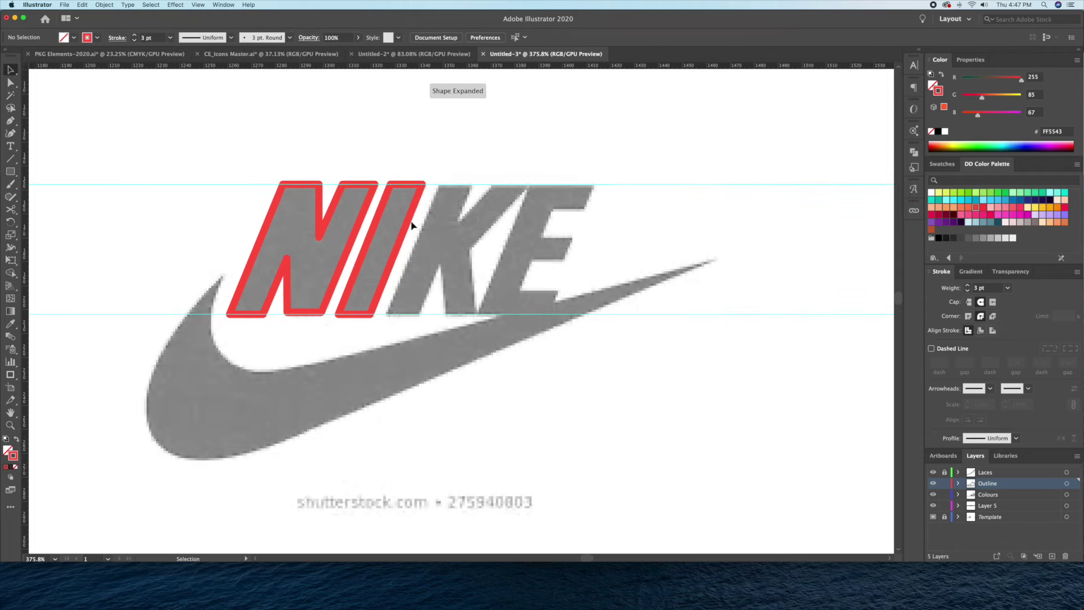
pyautogui.moveTo(455, 229); pyautogui.dragTo(460, 229)
pyautogui.scroll(2, 490, 190)
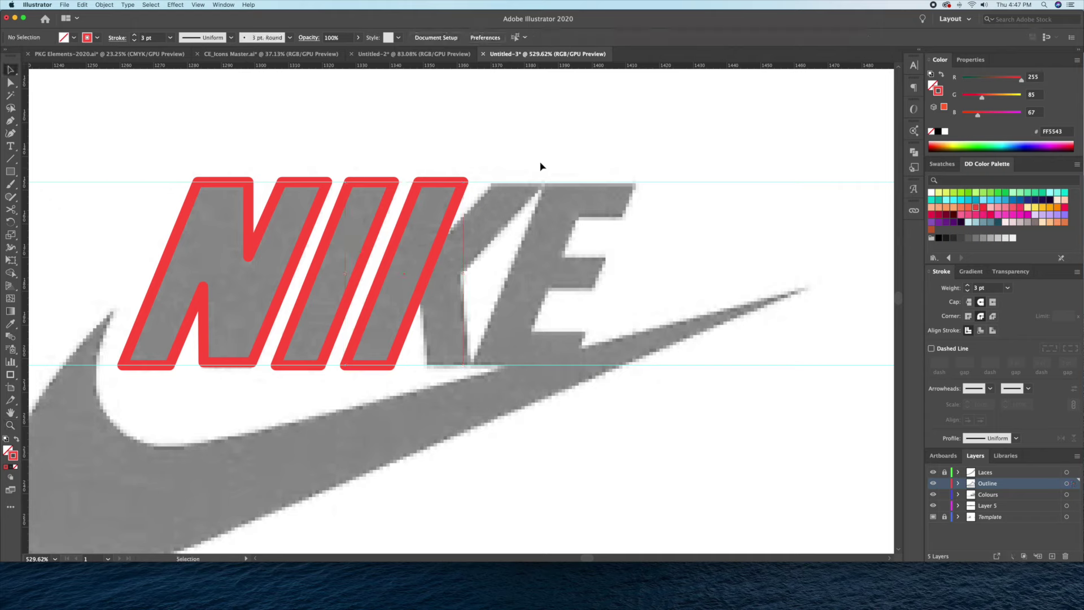
# Trace the letter K as a closed Pen outline, stem and arms.
pyautogui.click(419, 295)
pyautogui.click(428, 362)
pyautogui.click(469, 362)
pyautogui.click(462, 271)
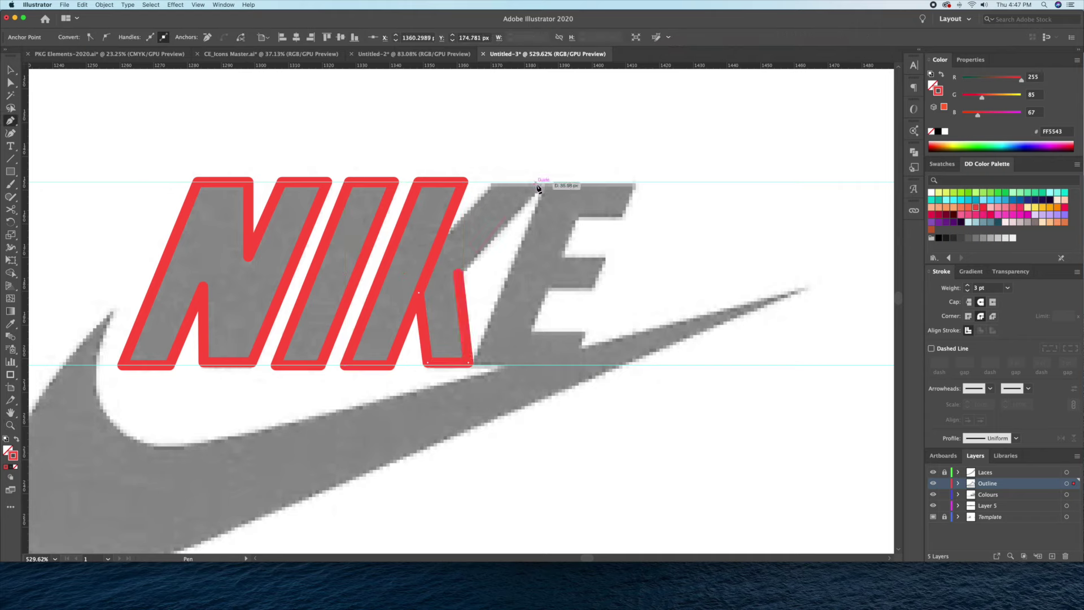
pyautogui.click(544, 182)
pyautogui.click(490, 181)
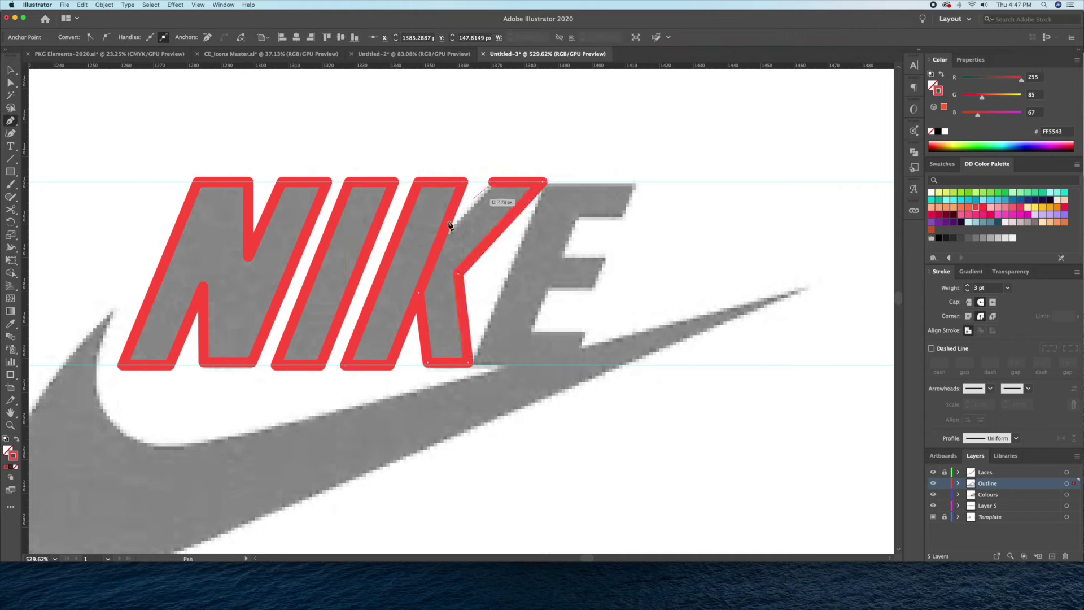
pyautogui.click(423, 292)
pyautogui.hotkey('ctrl', 'shift', 'F9')
# Build the E from copied bars for its top, middle and bottom arms.
pyautogui.press('v')
pyautogui.click(561, 150)
pyautogui.hscroll(3, 524, 188)
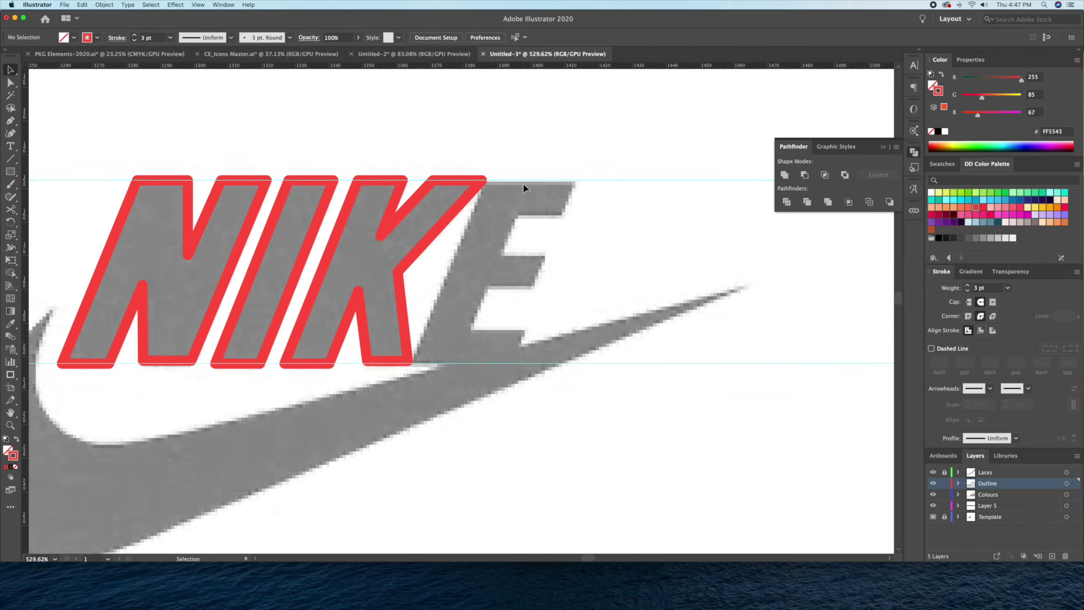
pyautogui.moveTo(322, 216)
pyautogui.mouseDown()
pyautogui.moveTo(520, 226)
pyautogui.moveTo(580, 216)
pyautogui.mouseUp()
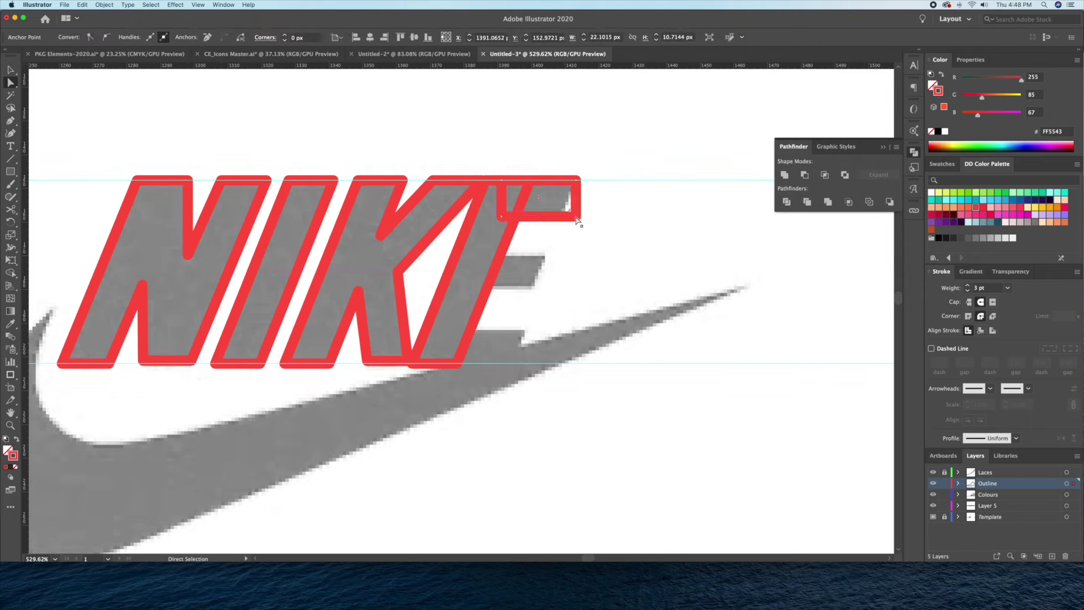
pyautogui.press('v')
pyautogui.moveTo(556, 285); pyautogui.dragTo(554, 294)
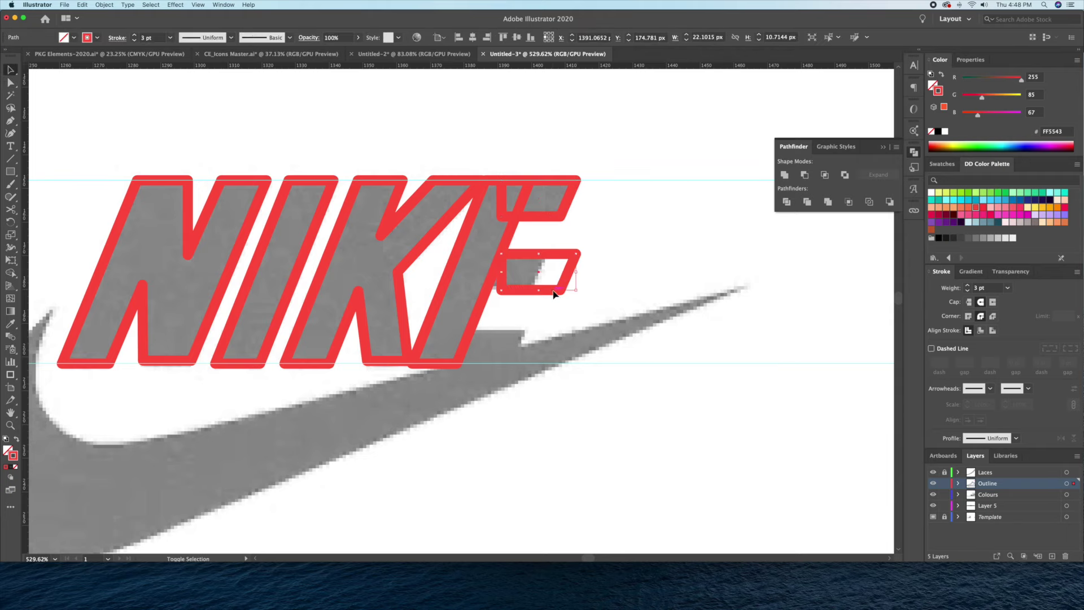
pyautogui.moveTo(516, 370); pyautogui.dragTo(515, 367)
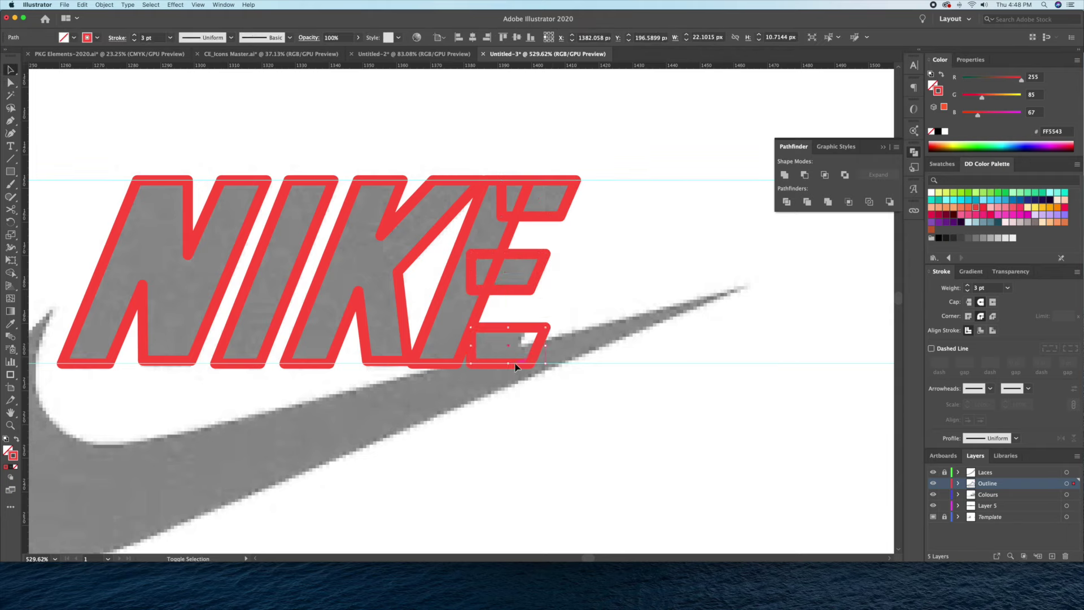
pyautogui.click(441, 362)
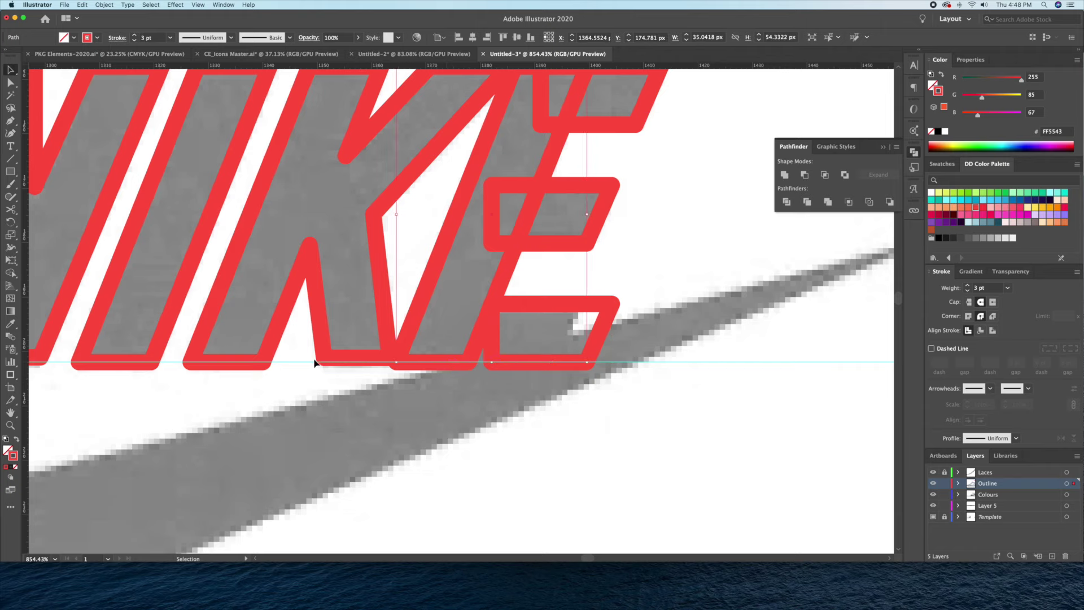
pyautogui.press('super+shift+a')
# Align the K to the baseline and fill all NIKE letter outlines white.
pyautogui.moveTo(389, 355); pyautogui.dragTo(325, 366)
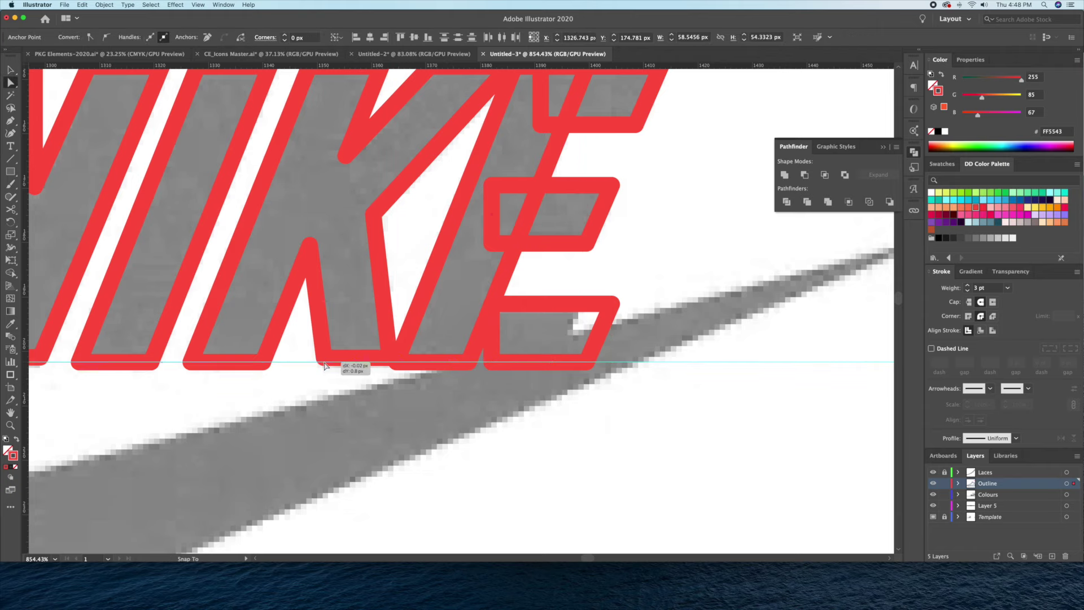
pyautogui.press('v')
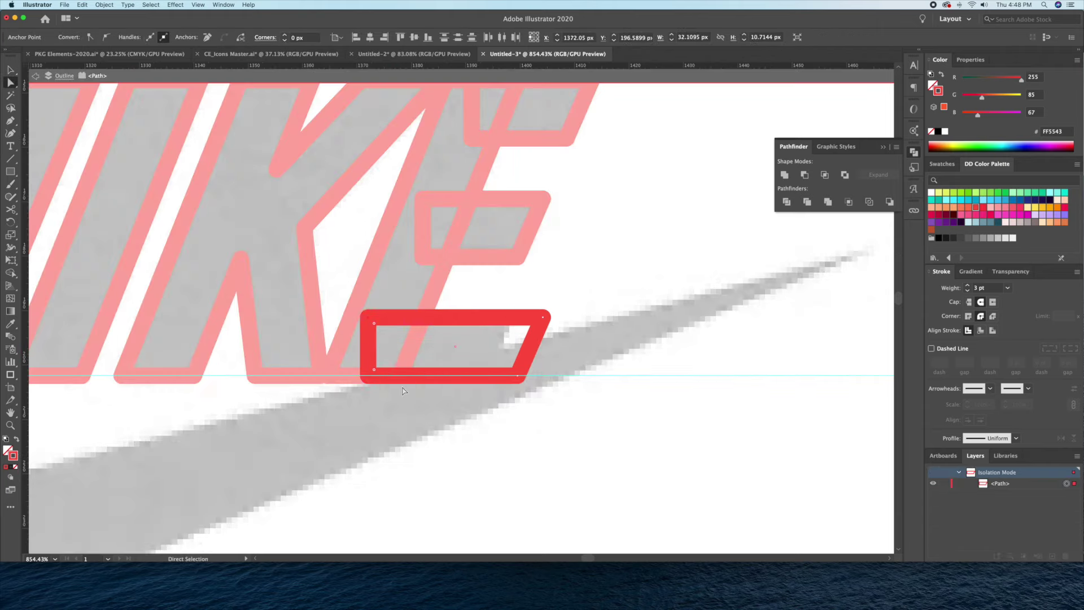
pyautogui.moveTo(556, 270); pyautogui.dragTo(520, 200)
pyautogui.scroll(-5, 676, 186)
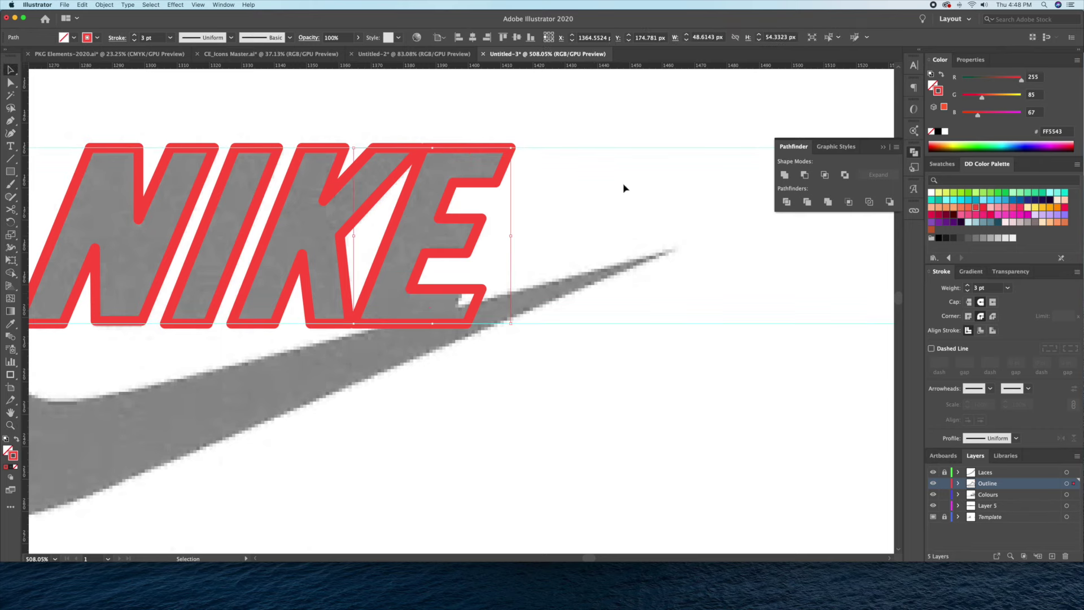
pyautogui.click(588, 214)
pyautogui.moveTo(582, 217); pyautogui.dragTo(580, 209)
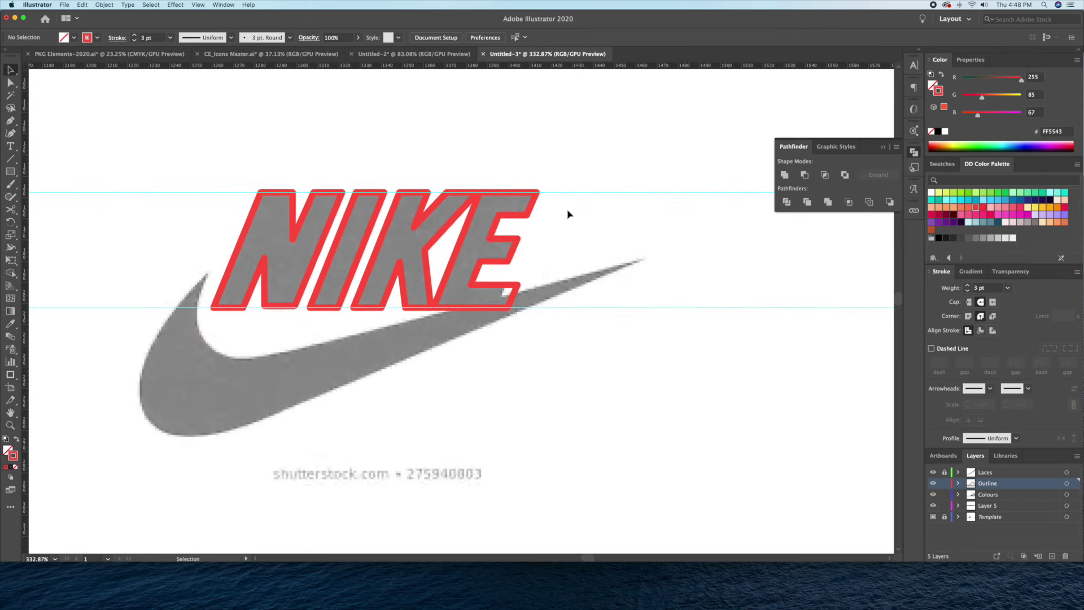
pyautogui.moveTo(333, 195); pyautogui.dragTo(549, 292)
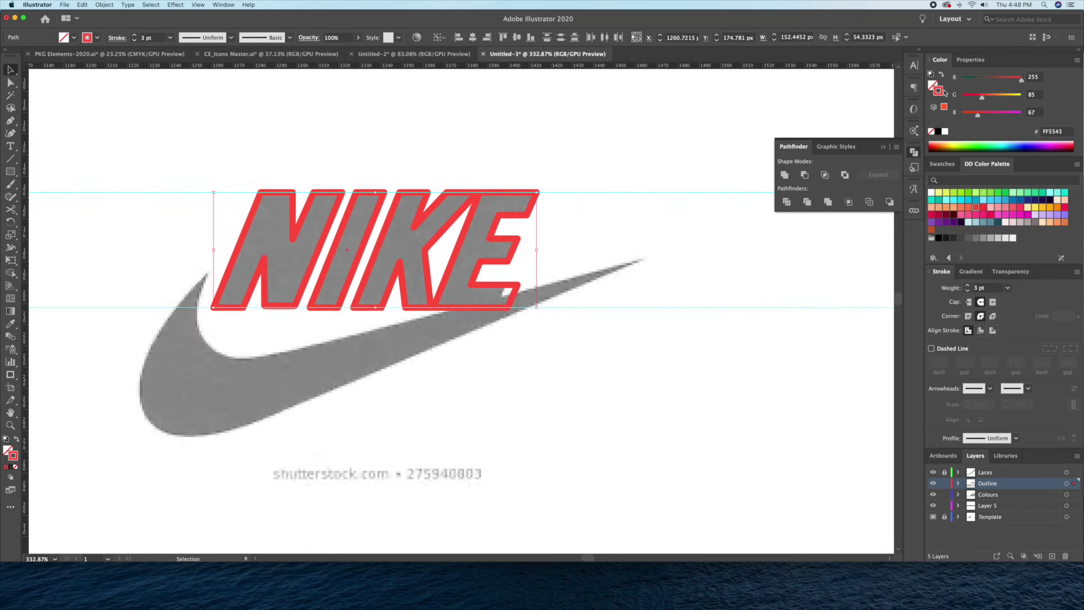
pyautogui.scroll(1, 553, 326)
pyautogui.press('a')
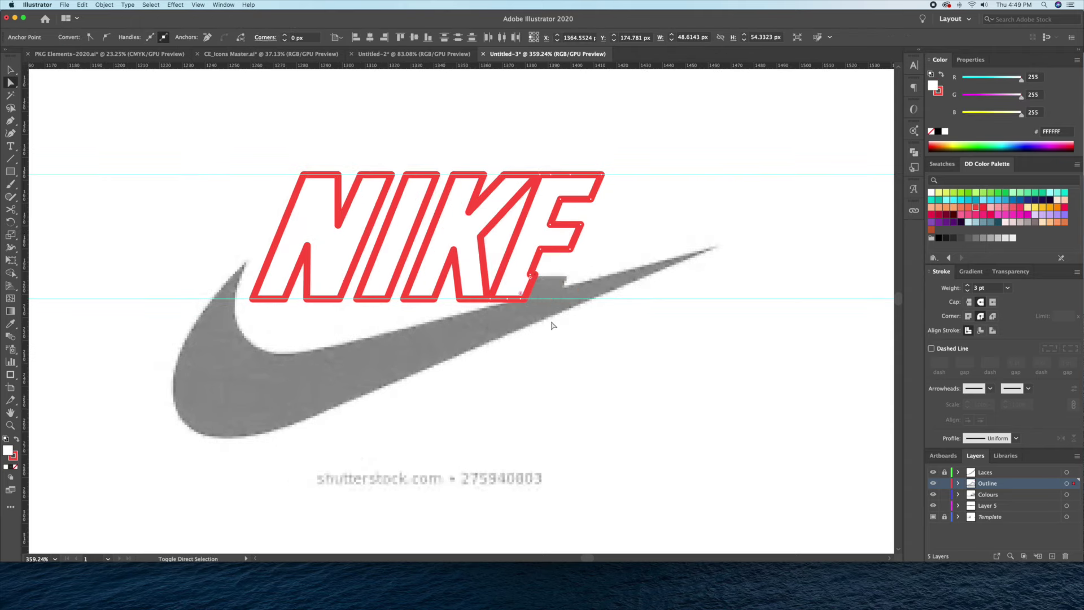
# Nudge the E outline slightly to the right, undoing an accidental move first.
pyautogui.press('v')
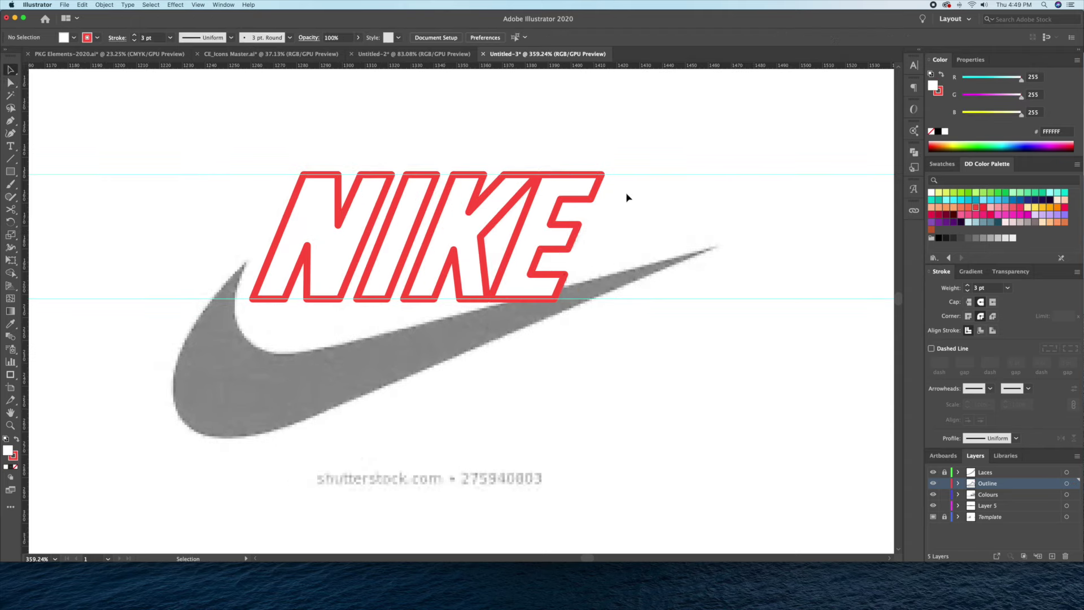
pyautogui.scroll(-1, 612, 237)
pyautogui.moveTo(520, 212); pyautogui.dragTo(533, 213)
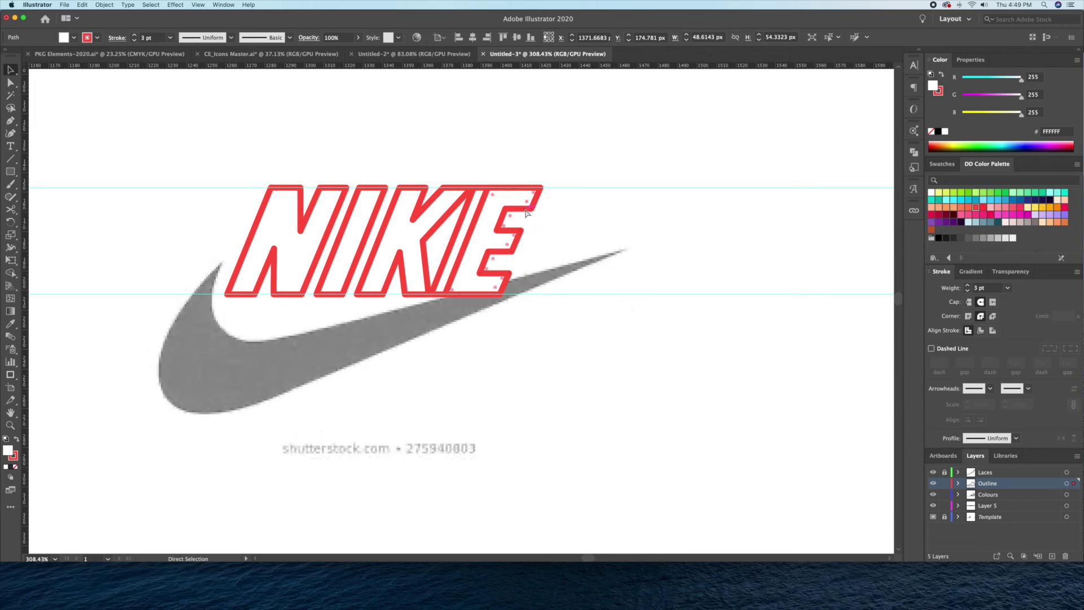
pyautogui.scroll(3, 525, 204)
pyautogui.press('super+z')
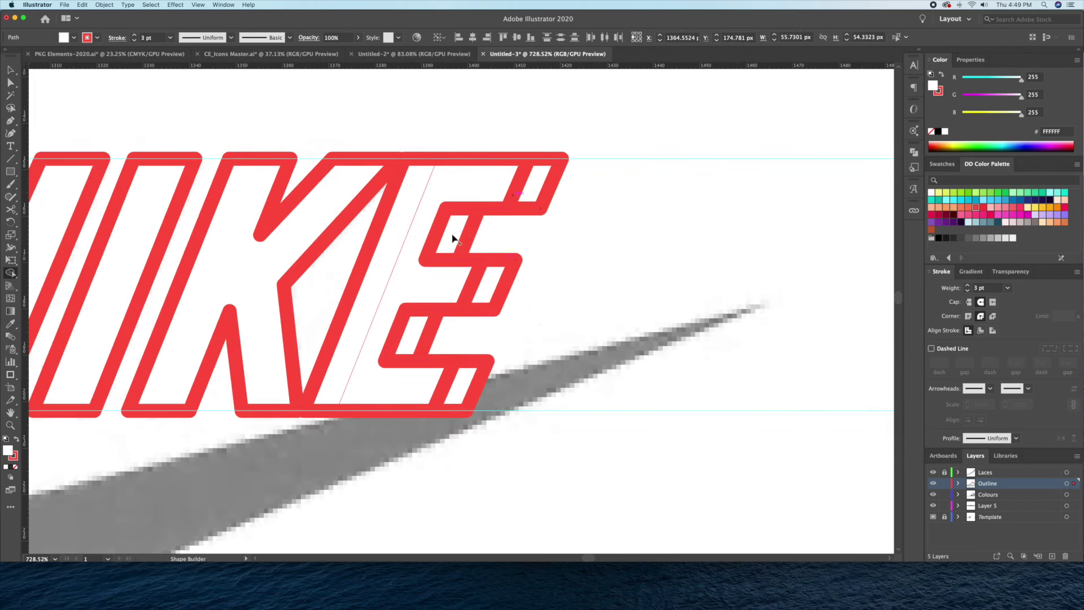
pyautogui.press('v')
pyautogui.press('super+shift+a')
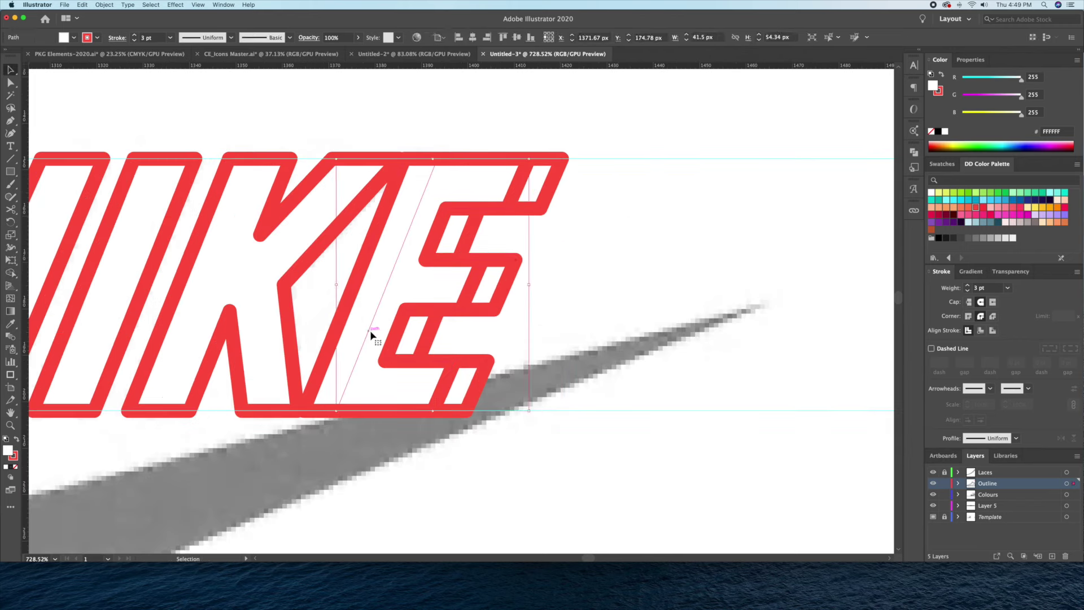
pyautogui.hscroll(-5, 575, 244)
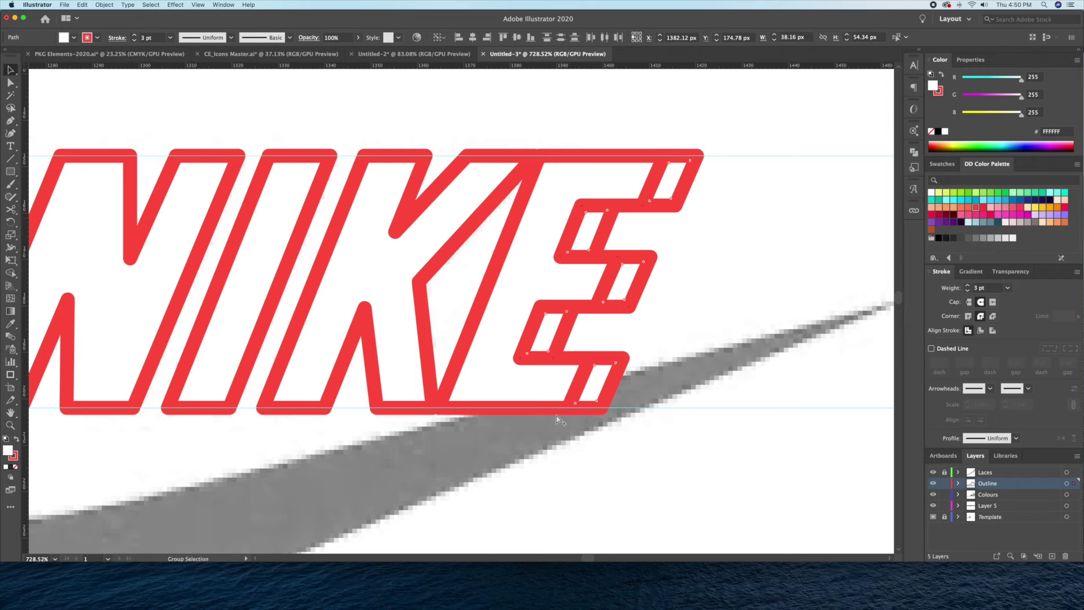
pyautogui.scroll(-3, 746, 177)
pyautogui.click(514, 320)
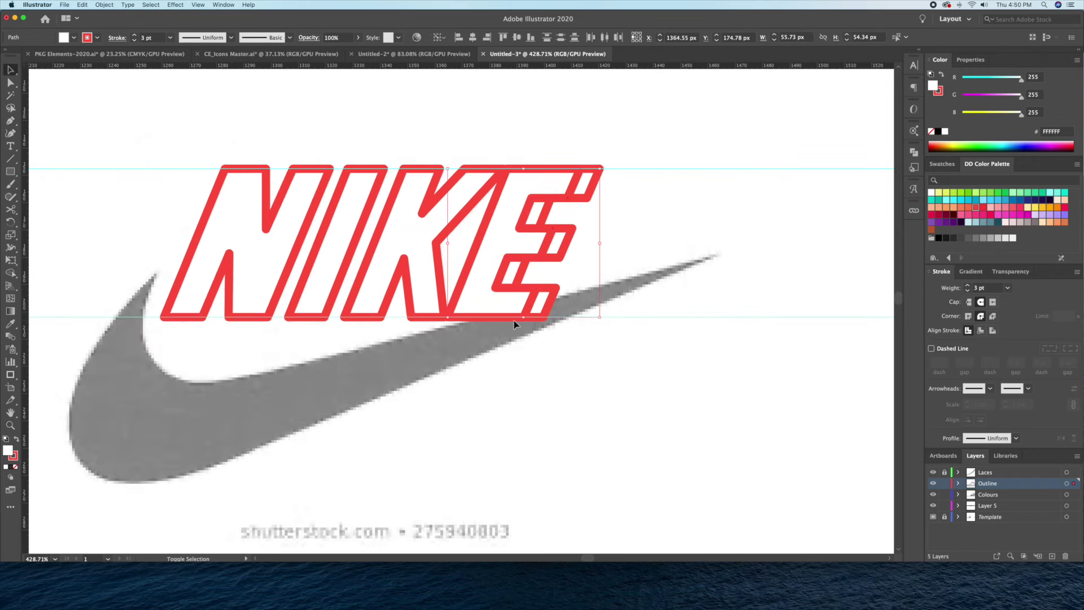
pyautogui.hotkey('shift', 'Right')
pyautogui.hotkey('shift', 'Right')
# Duplicate the K outline, merge its inner strip with Shape Builder, and align it over the template K.
pyautogui.moveTo(433, 239)
pyautogui.mouseDown()
pyautogui.moveTo(458, 244)
pyautogui.moveTo(446, 246)
pyautogui.mouseUp()
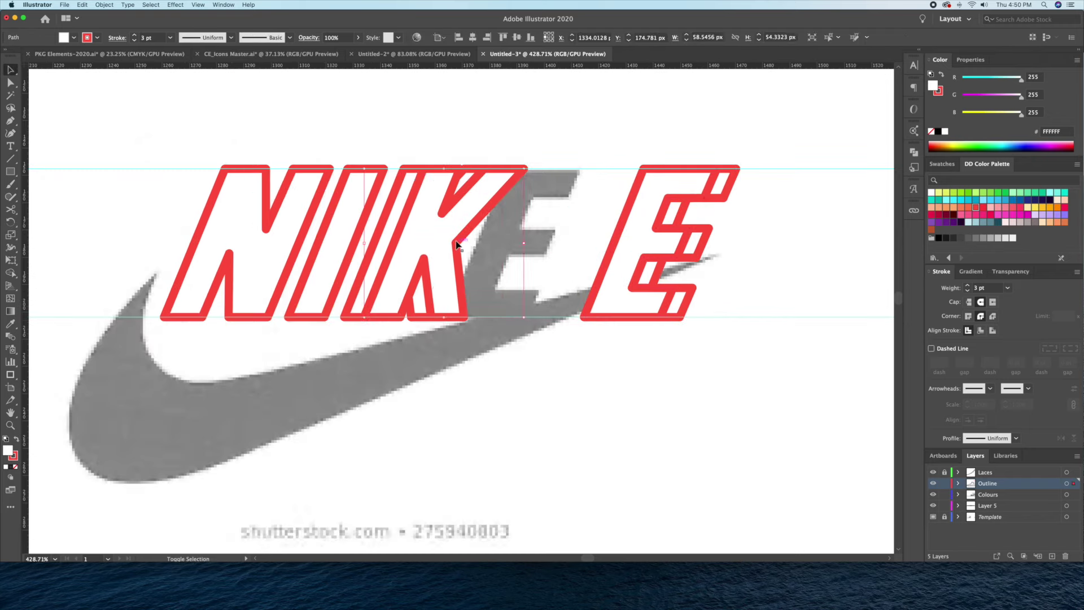
pyautogui.keyDown('shift'); pyautogui.click(416, 246); pyautogui.keyUp('shift')
pyautogui.hotkey('shift', 'm')
pyautogui.click(452, 244)
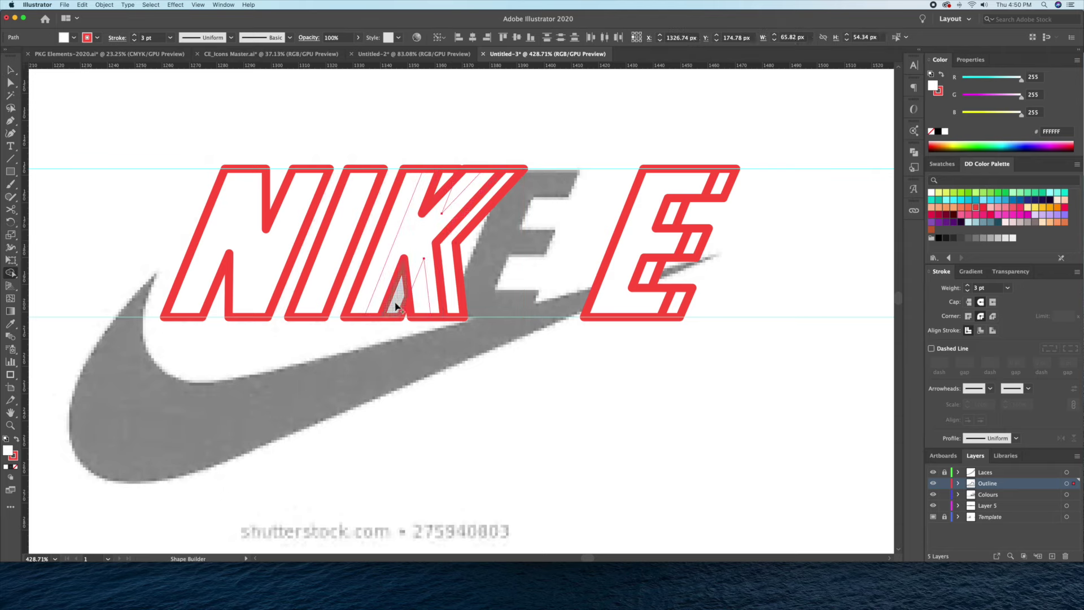
pyautogui.press('v')
pyautogui.hotkey('ctrl', 'shift', 'a')
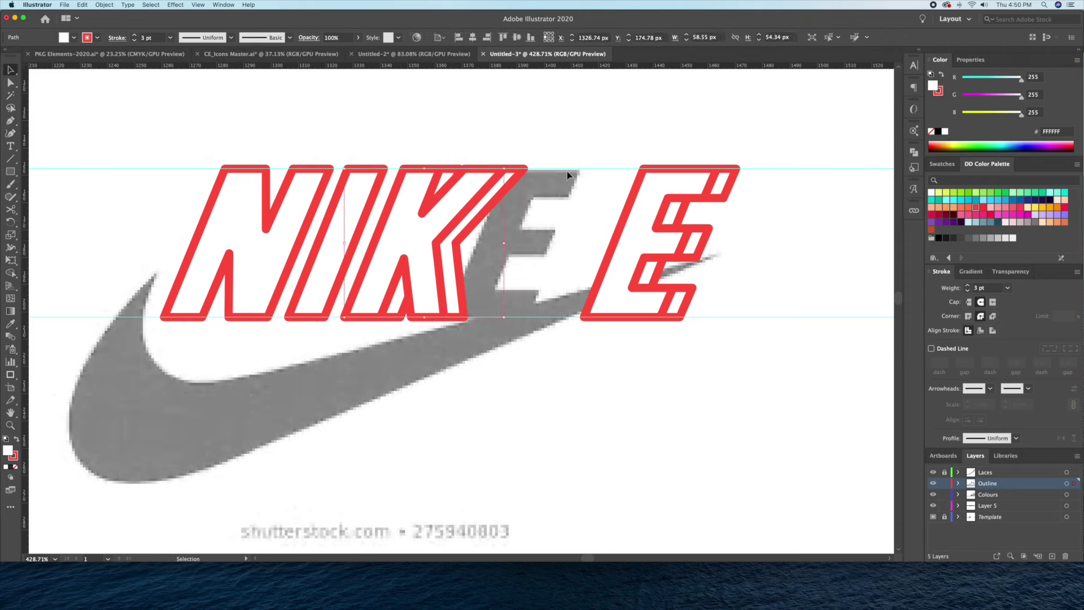
pyautogui.moveTo(404, 313); pyautogui.dragTo(523, 305)
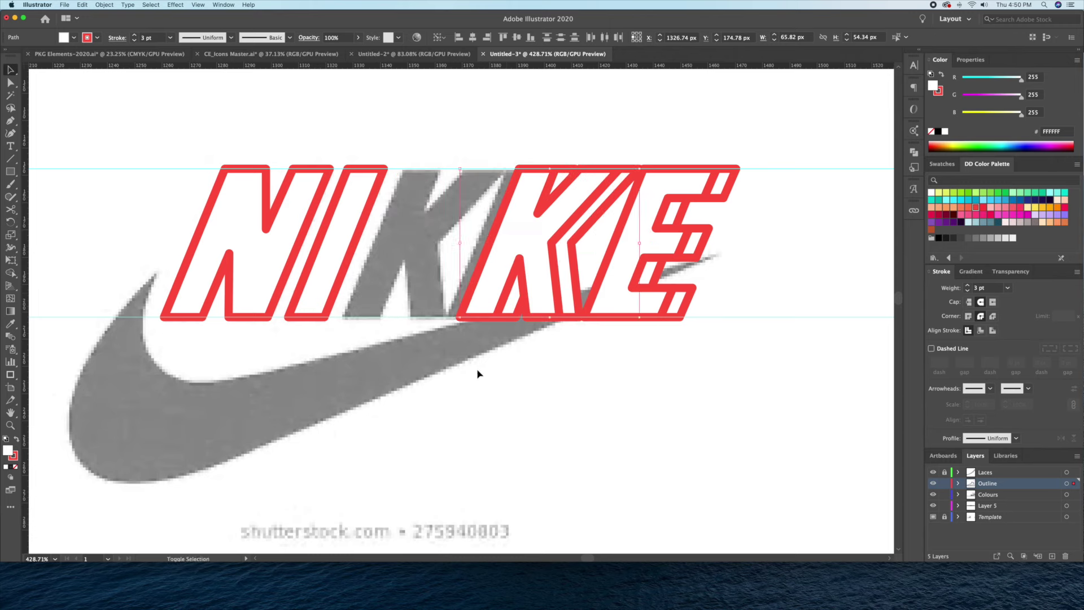
pyautogui.scroll(2, 424, 271)
pyautogui.hscroll(-3, 423, 271)
# Add an inner parallel stroke to the I and test moving the N outline.
pyautogui.moveTo(426, 272); pyautogui.dragTo(440, 273)
pyautogui.press('v')
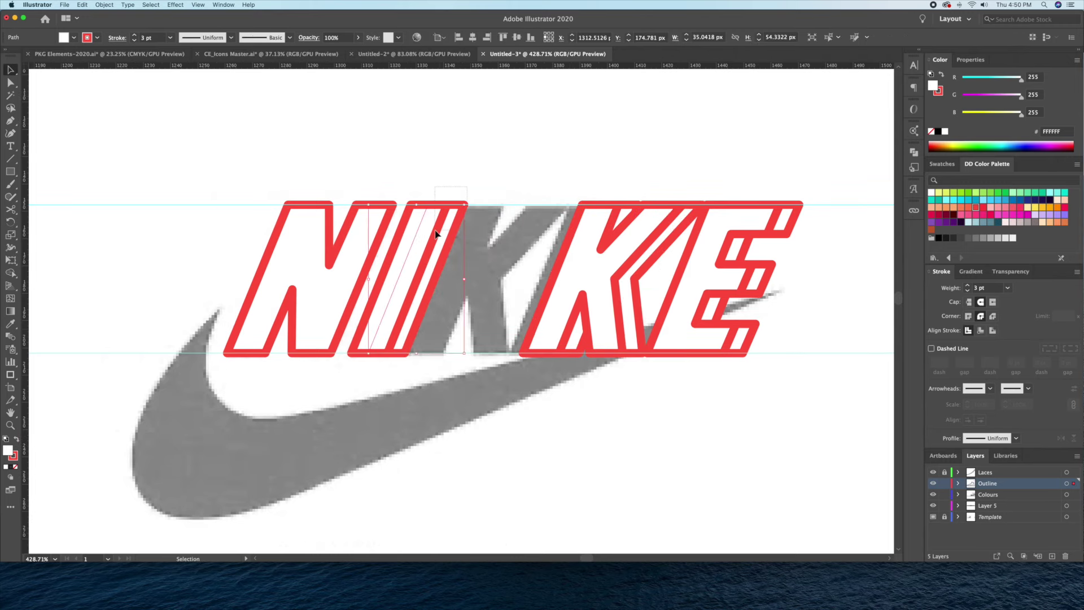
pyautogui.moveTo(441, 272); pyautogui.dragTo(425, 229)
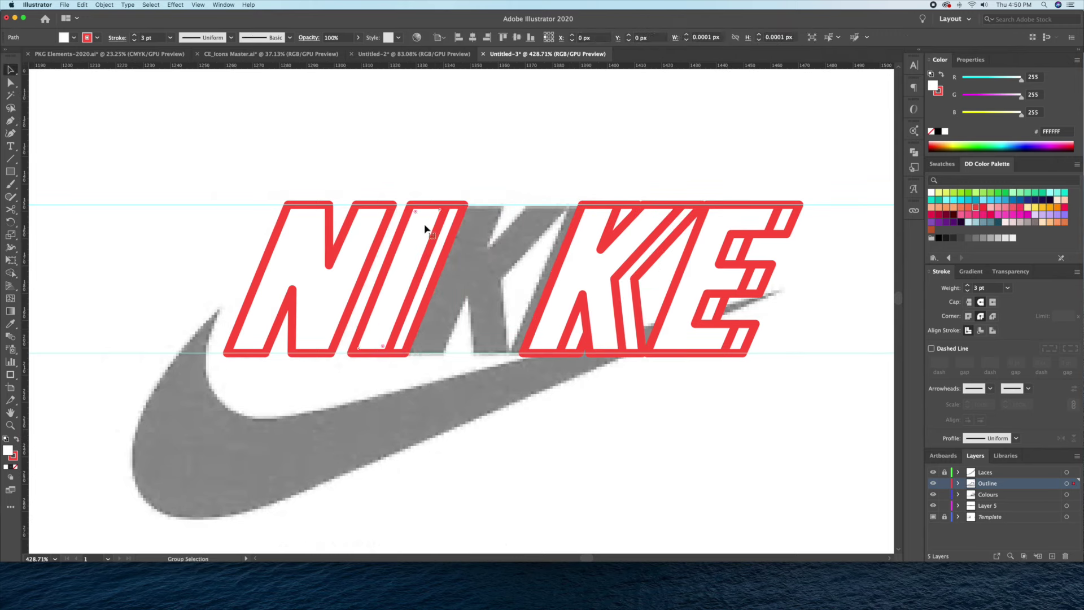
pyautogui.press('super+z')
pyautogui.click(359, 253)
pyautogui.moveTo(359, 253); pyautogui.dragTo(383, 254)
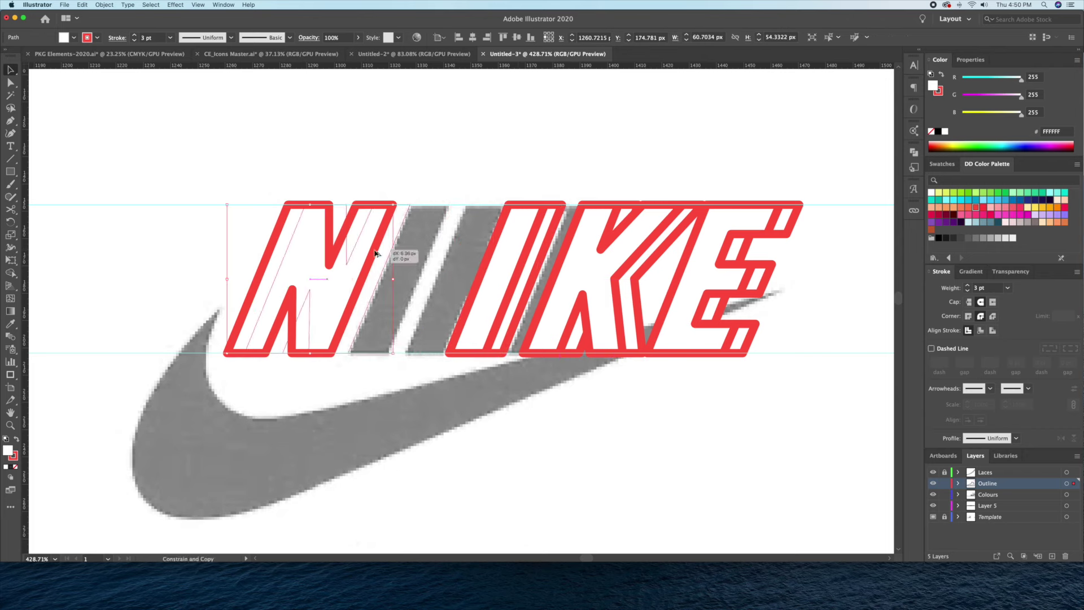
pyautogui.hotkey('shift', 'm')
pyautogui.press('super+z')
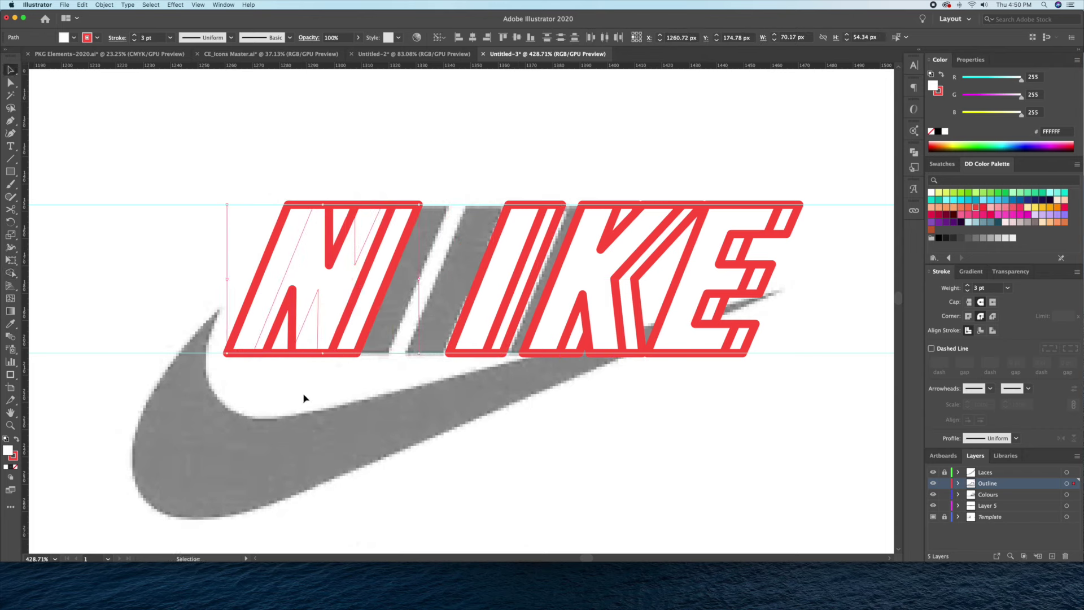
# Set the NIKE letters' fill to None so the template shows through.
pyautogui.press('v')
pyautogui.click(338, 392)
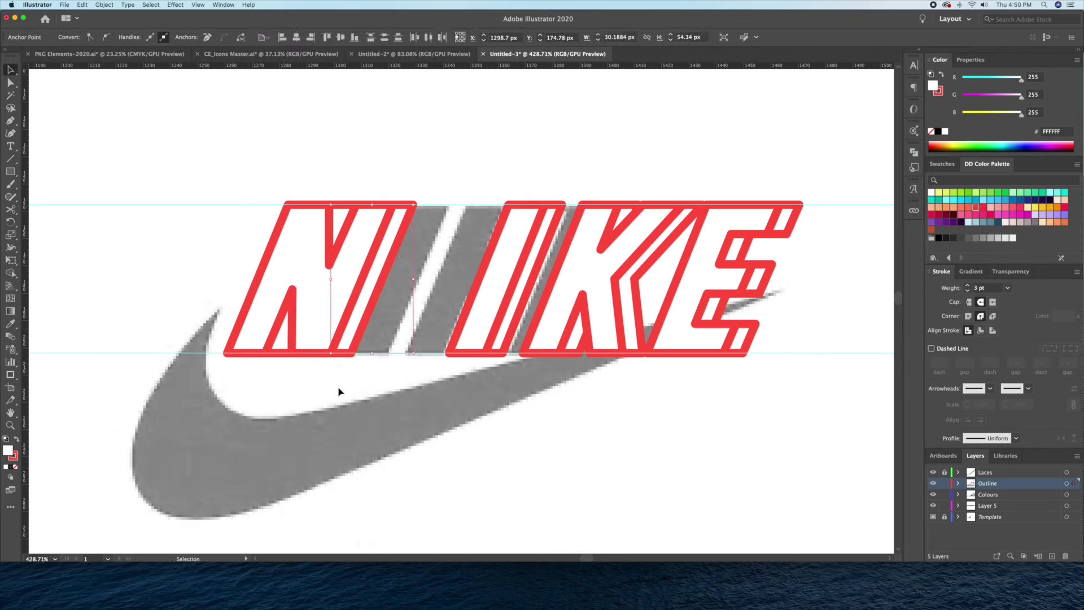
pyautogui.click(363, 249)
pyautogui.press('/')
pyautogui.click(585, 176)
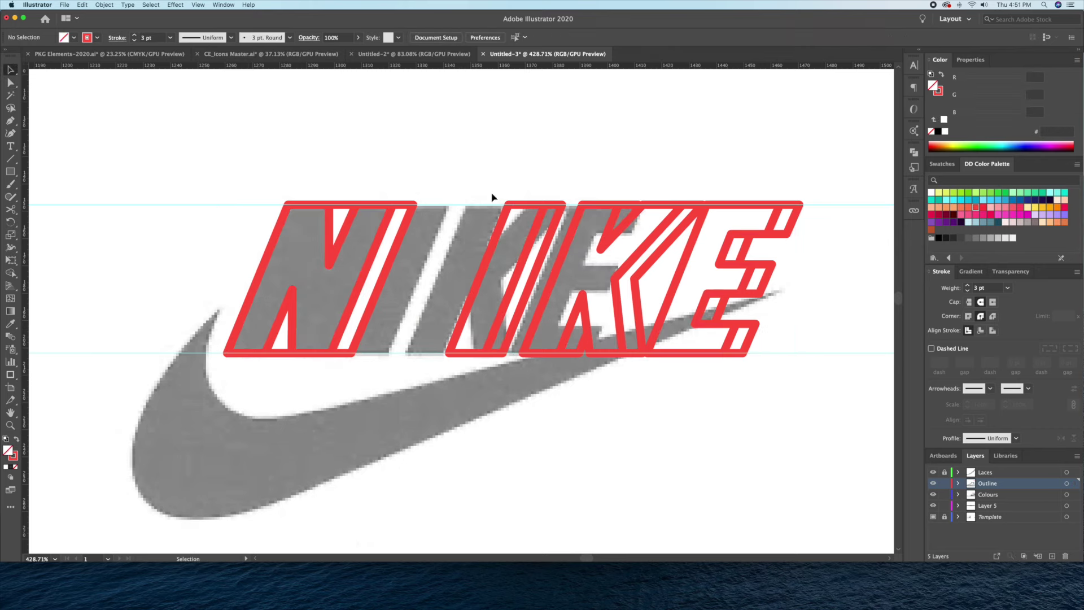
pyautogui.click(255, 337)
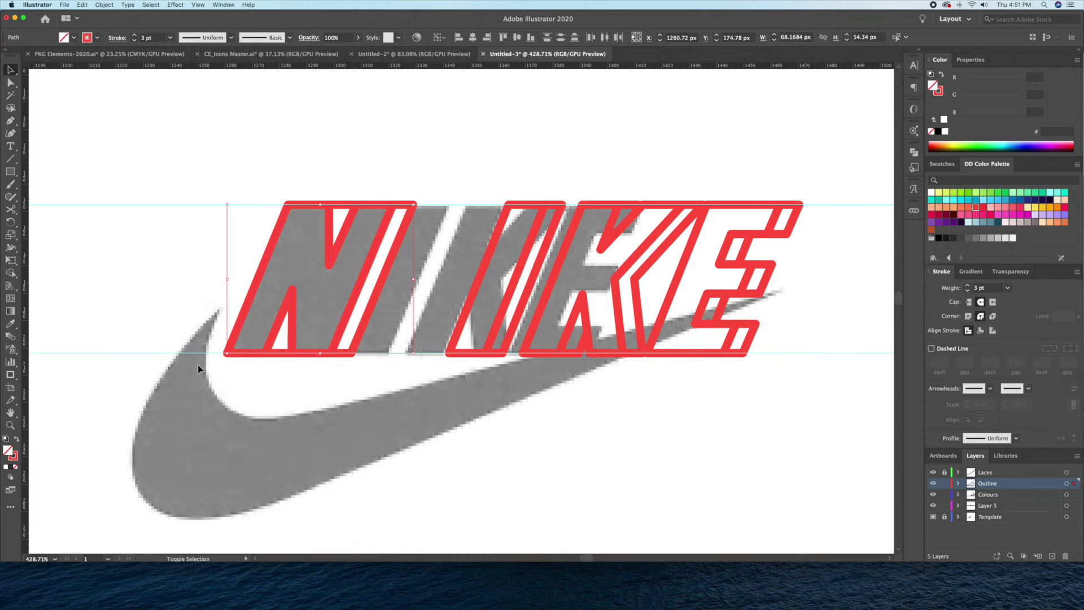
pyautogui.scroll(-5, 703, 468)
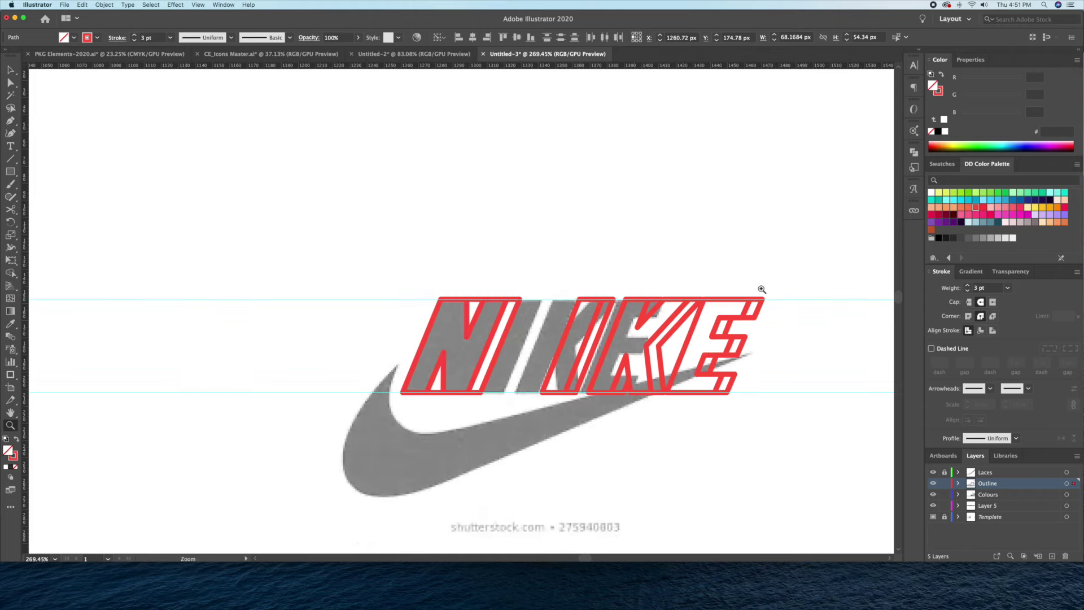
pyautogui.moveTo(762, 269); pyautogui.dragTo(562, 416)
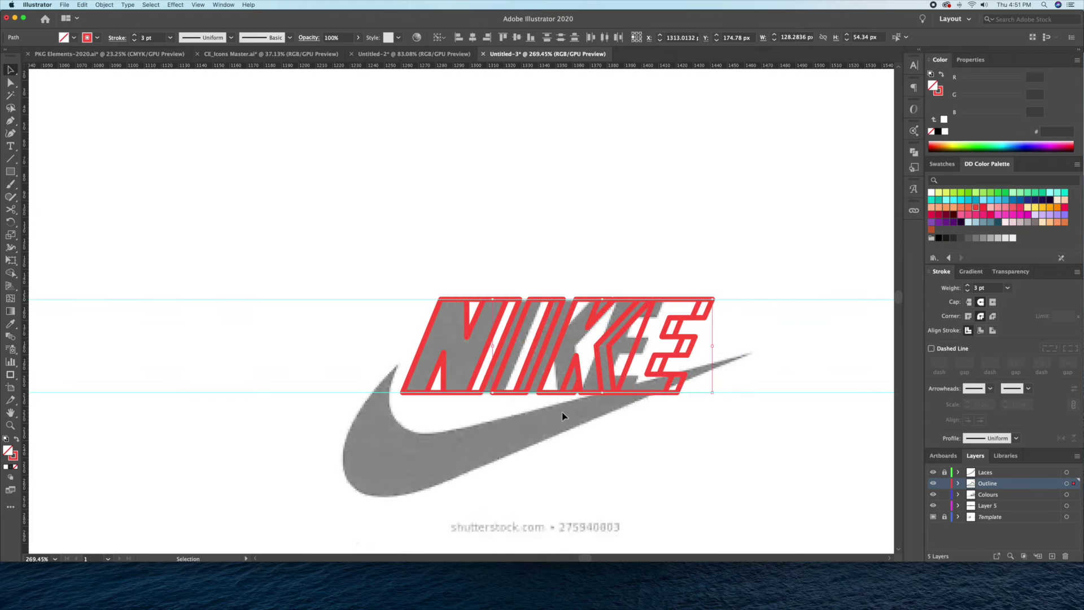
# Move the NIKE outline up above the template image.
pyautogui.click(562, 416)
pyautogui.scroll(-3, 570, 402)
pyautogui.hscroll(5, 571, 402)
pyautogui.moveTo(347, 356); pyautogui.dragTo(338, 227)
# Trace the swoosh as a closed curved Pen path.
pyautogui.press('p')
pyautogui.click(336, 328)
pyautogui.moveTo(371, 394); pyautogui.dragTo(439, 387)
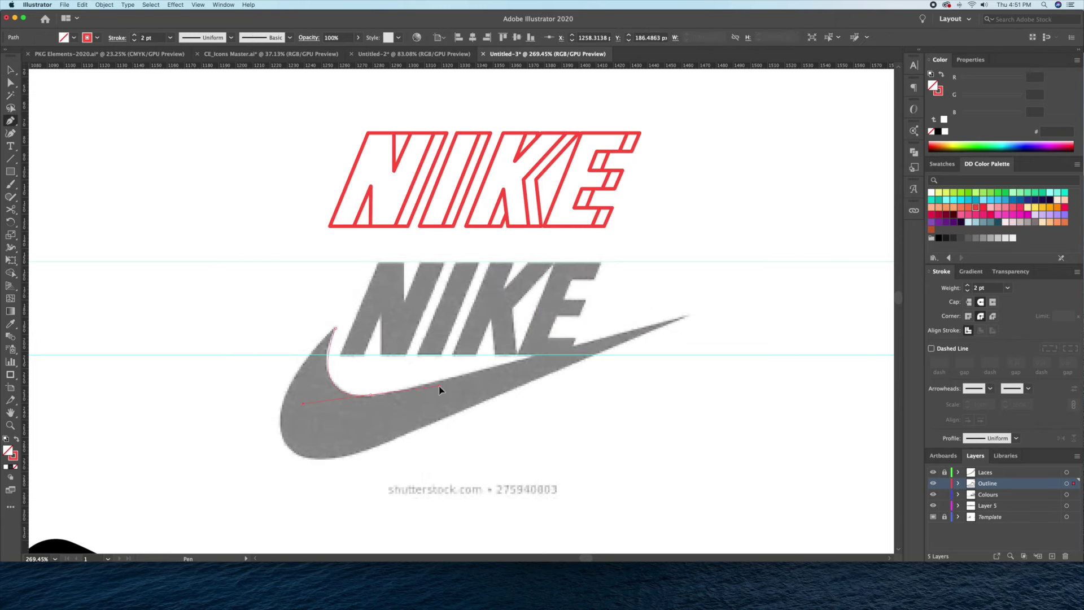
pyautogui.click(687, 315)
pyautogui.moveTo(320, 458); pyautogui.dragTo(249, 475)
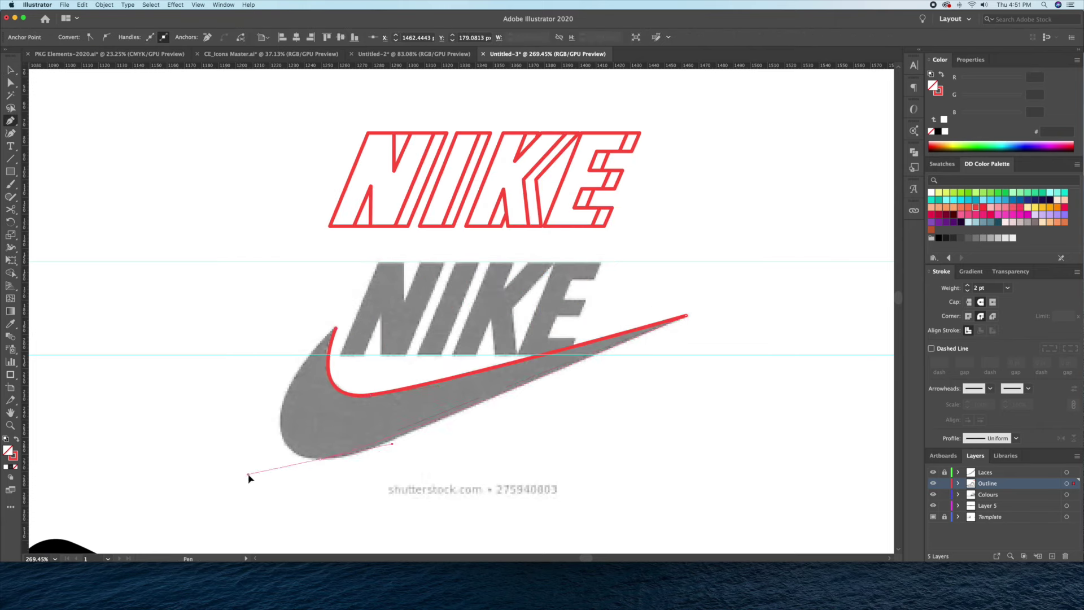
pyautogui.click(431, 424)
pyautogui.moveTo(264, 431); pyautogui.dragTo(261, 421)
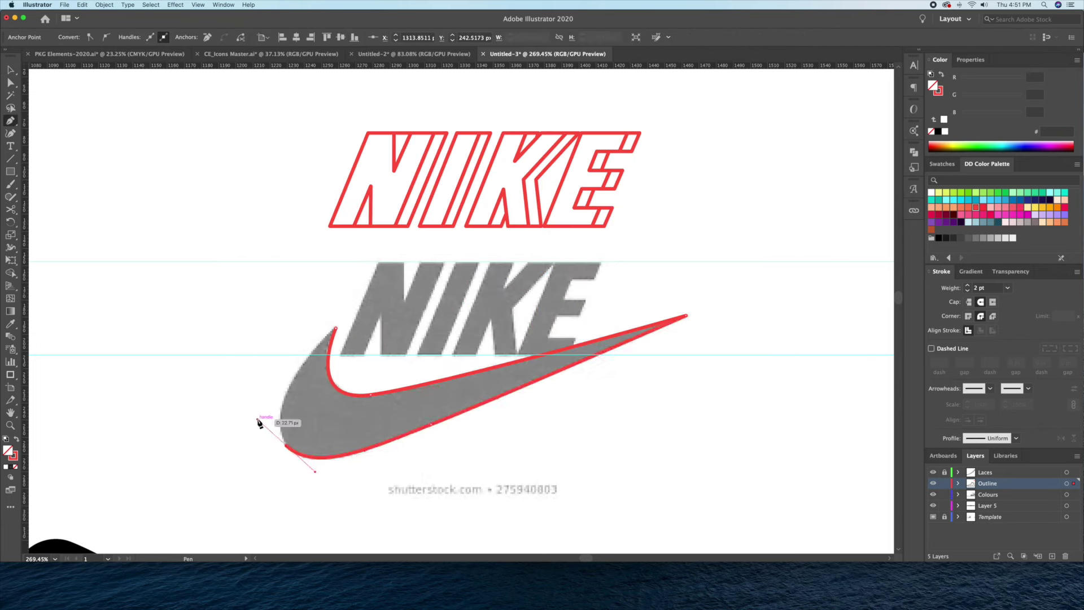
pyautogui.click(336, 328)
pyautogui.hotkey('ctrl', 'shift', 'a')
pyautogui.press('v')
# Offset-copy the swoosh outline, trim the overlapping region, and isolate the inner tip.
pyautogui.keyDown('alt'); pyautogui.moveTo(488, 374); pyautogui.dragTo(506, 374); pyautogui.keyUp('alt')
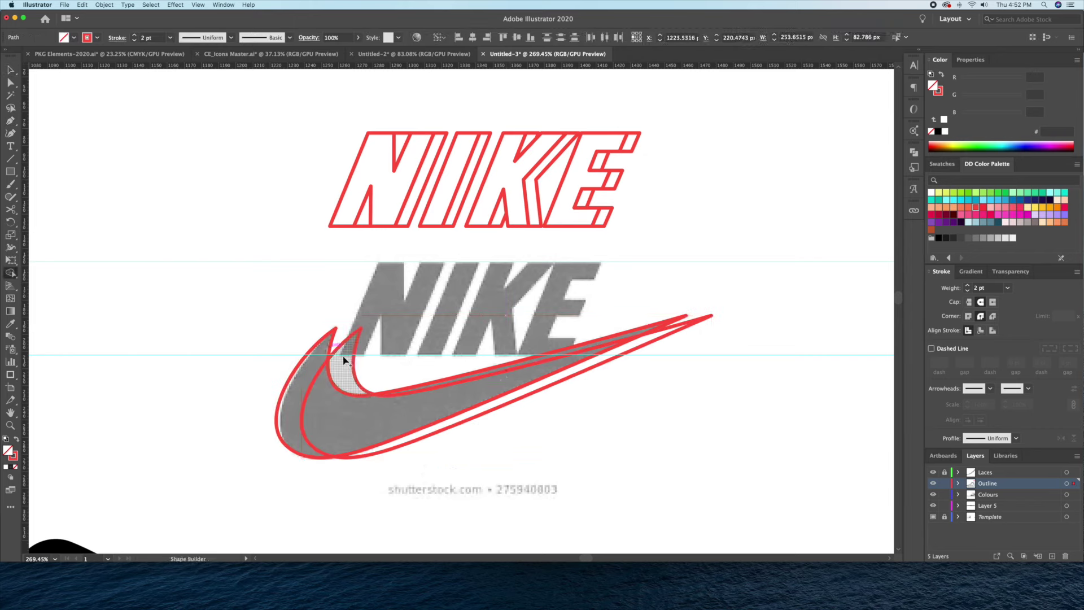
pyautogui.click(544, 356)
pyautogui.press('Delete')
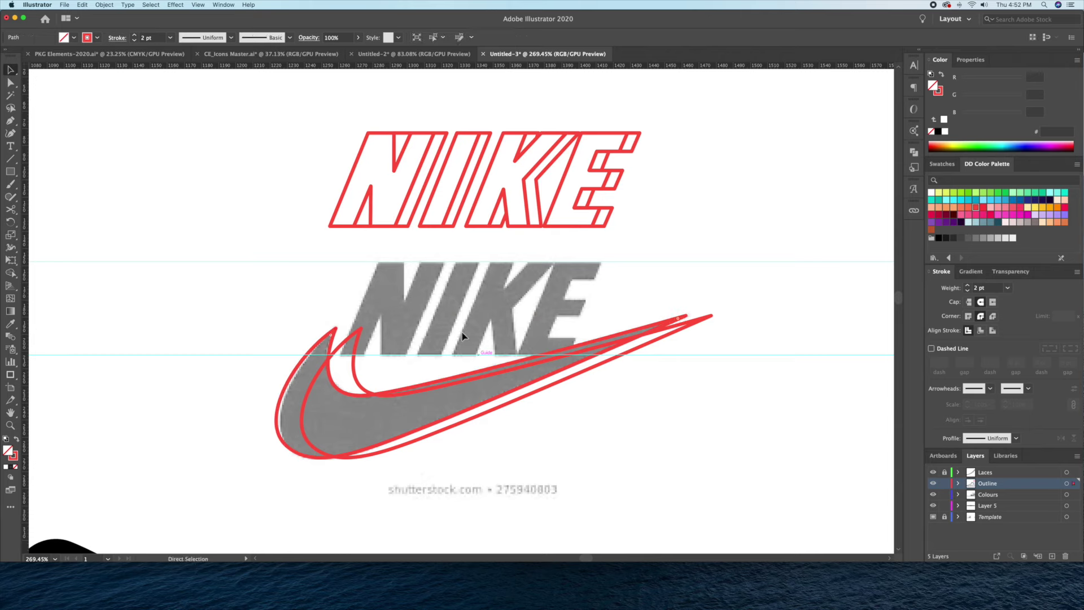
pyautogui.doubleClick(329, 357)
pyautogui.press('z')
pyautogui.moveTo(329, 357); pyautogui.dragTo(418, 332)
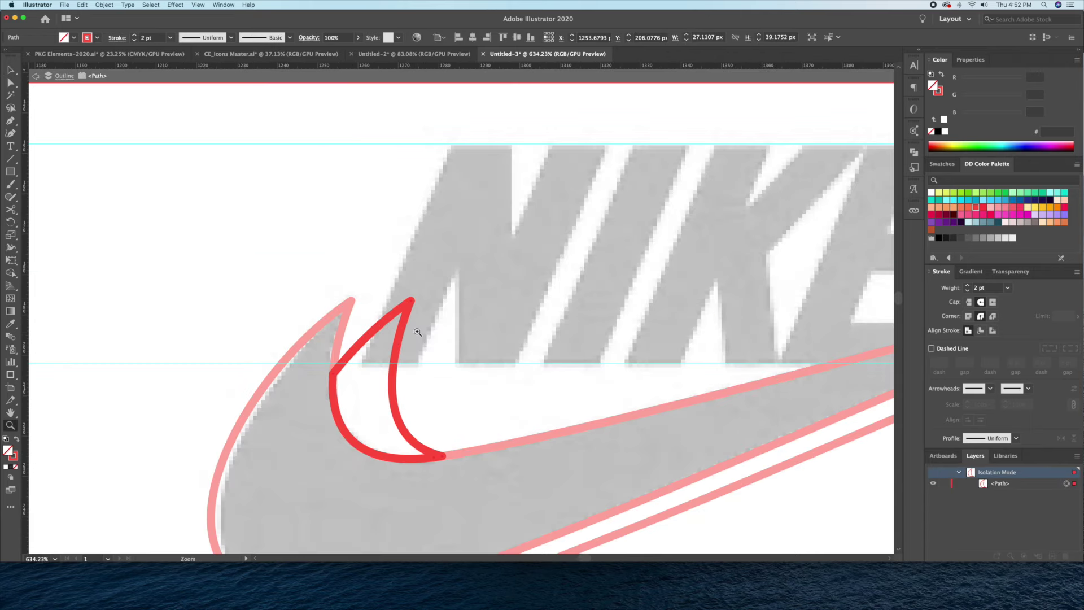
# Redraw the swoosh tip shape and unite both tip paths in Pathfinder.
pyautogui.click(412, 300)
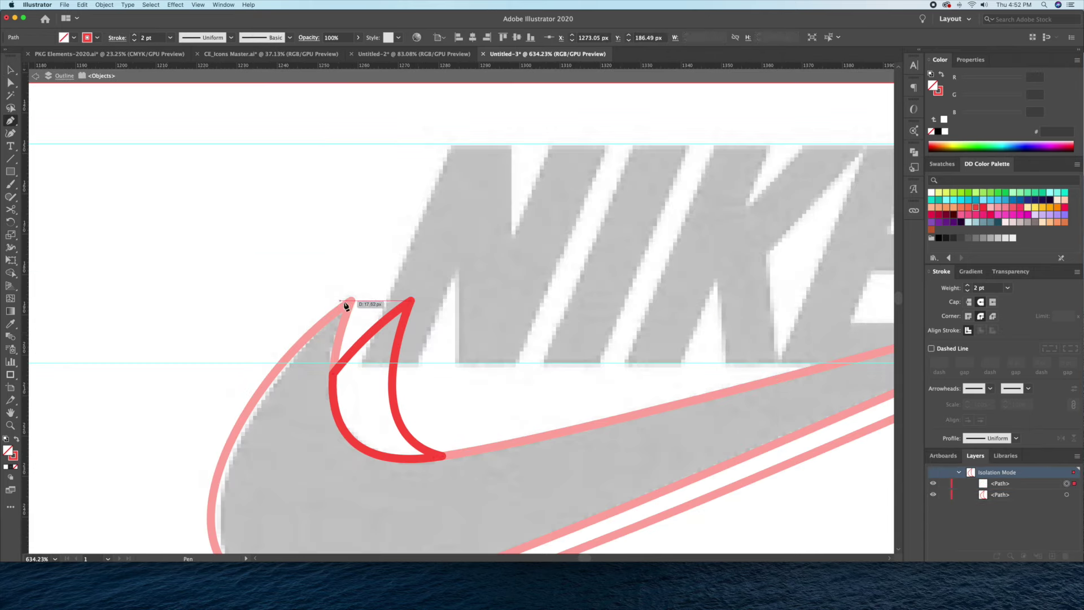
pyautogui.click(350, 300)
pyautogui.click(305, 393)
pyautogui.click(337, 397)
pyautogui.press('v')
pyautogui.hotkey('ctrl', 'a')
pyautogui.click(915, 152)
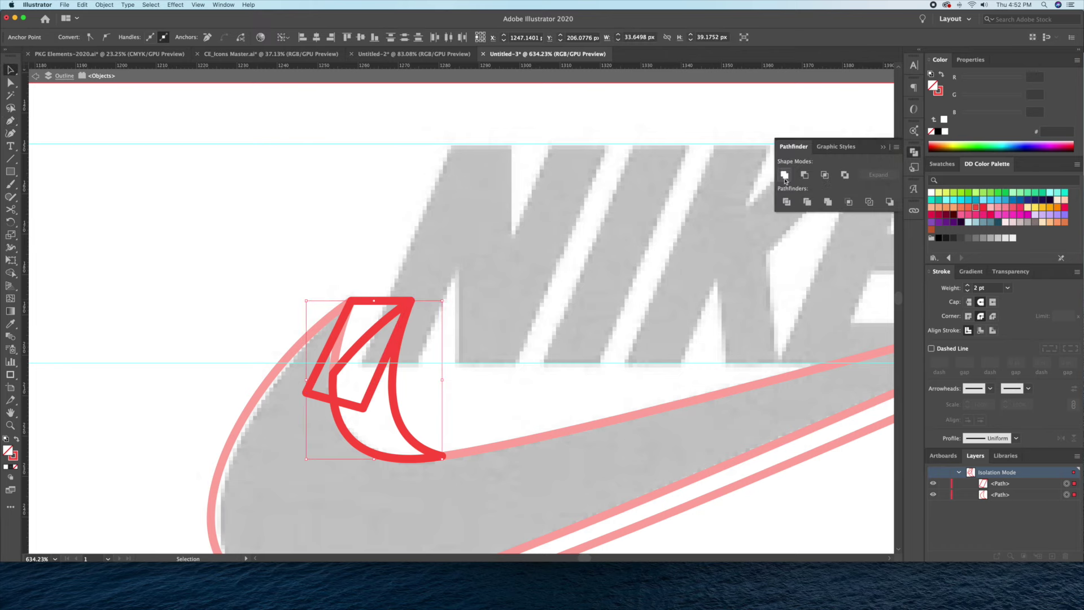
pyautogui.click(785, 175)
pyautogui.press('Escape')
# Refine the swoosh outline's anchor points in isolation mode.
pyautogui.press('z')
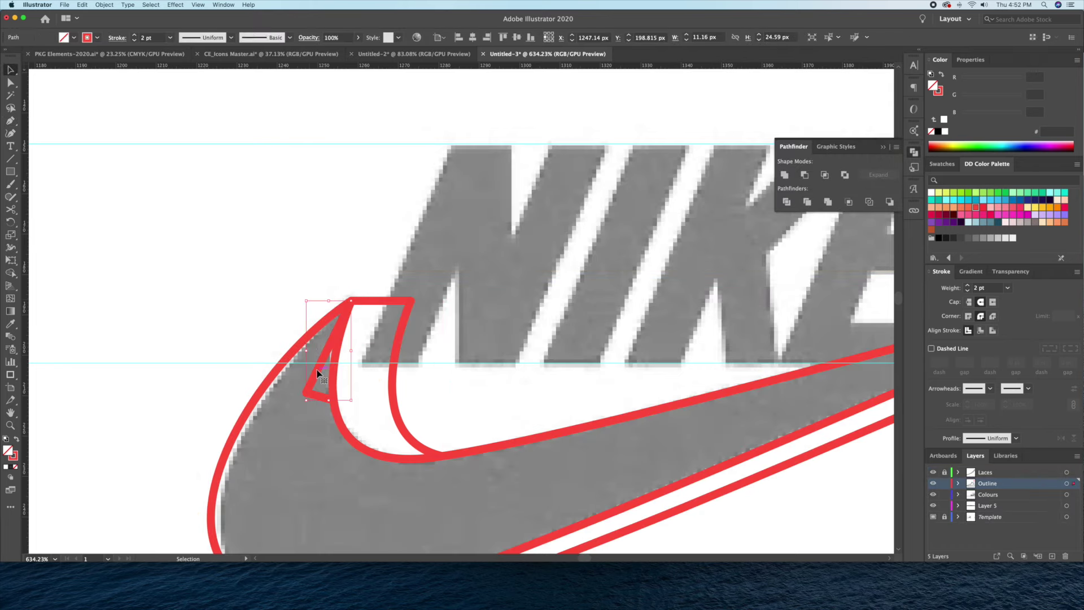
pyautogui.scroll(-5, 660, 318)
pyautogui.scroll(5, 660, 318)
pyautogui.press('a')
pyautogui.doubleClick(677, 292)
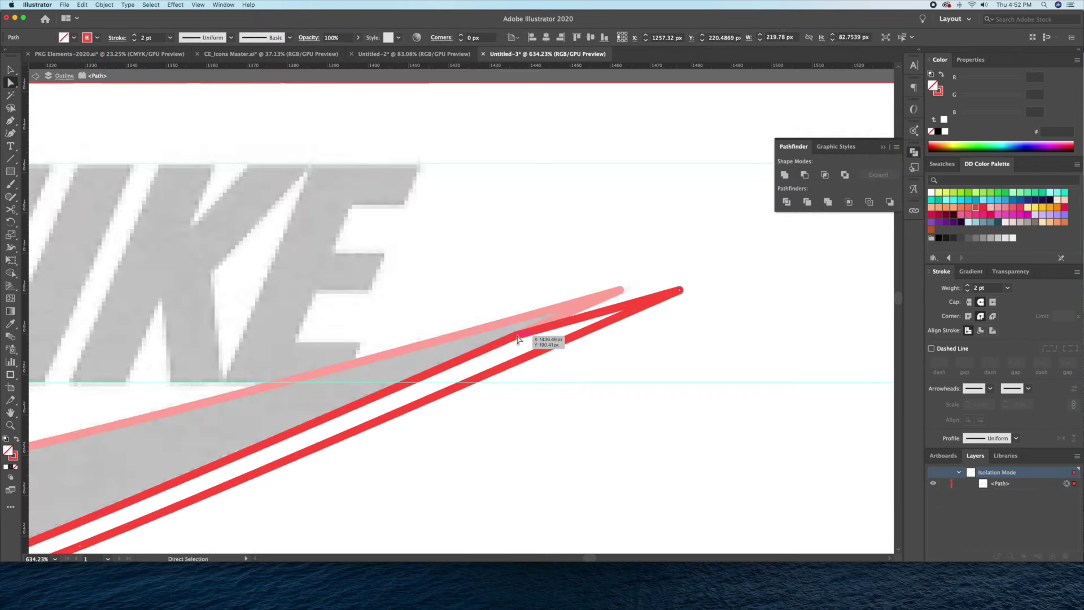
pyautogui.press('p')
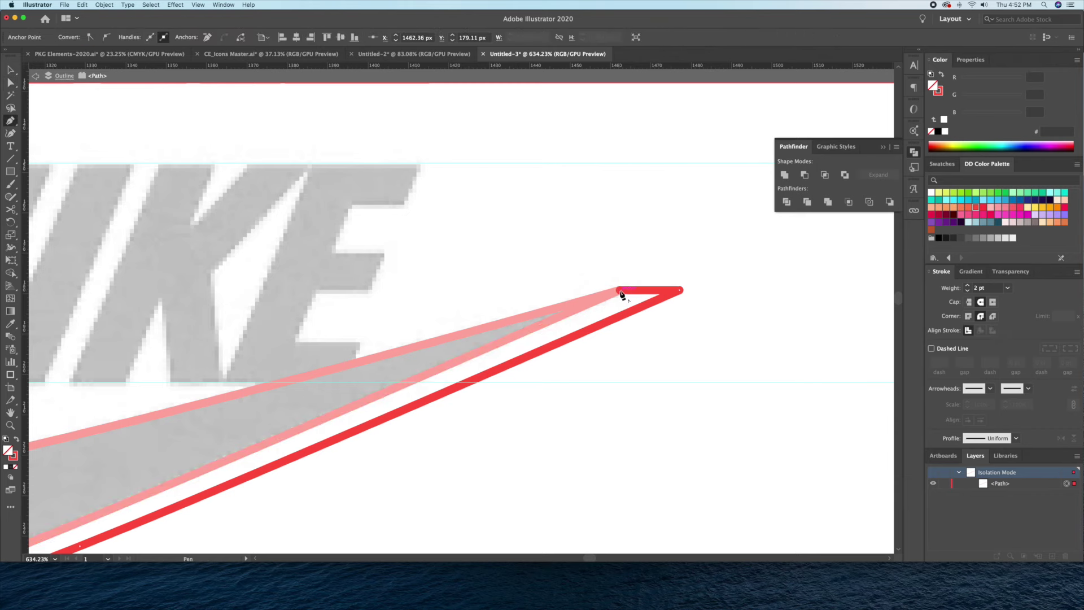
pyautogui.press('z')
pyautogui.scroll(-5, 598, 282)
pyautogui.press('Escape')
# Hide the Template layer's reference image.
pyautogui.scroll(-1, 548, 404)
pyautogui.press('v')
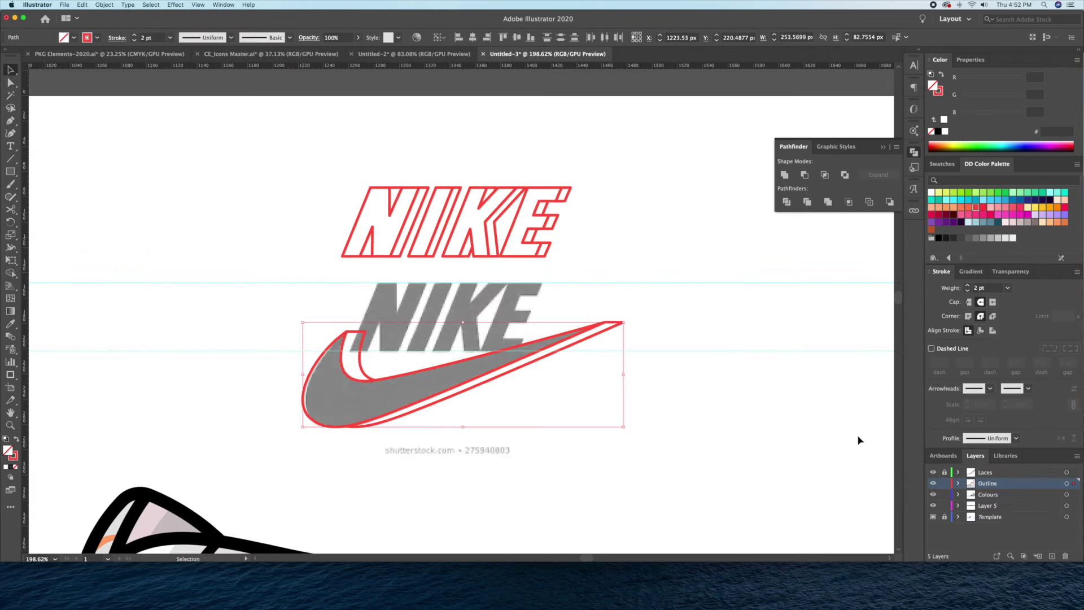
pyautogui.press('super+shift+w')
pyautogui.click(702, 439)
pyautogui.press('z')
pyautogui.scroll(-4, 594, 262)
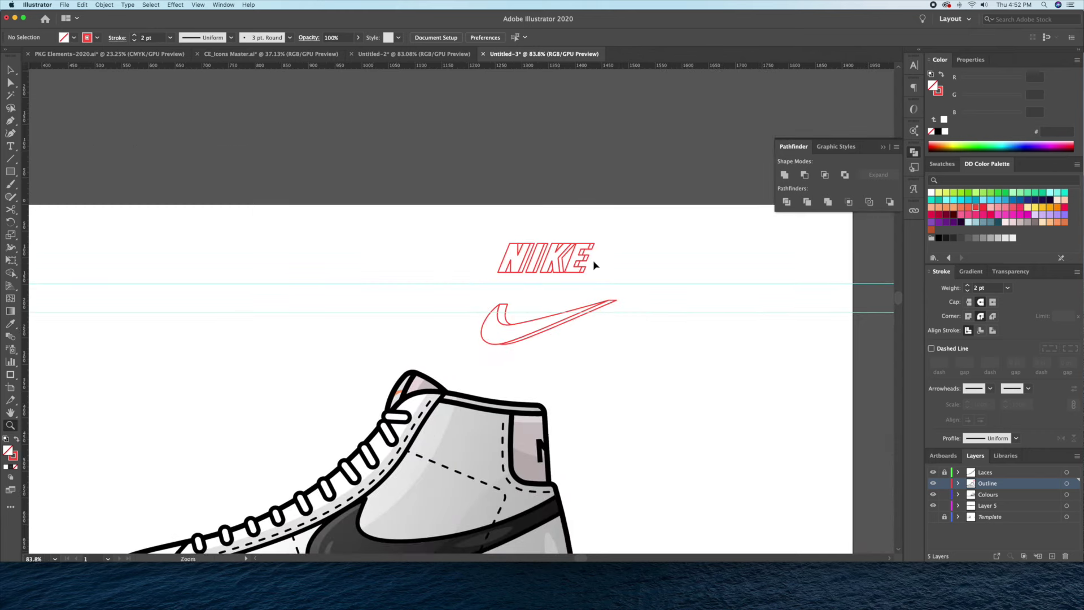
# Enlarge the NIKE-and-swoosh group, reflect it horizontally, and fit it onto the shoe's side panel.
pyautogui.moveTo(557, 246); pyautogui.dragTo(569, 279)
pyautogui.scroll(-3, 569, 278)
pyautogui.moveTo(649, 272)
pyautogui.mouseDown()
pyautogui.moveTo(728, 359)
pyautogui.moveTo(760, 332)
pyautogui.mouseUp()
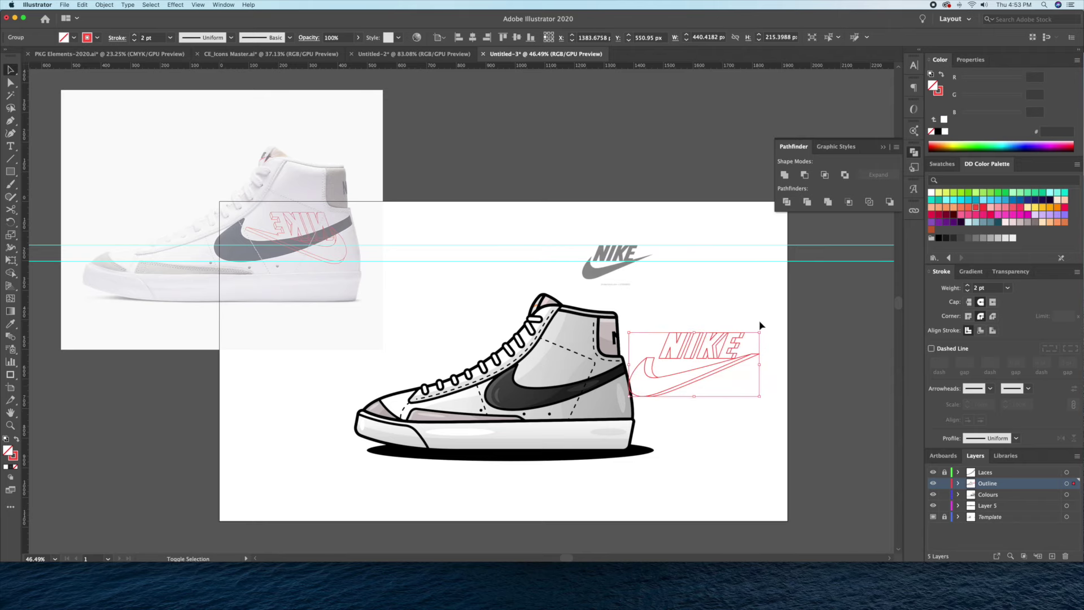
pyautogui.rightClick(729, 360)
pyautogui.click(837, 484)
pyautogui.moveTo(722, 401); pyautogui.dragTo(633, 399)
pyautogui.scroll(3, 661, 358)
pyautogui.moveTo(661, 358); pyautogui.dragTo(694, 314)
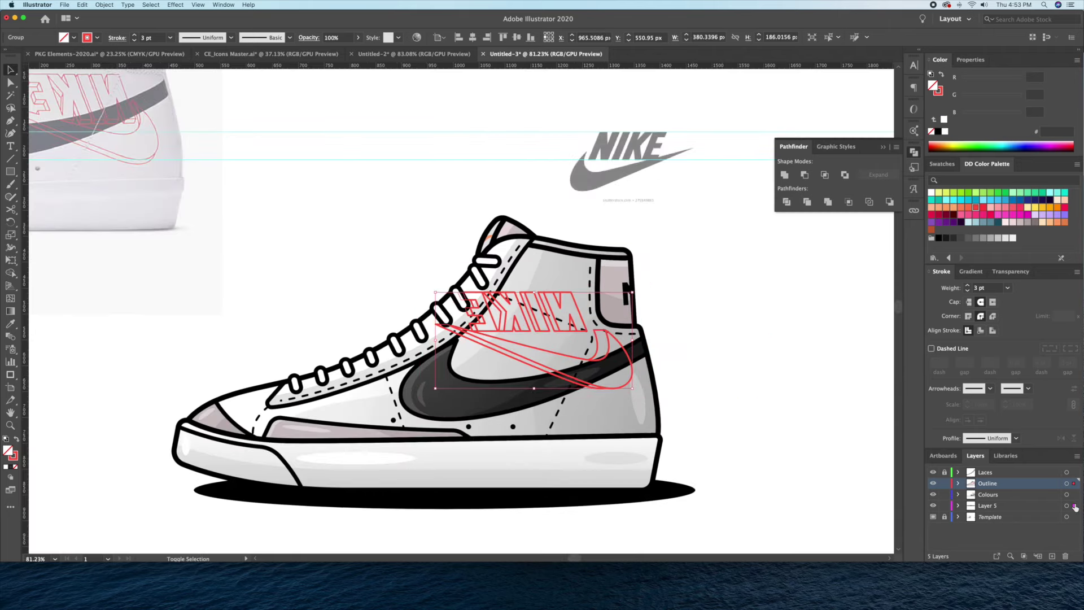